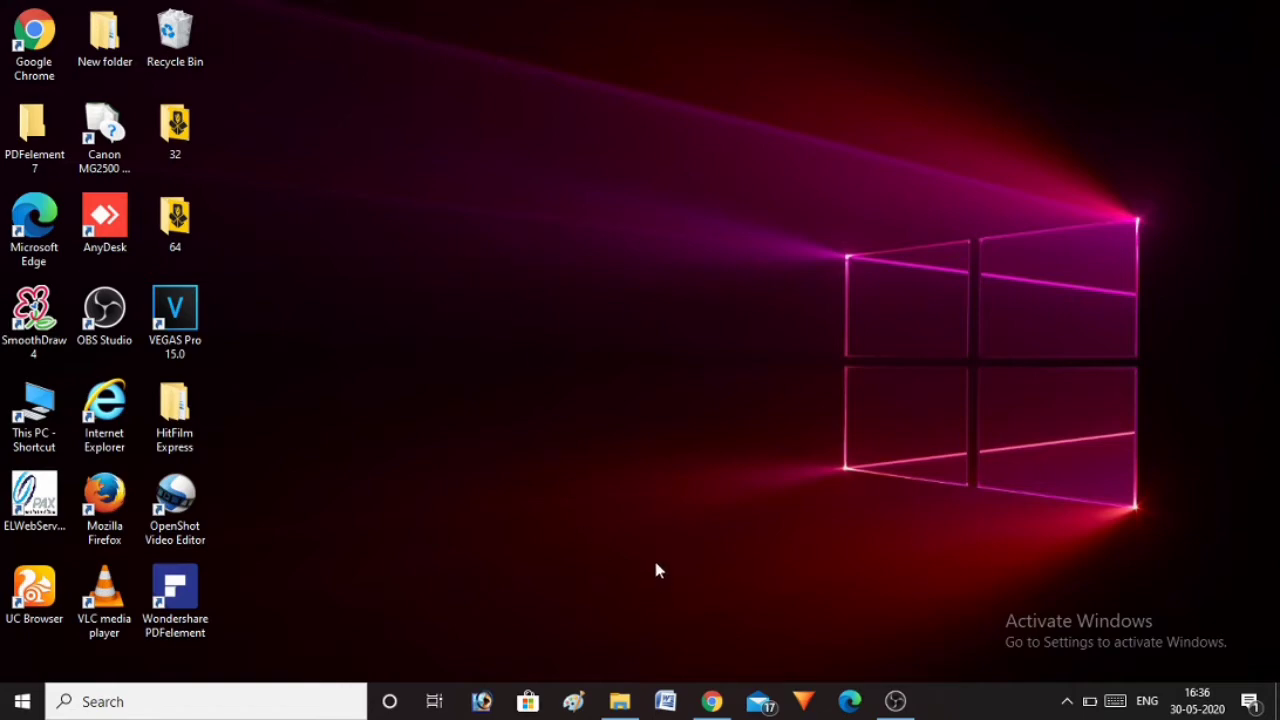
Step: Restore the Chrome window showing the Kodular Creator project list from the taskbar
click(711, 701)
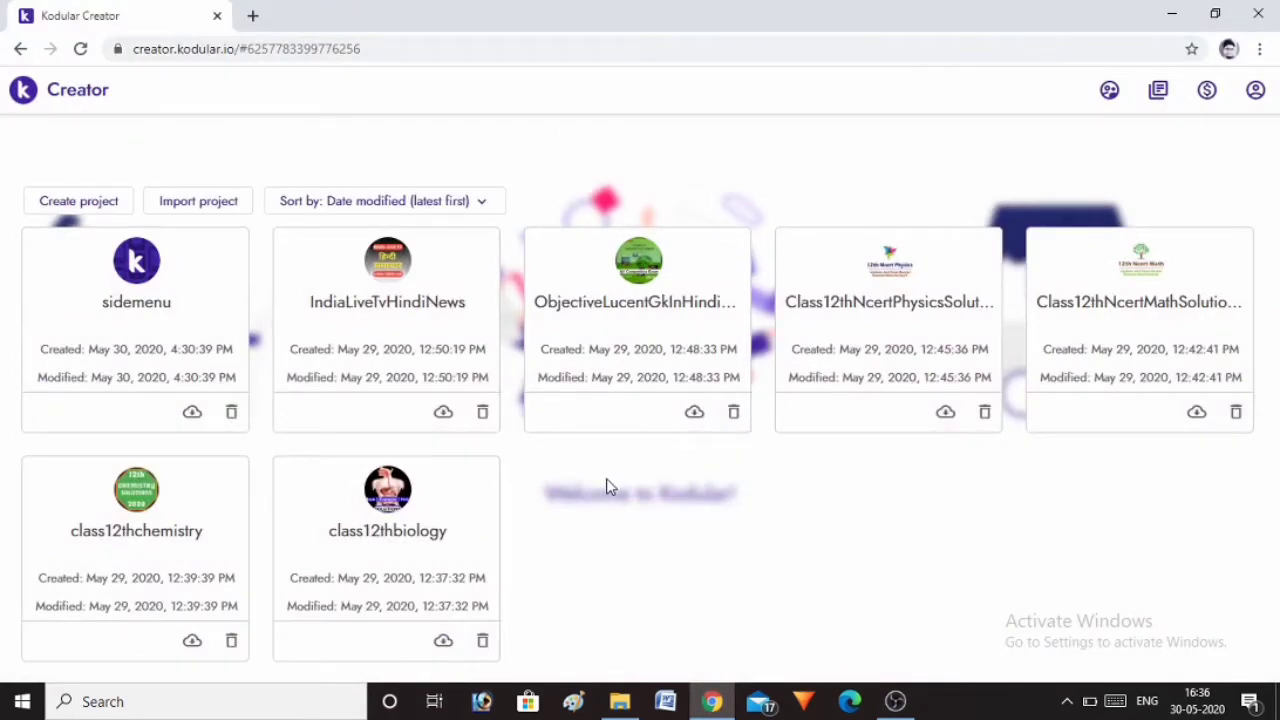
Step: Open the sidemenu project from the Kodular project list into the Designer
click(196, 317)
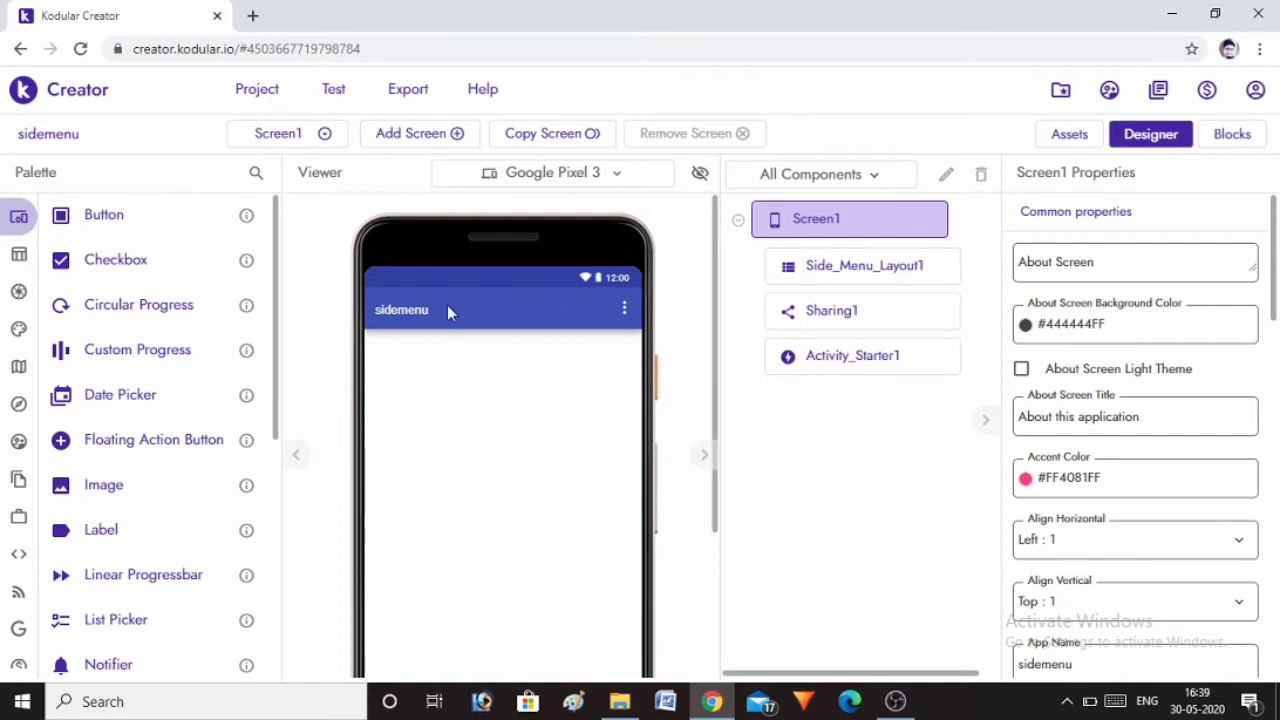
scroll(1212, 524, down, 4)
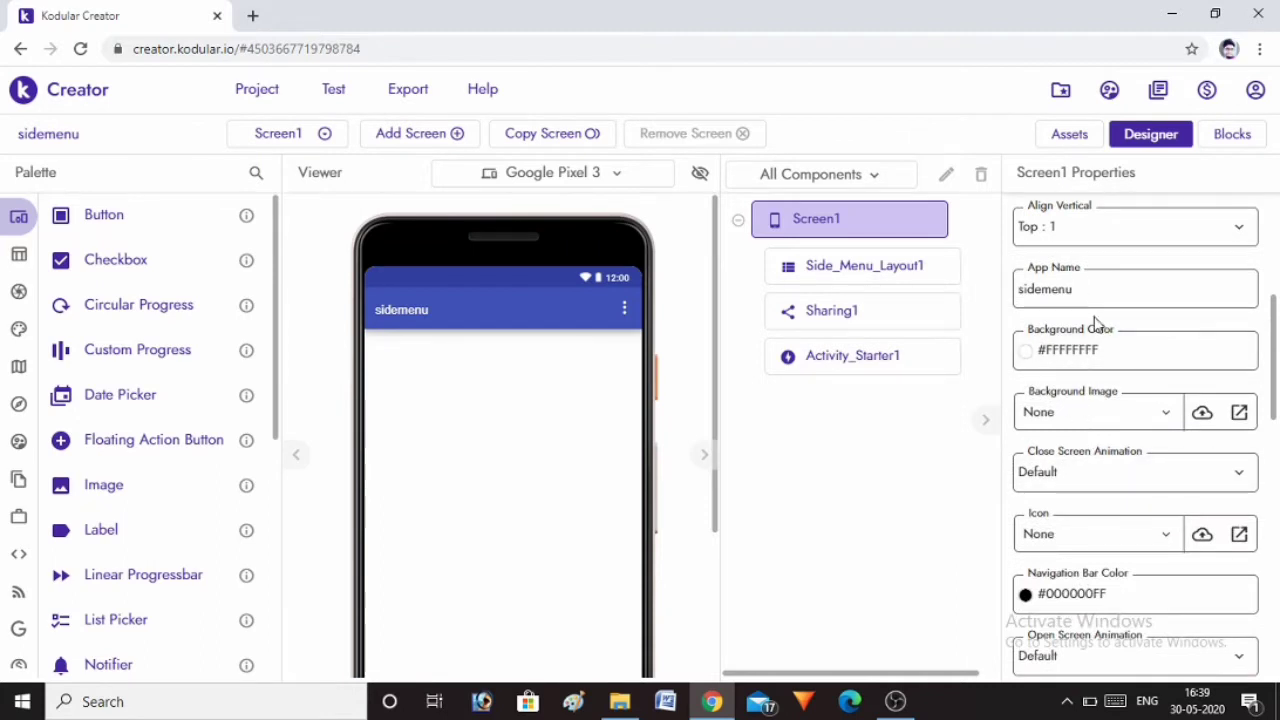
scroll(1127, 494, down, 2)
scroll(1127, 497, up, 1)
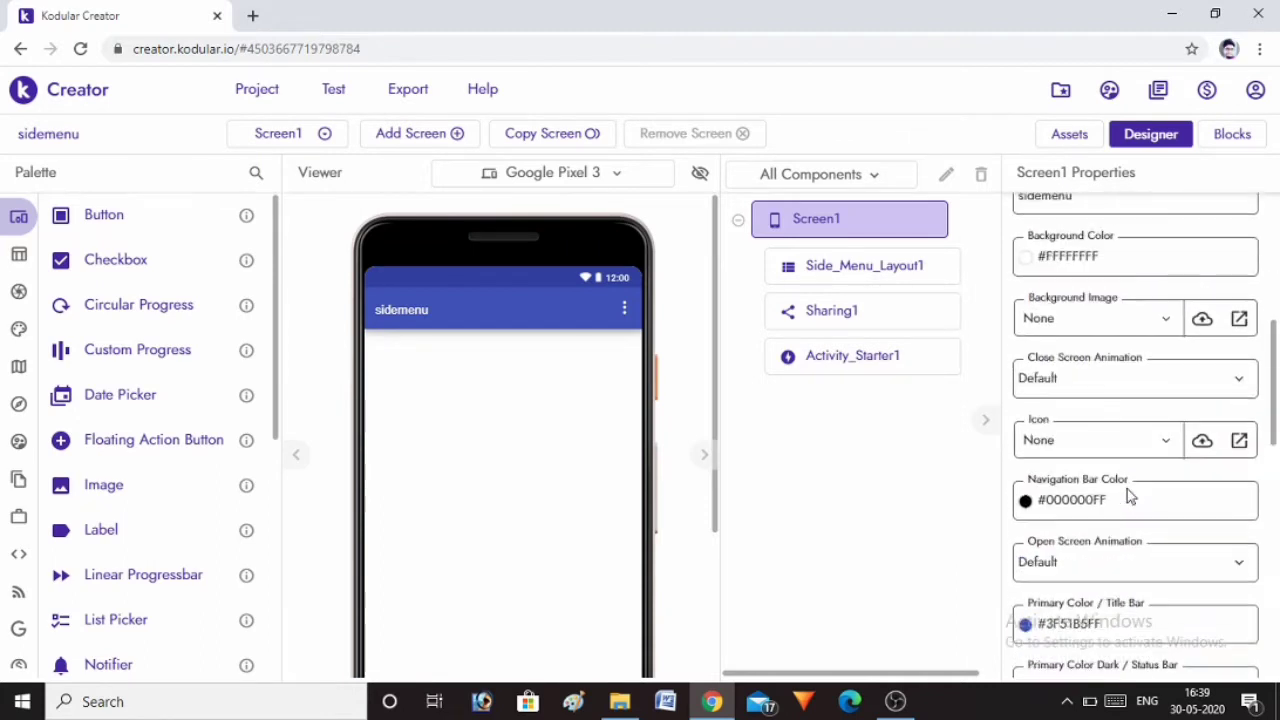
scroll(1128, 494, up, 2)
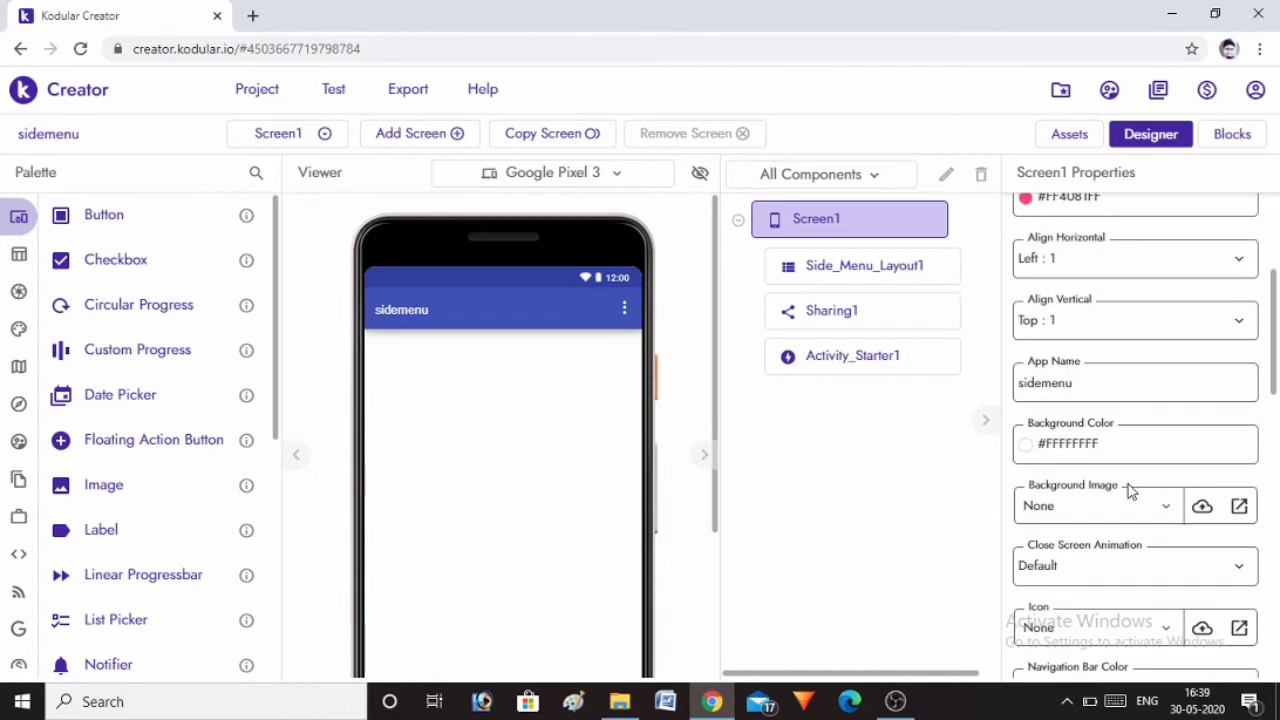
scroll(1130, 491, down, 3)
scroll(1128, 490, down, 2)
scroll(1128, 486, down, 1)
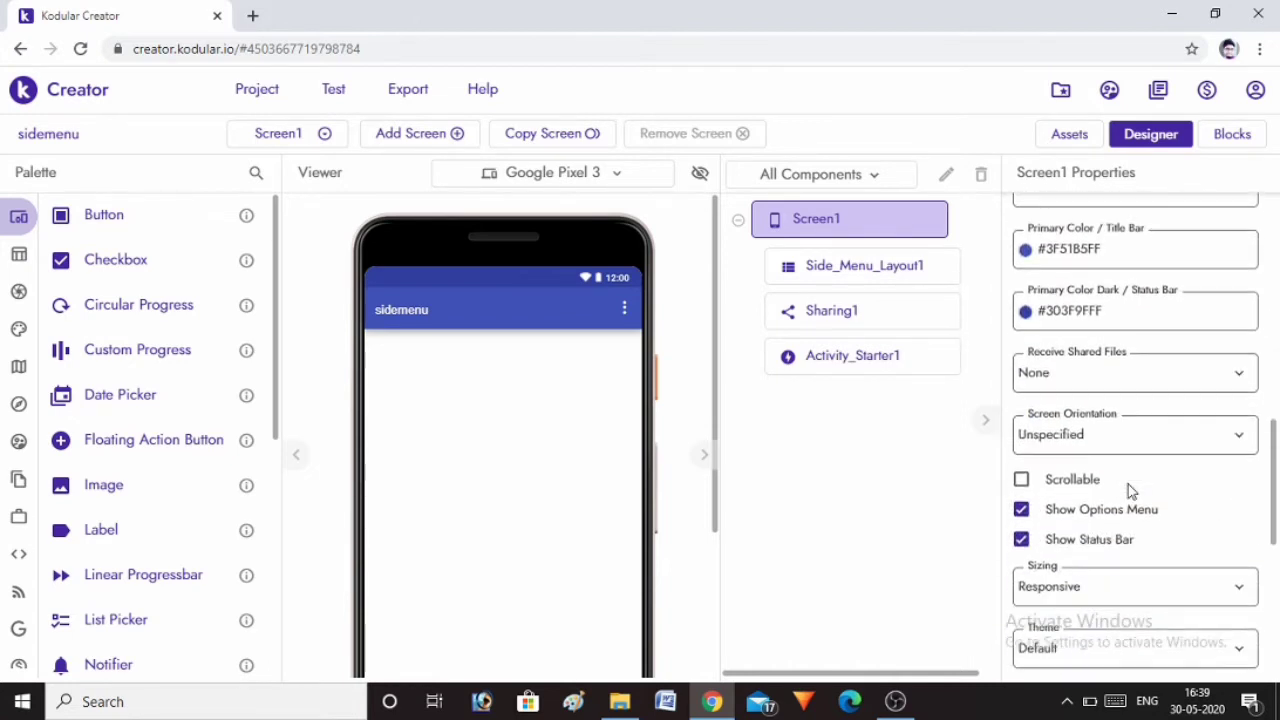
scroll(1128, 486, down, 1)
scroll(1128, 491, down, 2)
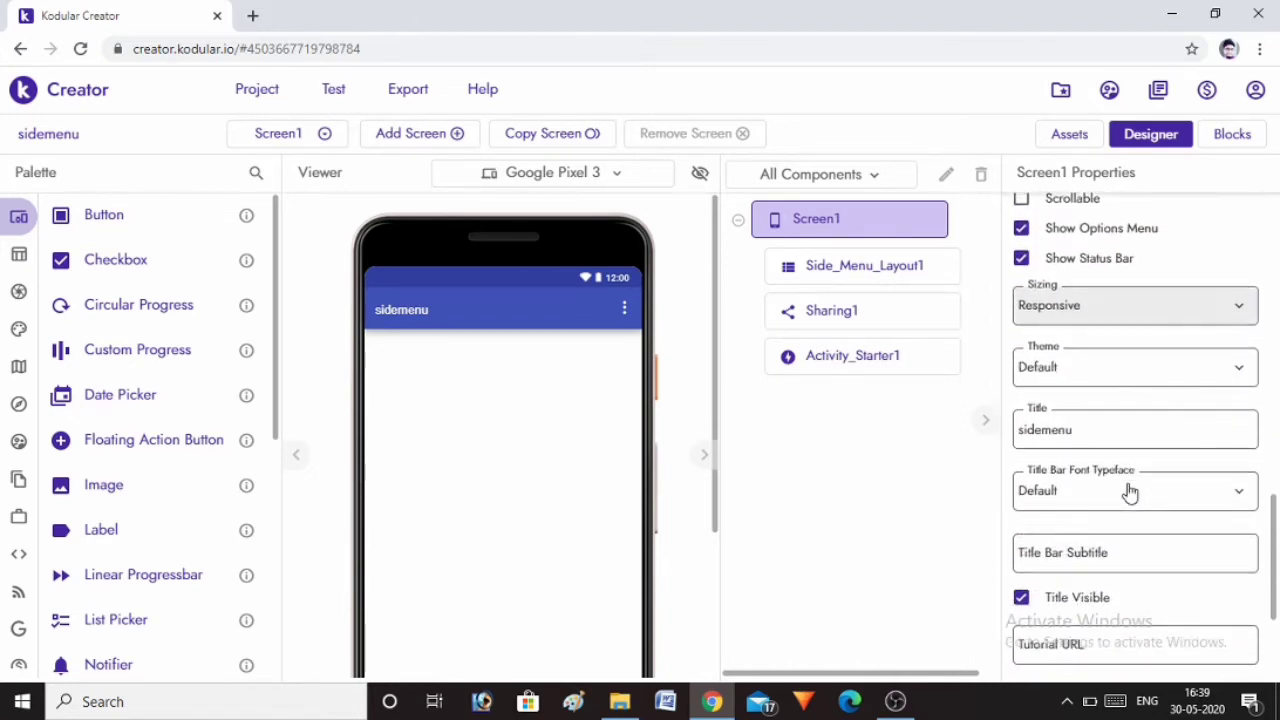
click(1079, 428)
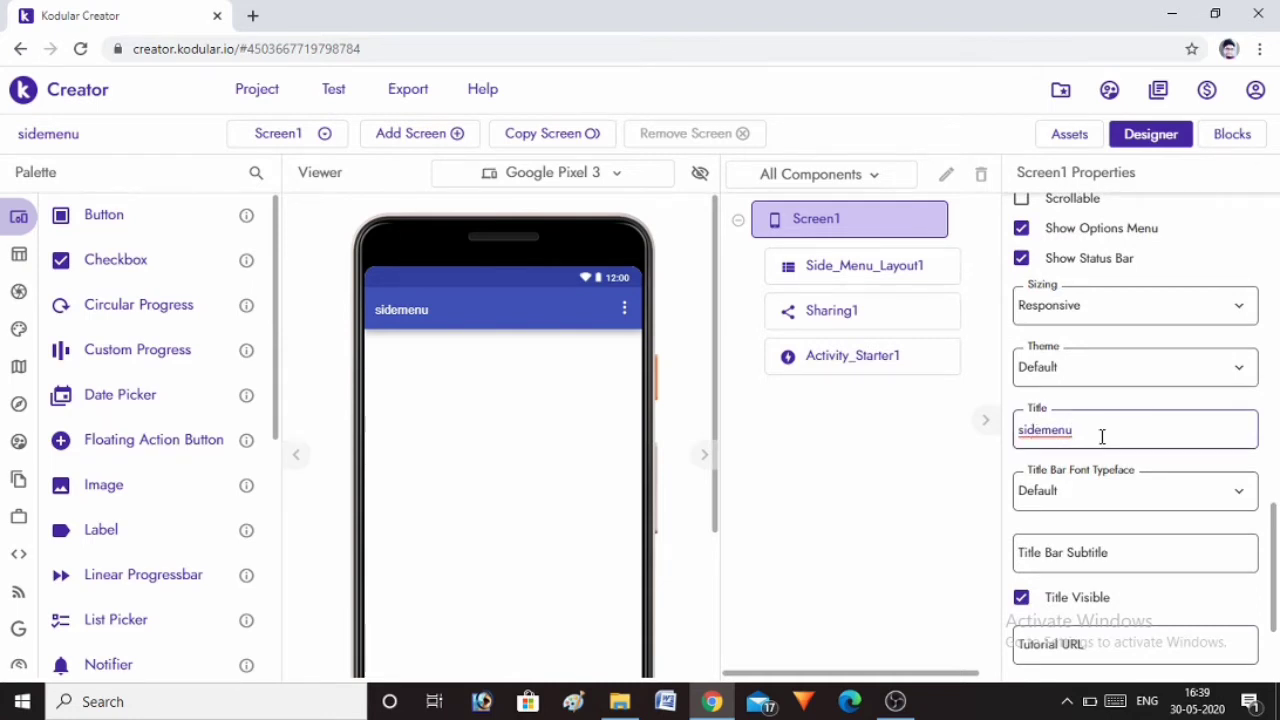
click(857, 473)
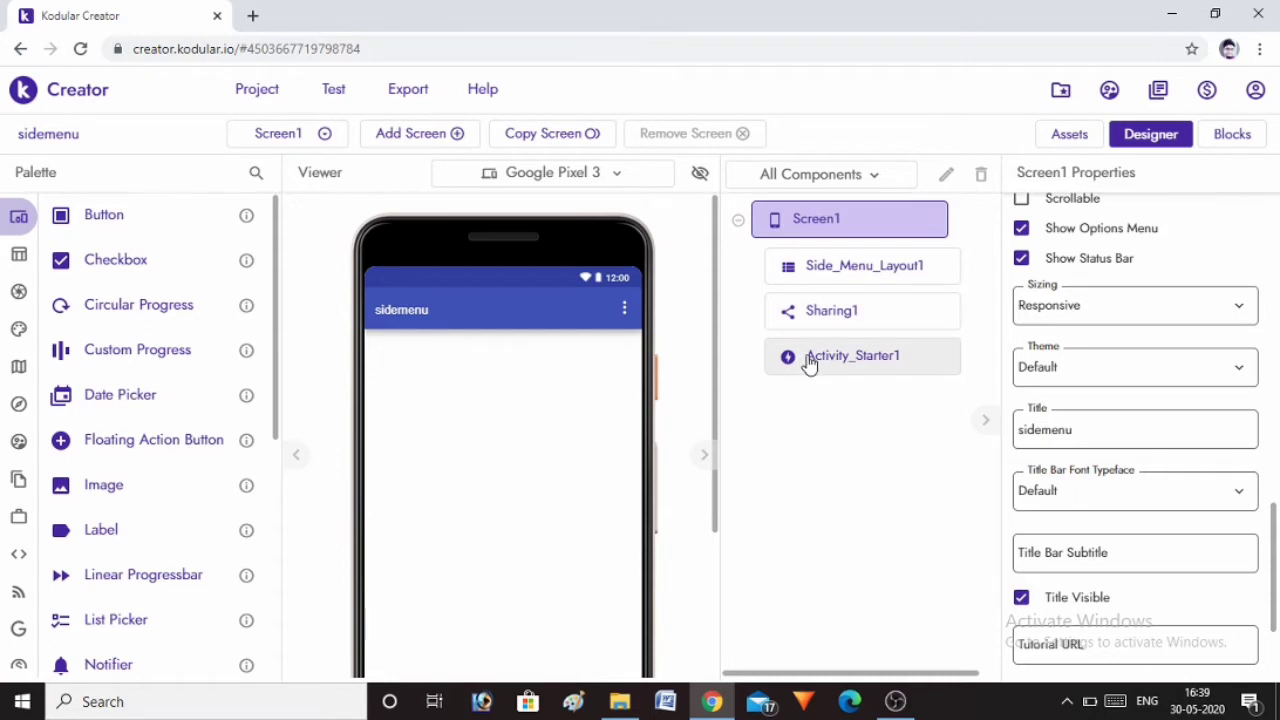
Step: Browse the palette's Layout > Navigation, Social (Sharing) and Connectivity (Activity Starter) categories
click(65, 258)
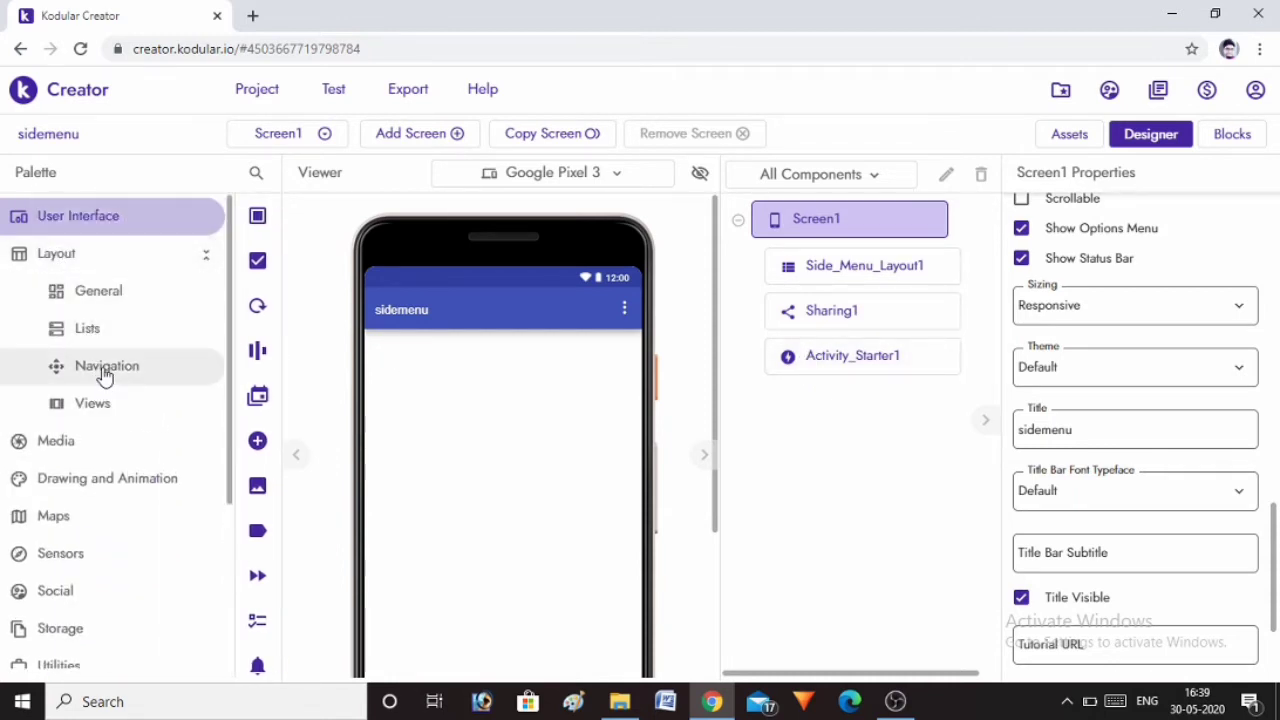
click(105, 372)
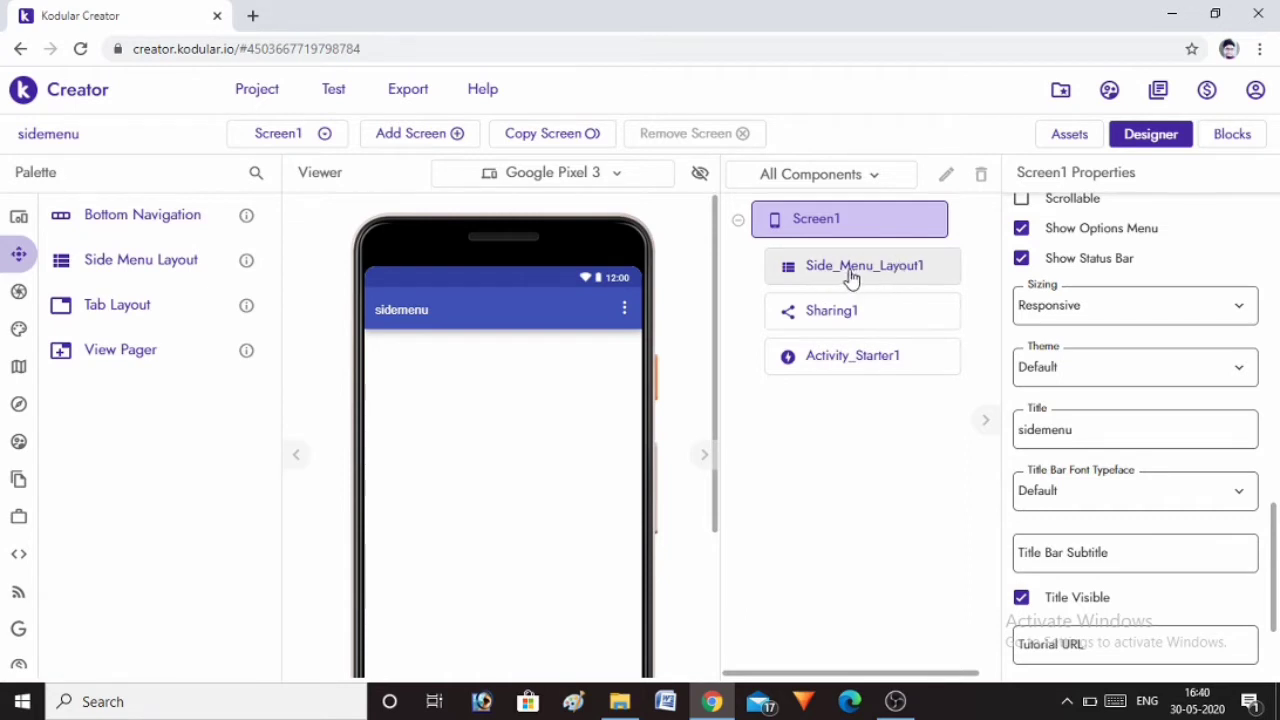
mouse_move(14, 320)
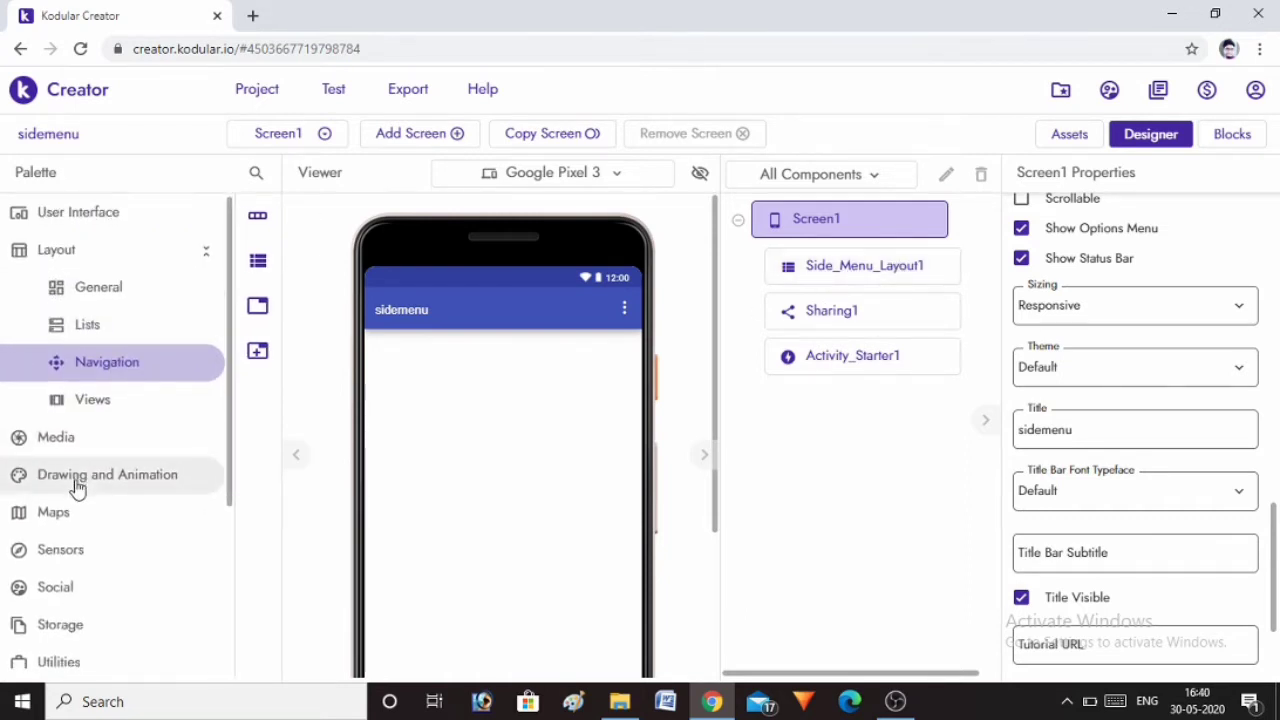
scroll(77, 490, down, 1)
click(69, 503)
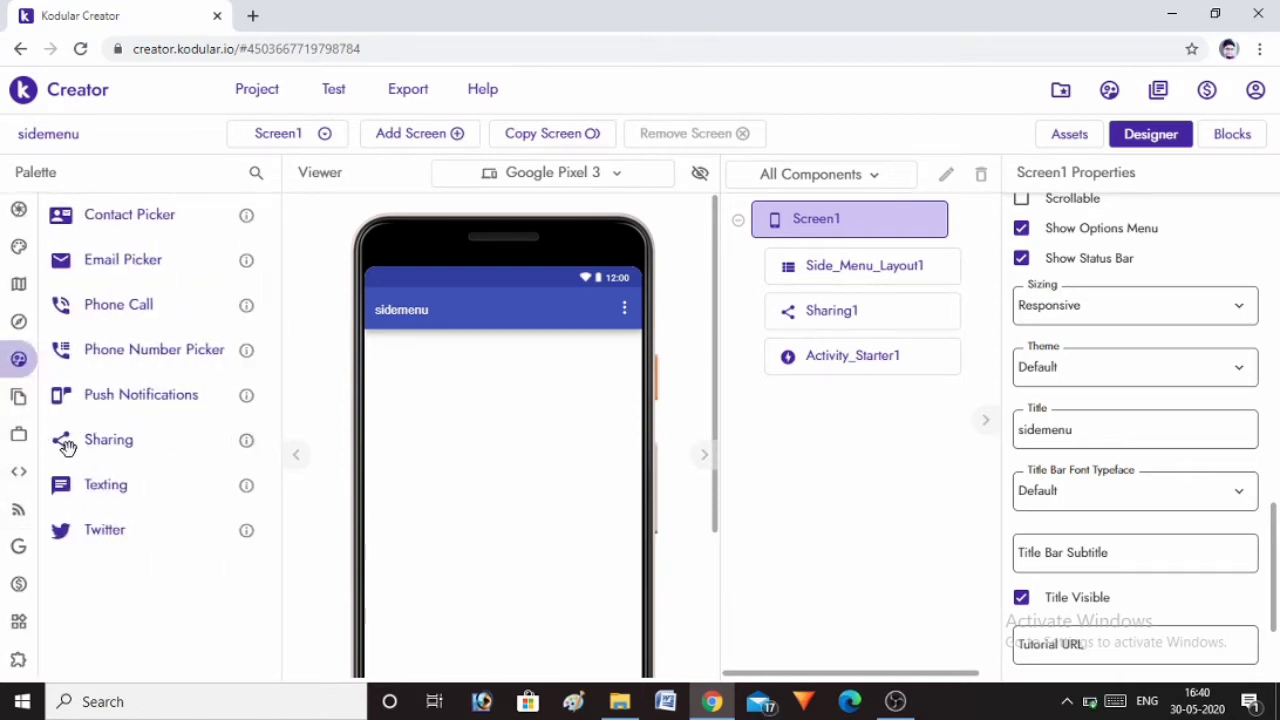
mouse_move(65, 447)
mouse_down()
mouse_move(168, 460)
mouse_move(114, 451)
mouse_up()
mouse_move(12, 393)
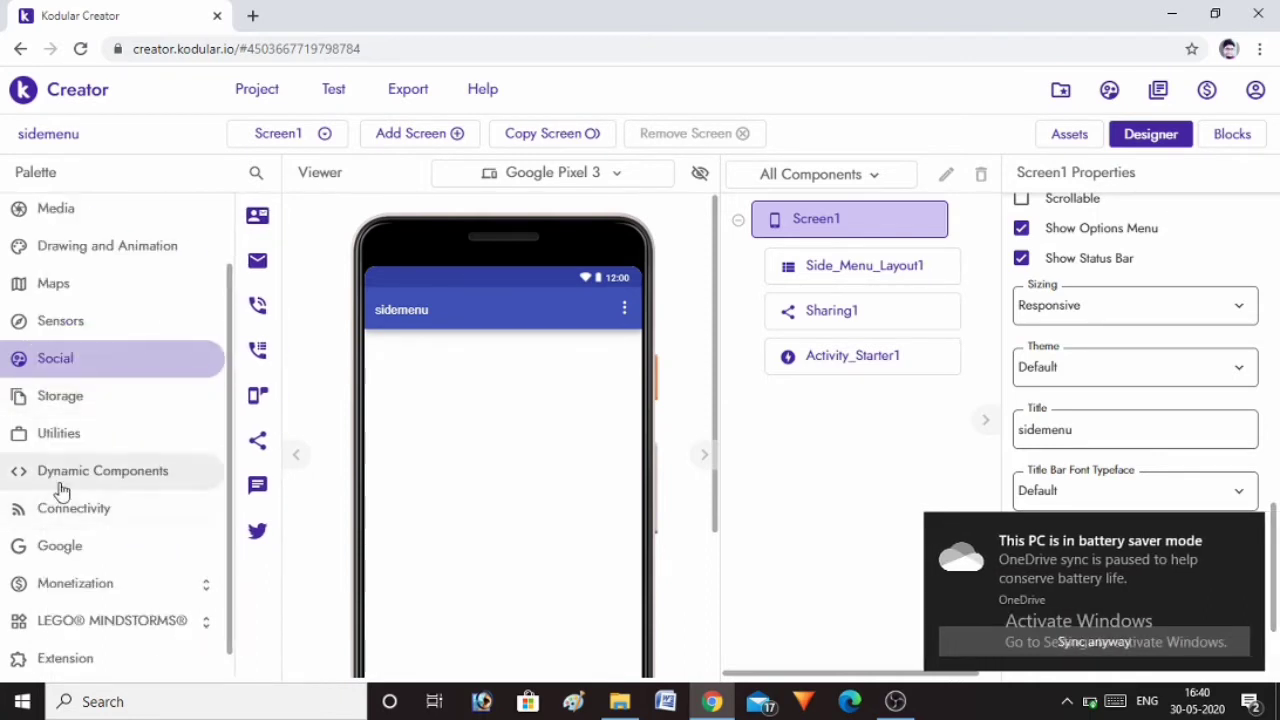
click(66, 512)
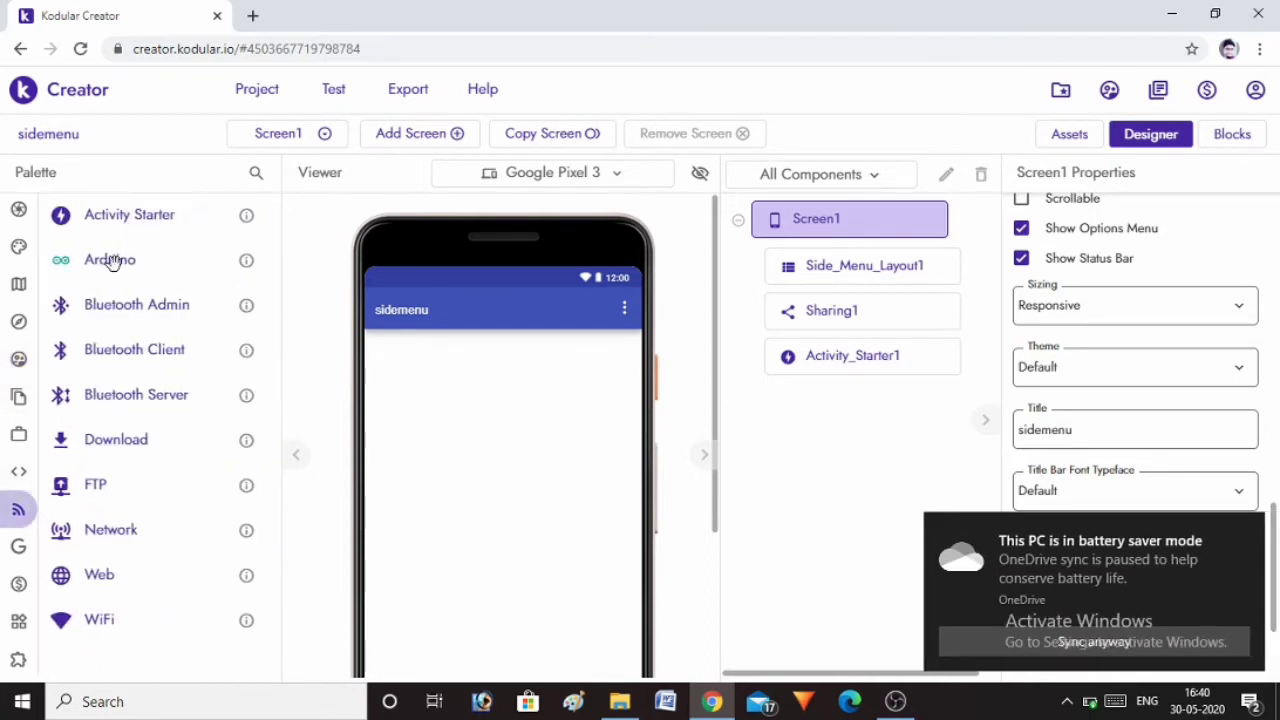
mouse_move(80, 213)
mouse_down()
mouse_move(130, 258)
mouse_move(80, 325)
mouse_up()
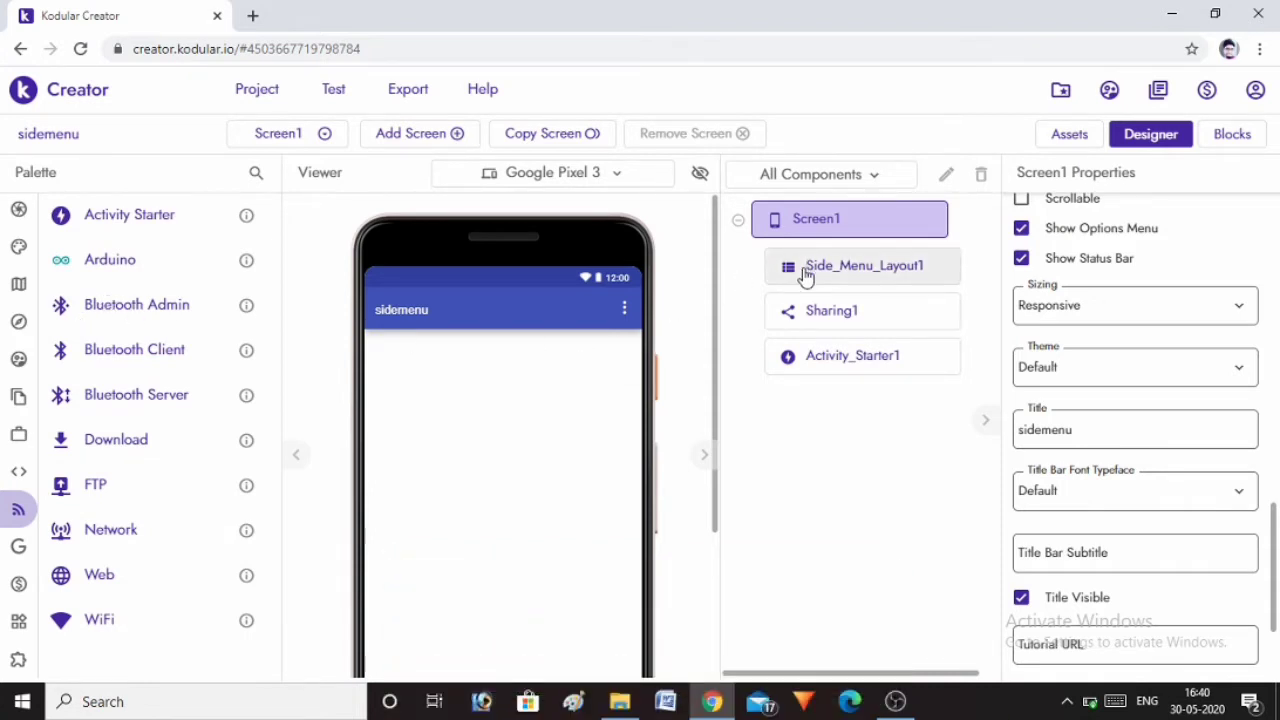
Step: Select Side_Menu_Layout1, then open the Assets Manager listing harder.jpg and love.jpg
click(806, 276)
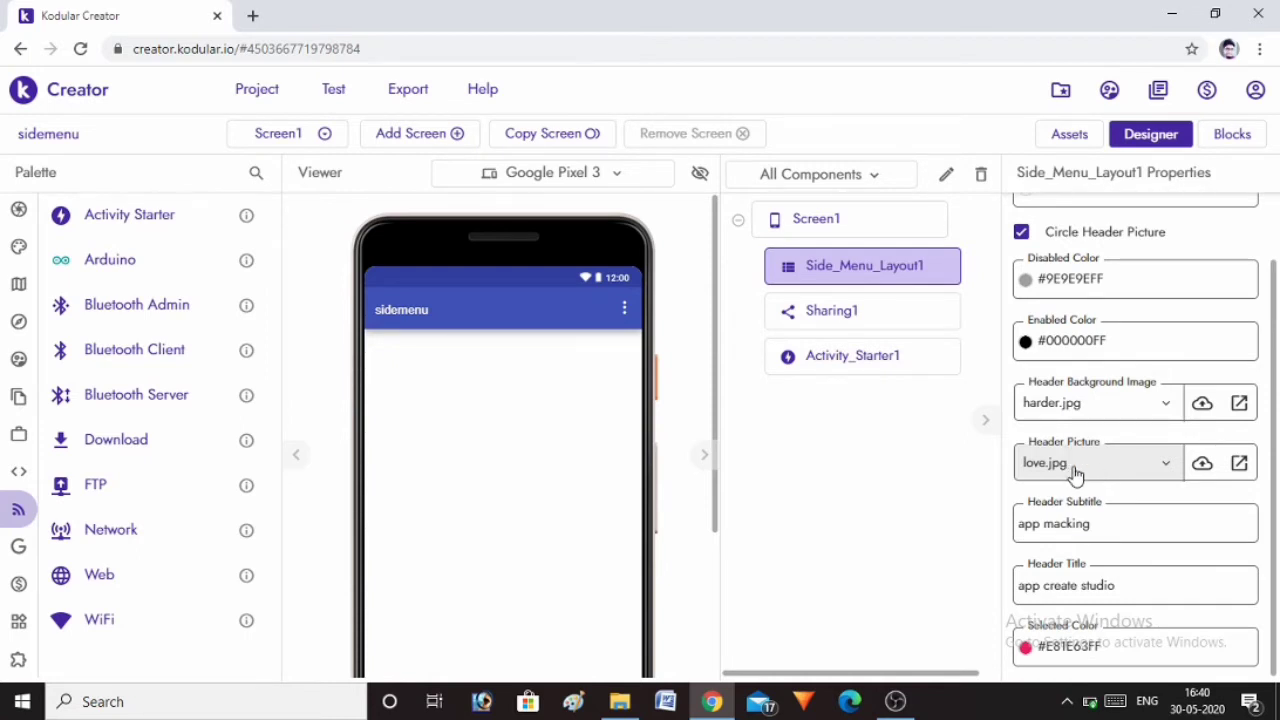
click(1069, 137)
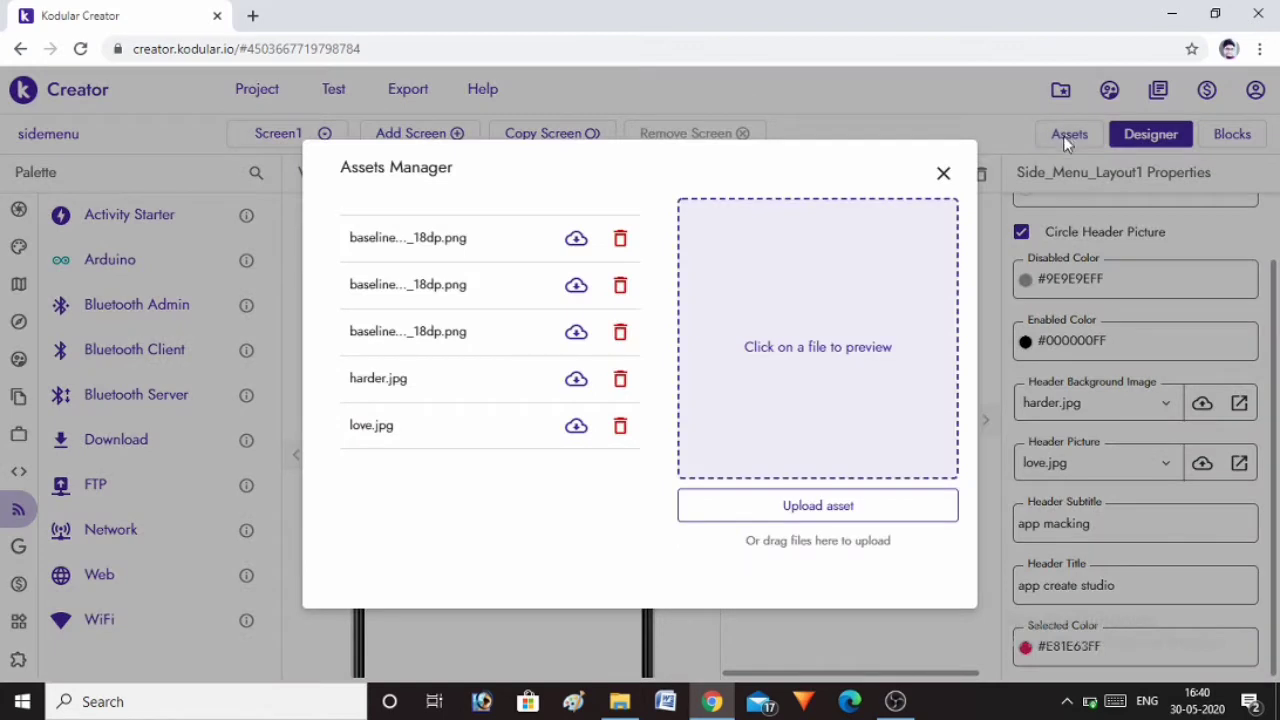
Step: Preview harder.jpg, love.jpg and the three icon assets, then close the Assets Manager
click(391, 390)
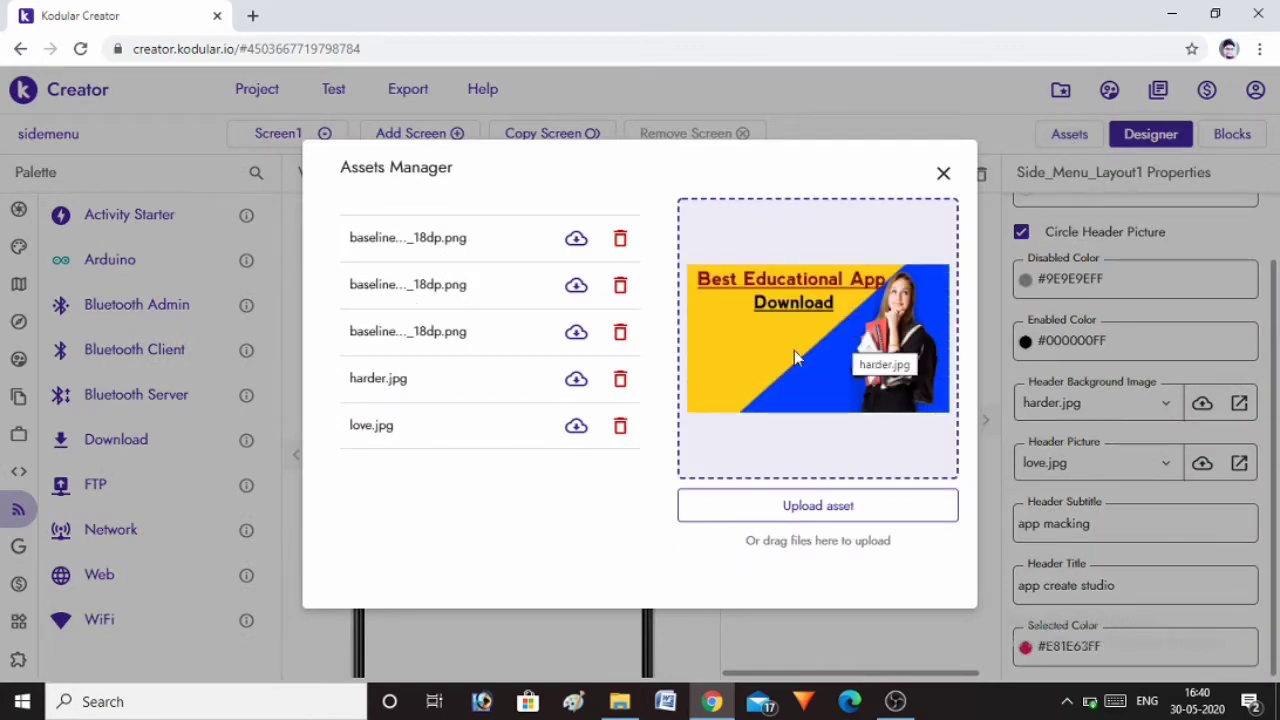
click(372, 428)
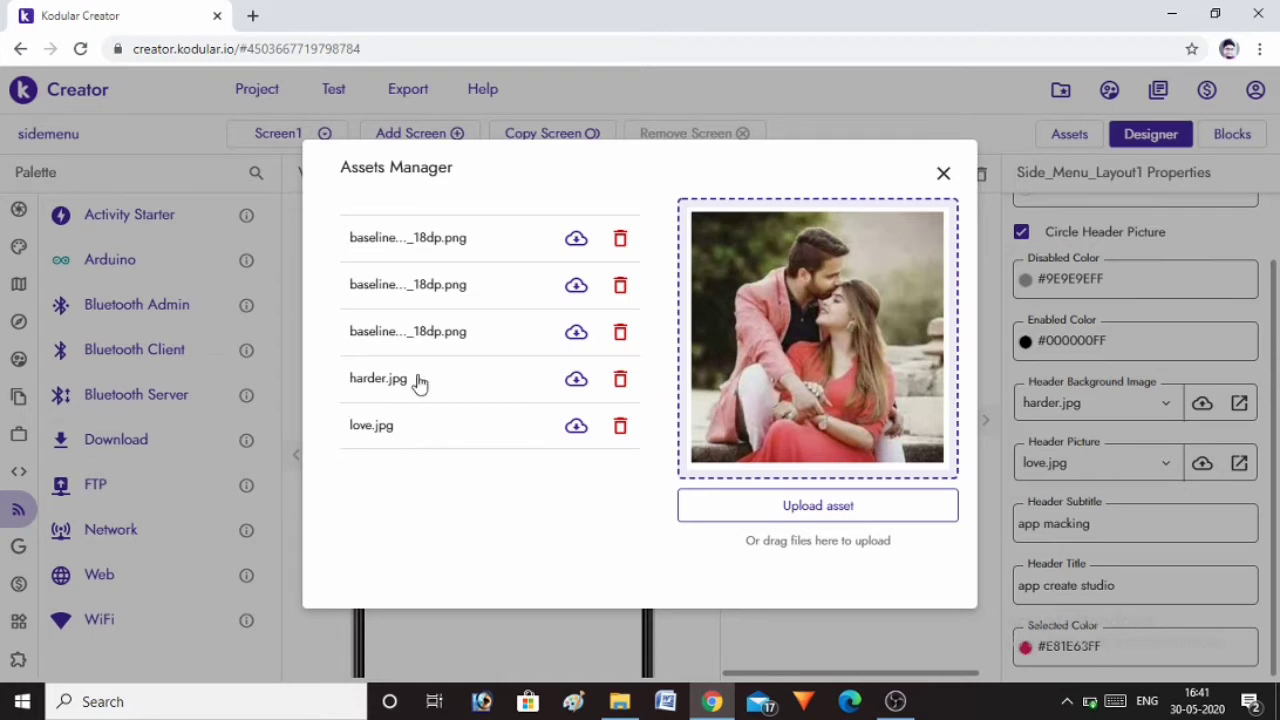
click(381, 245)
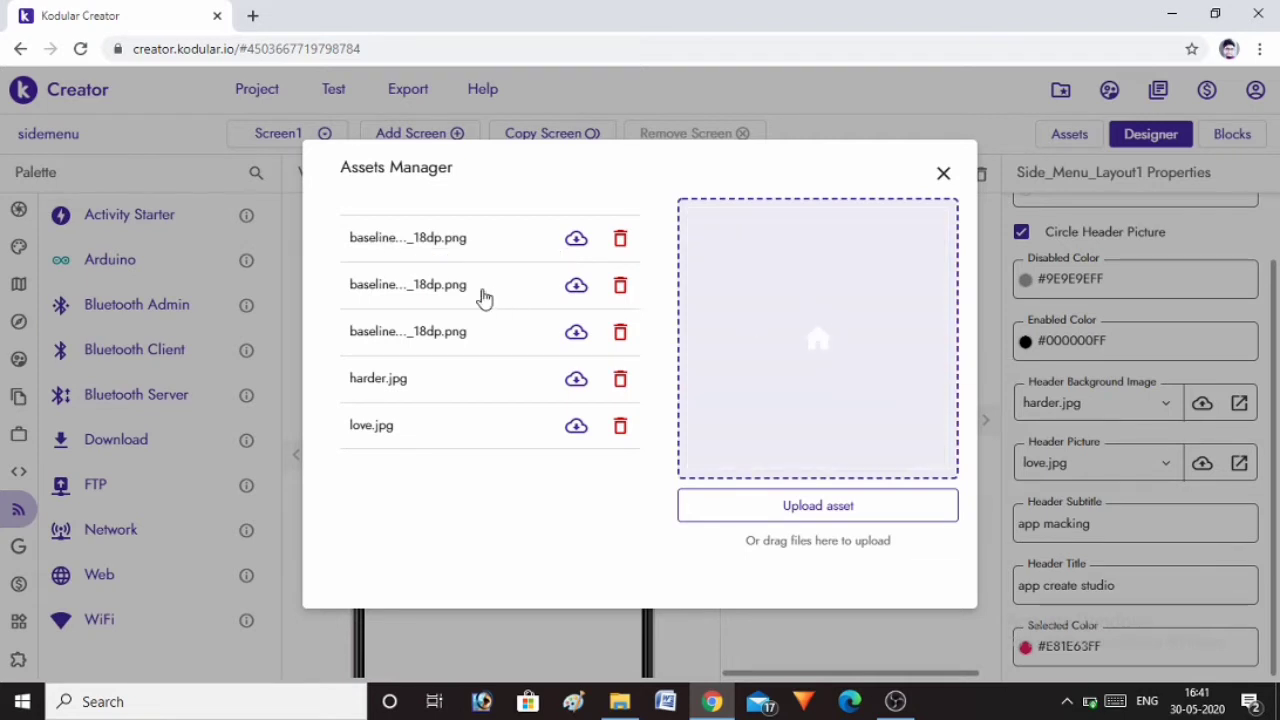
click(441, 290)
click(425, 342)
click(943, 176)
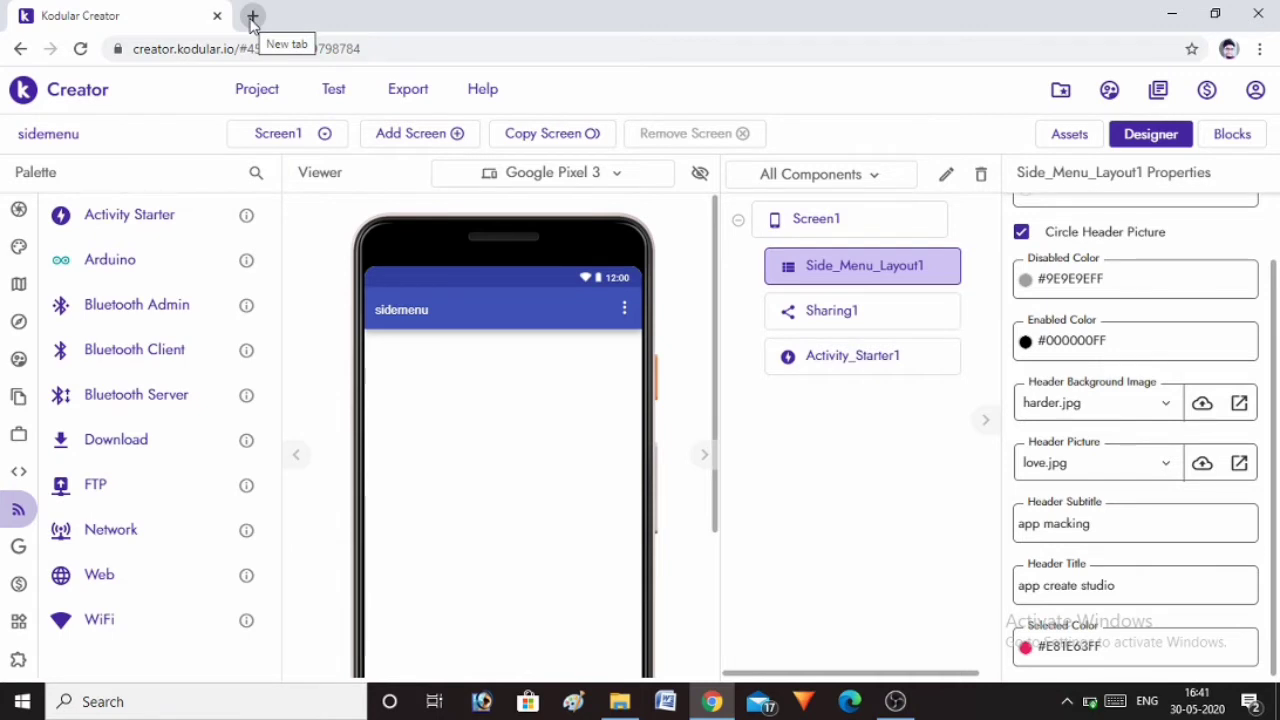
Step: Search Google for 'material icons' in a new tab and open the Icons - Material Design result
click(252, 17)
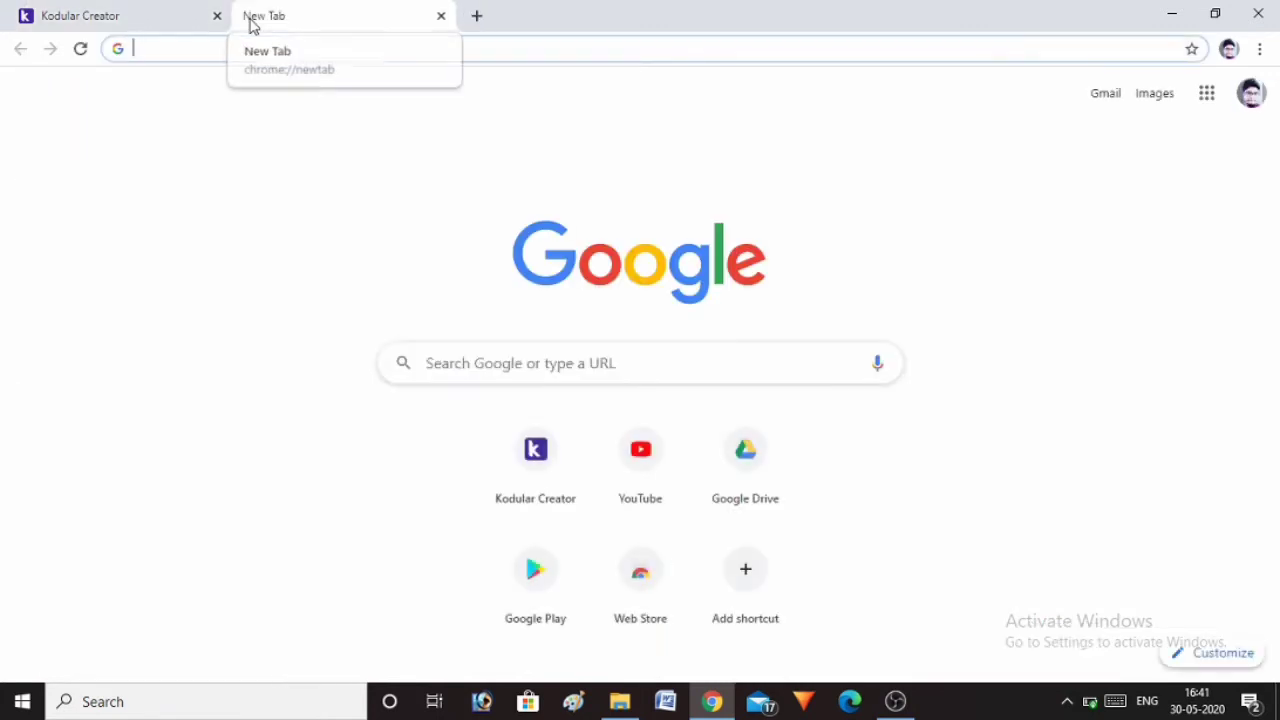
click(464, 366)
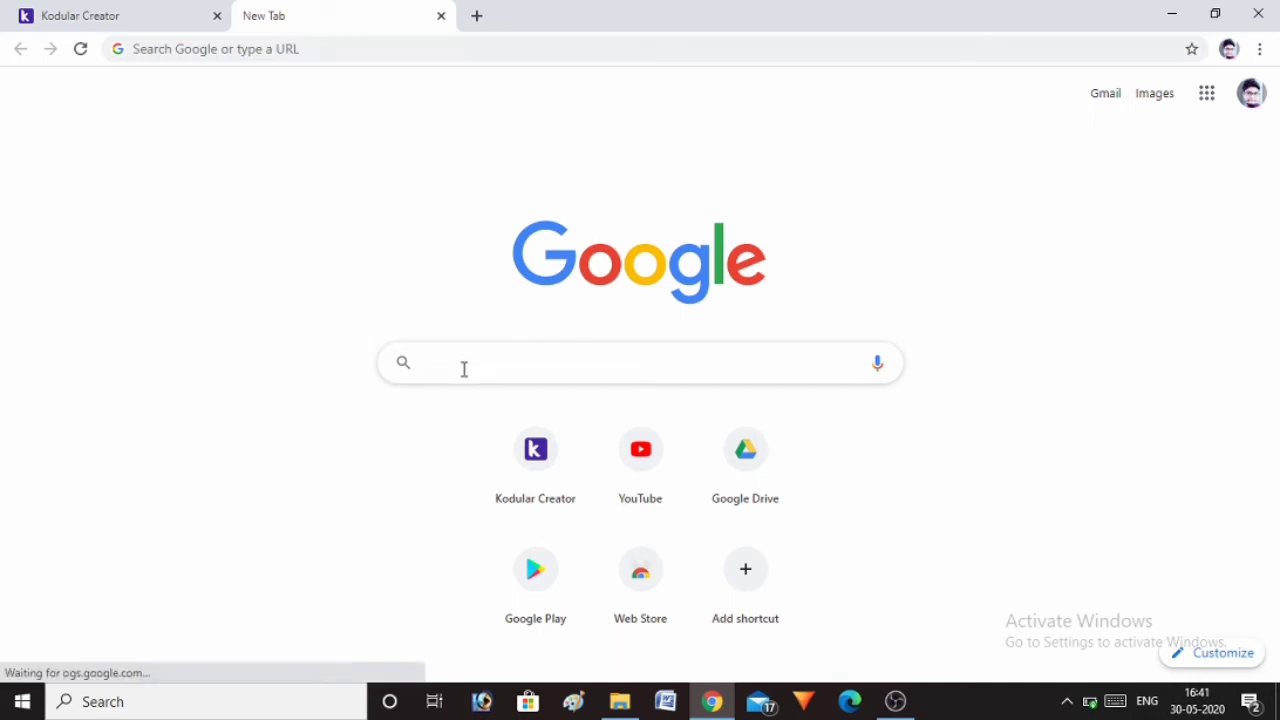
text(m)
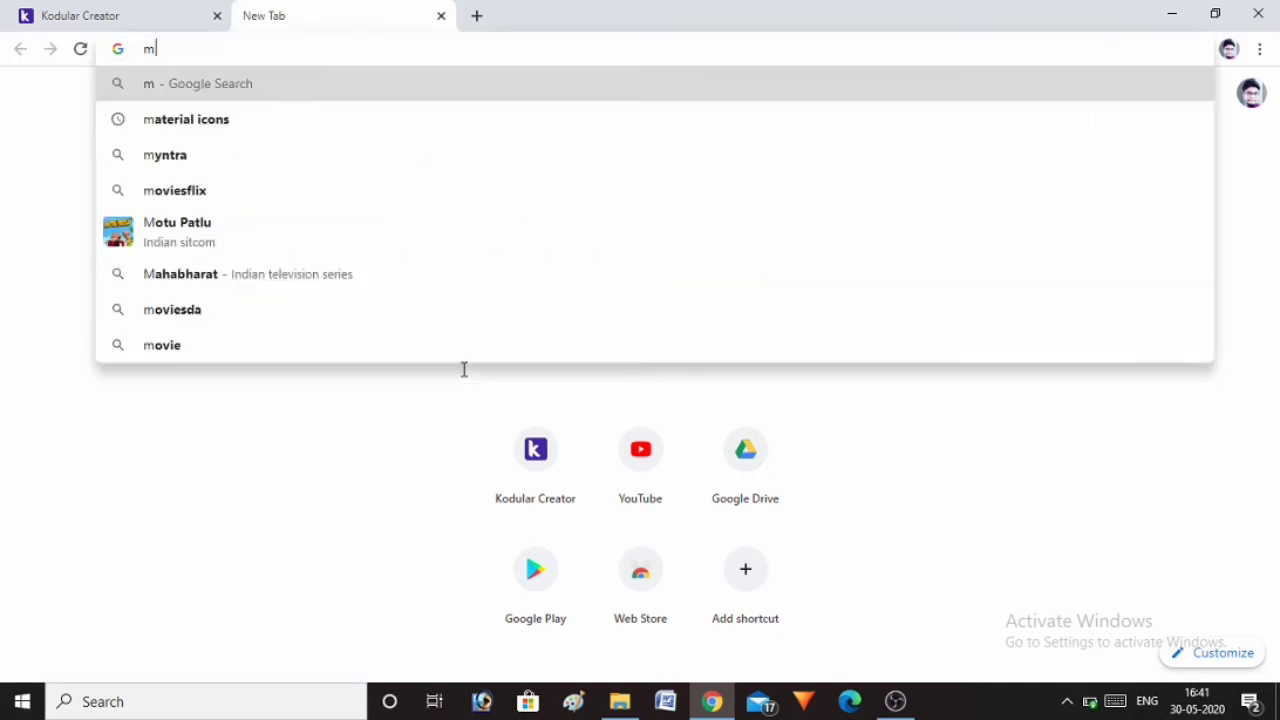
click(221, 126)
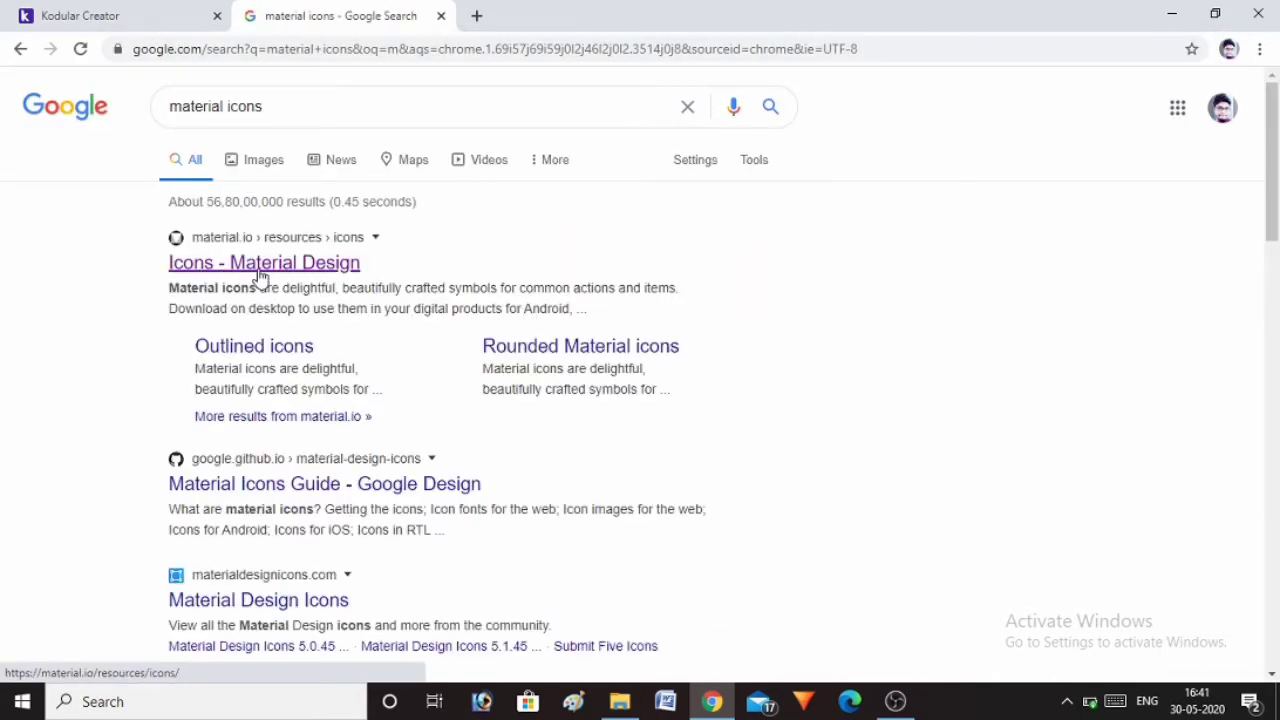
click(259, 270)
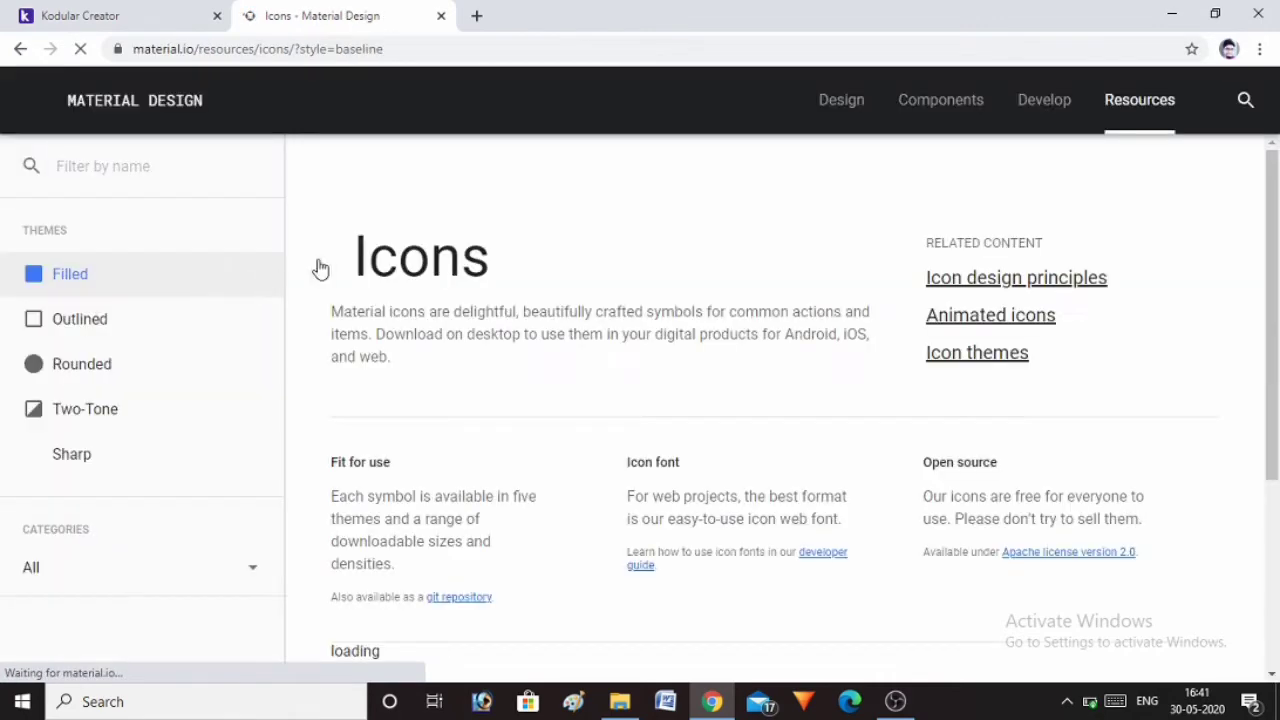
Step: Filter the Material Design icons by 'share'
scroll(553, 407, down, 5)
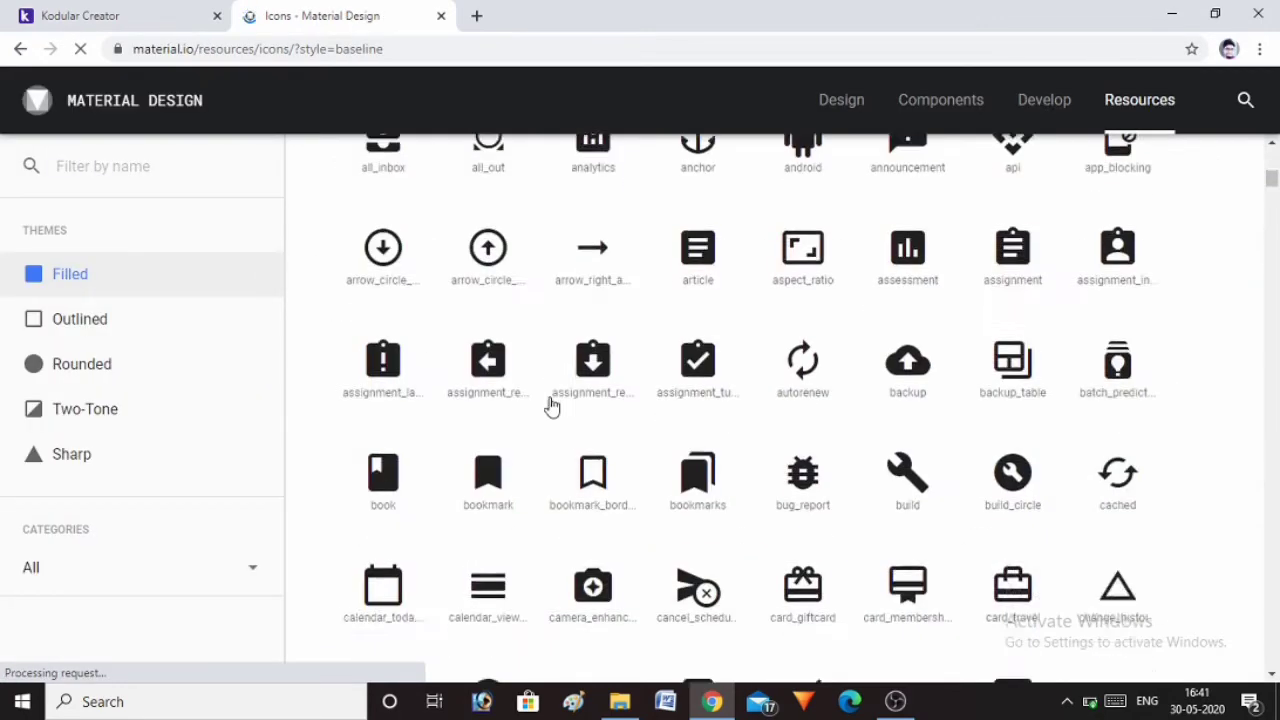
scroll(553, 407, up, 3)
scroll(553, 407, up, 1)
scroll(553, 407, up, 2)
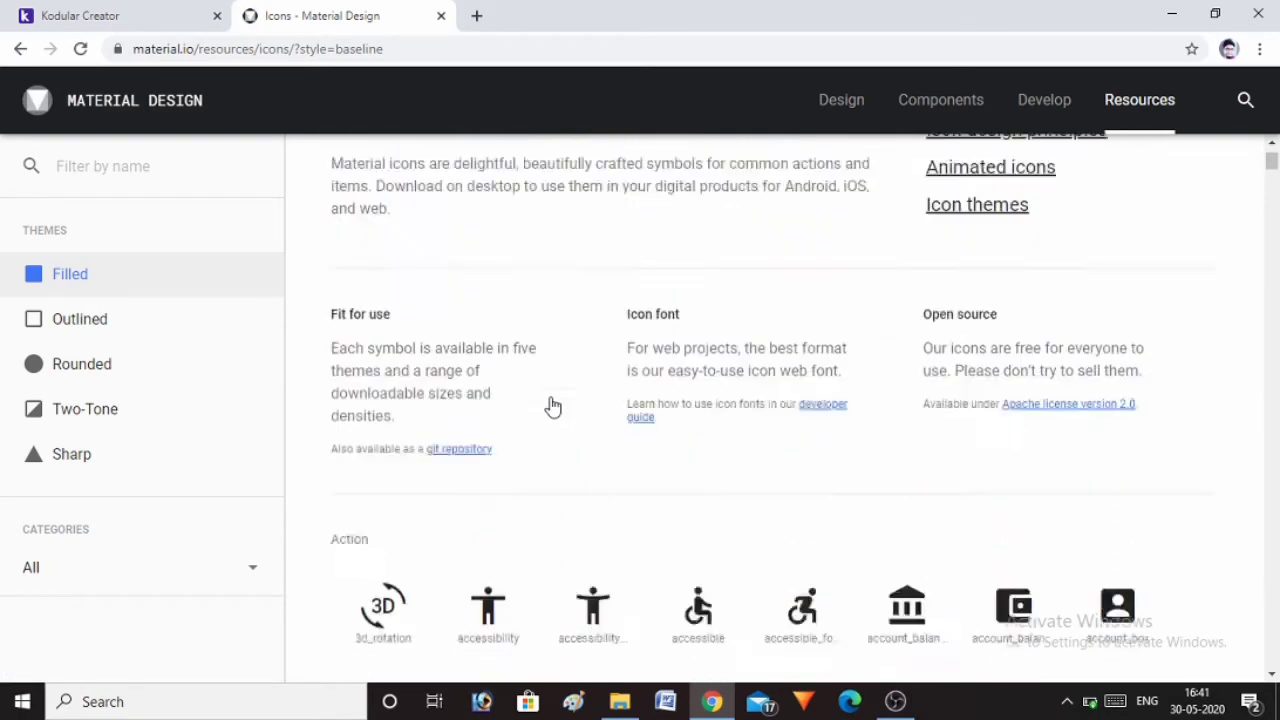
scroll(553, 407, up, 1)
scroll(553, 407, down, 1)
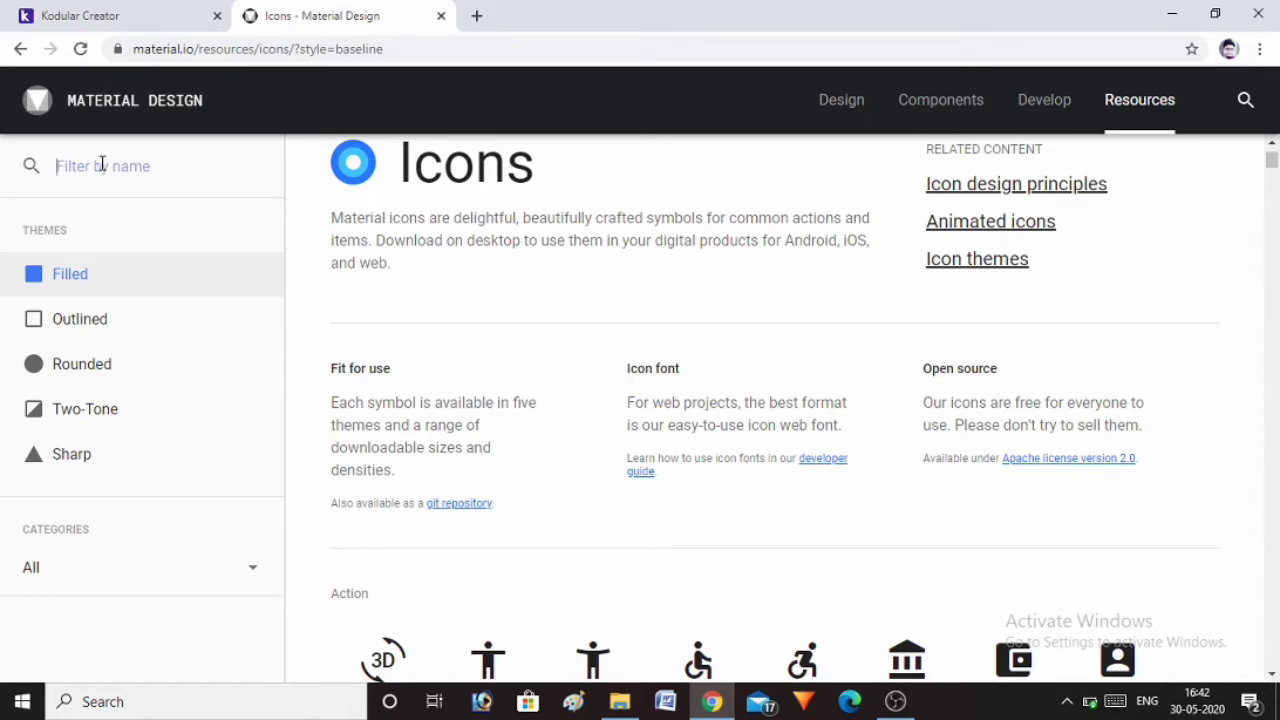
click(101, 165)
text(sh)
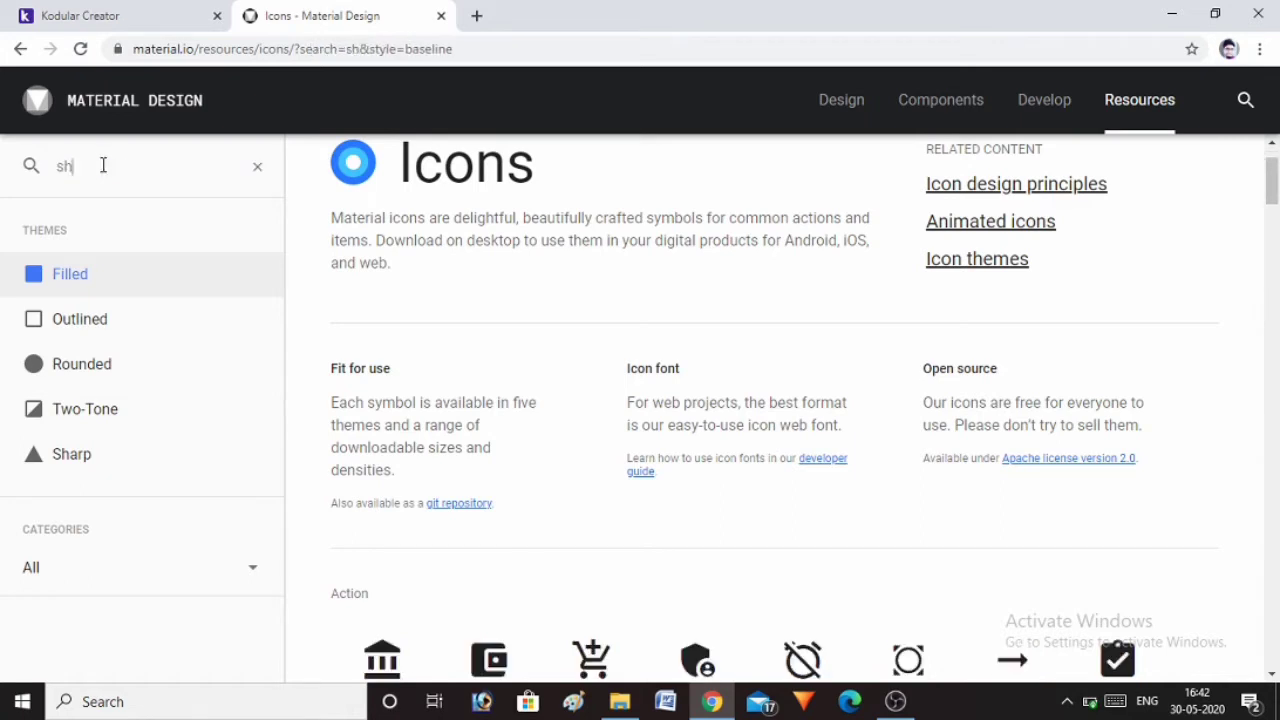
text(ar)
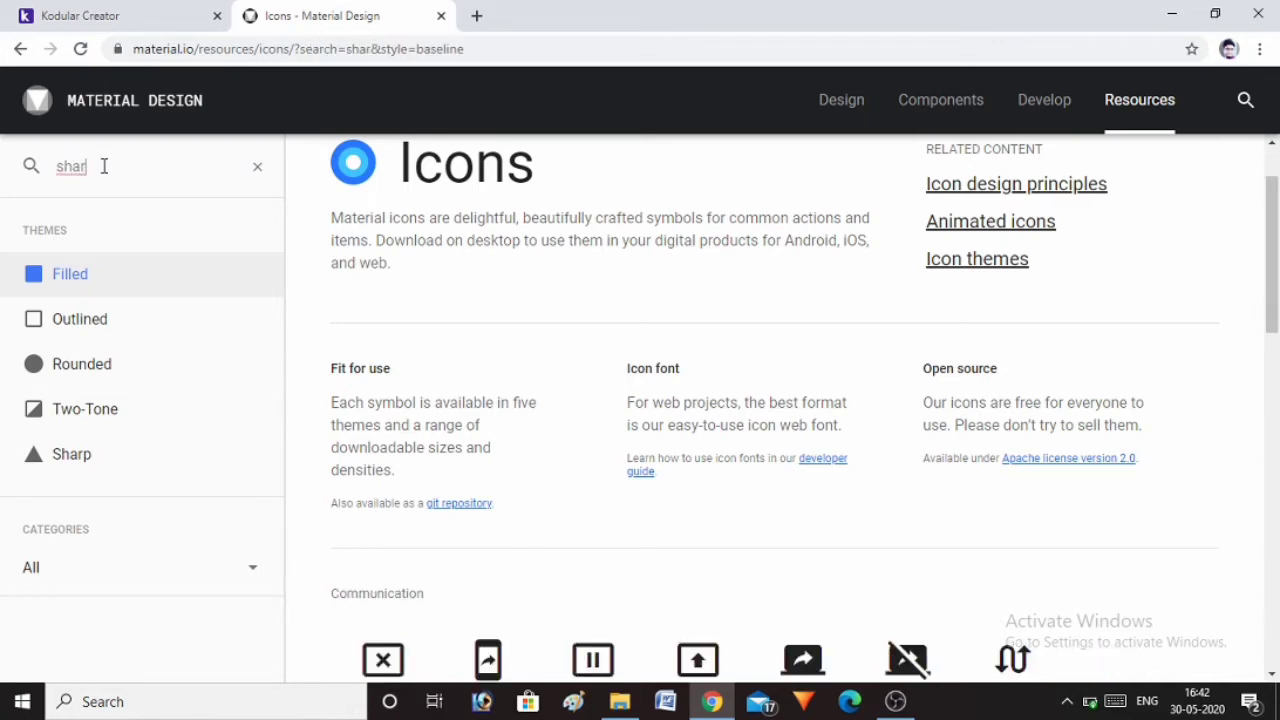
text(e)
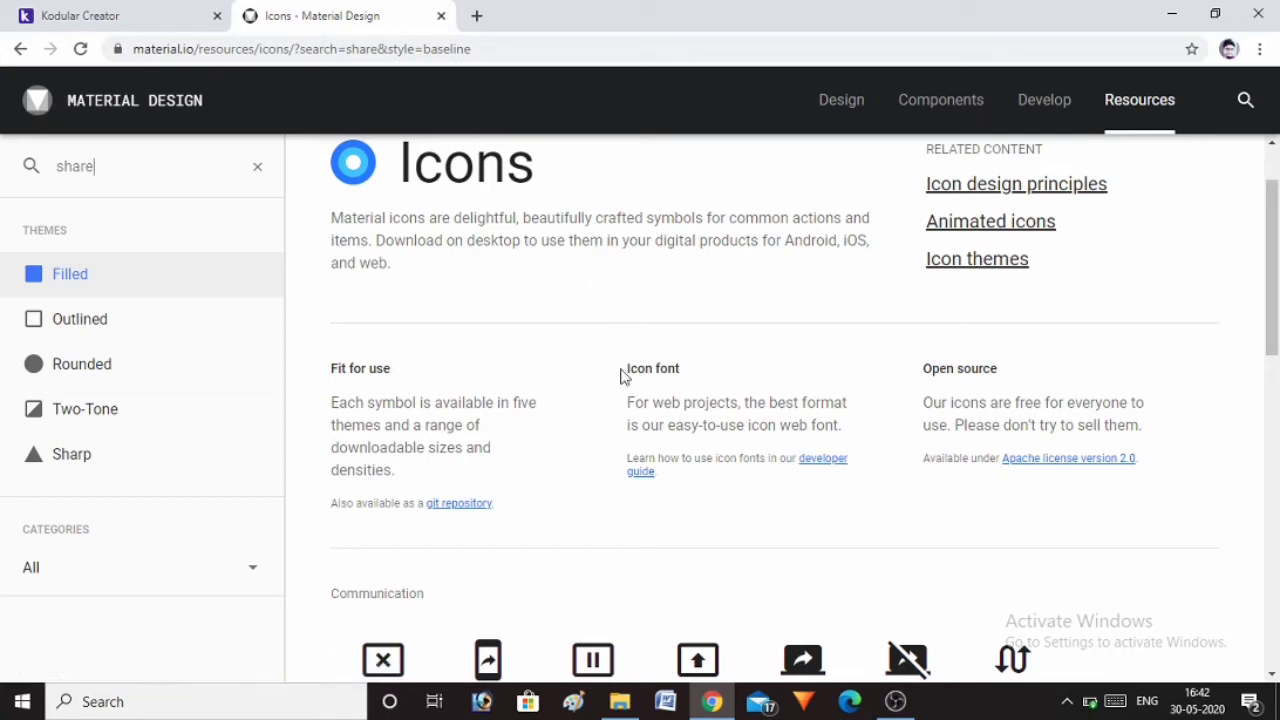
scroll(619, 390, down, 2)
scroll(620, 386, down, 2)
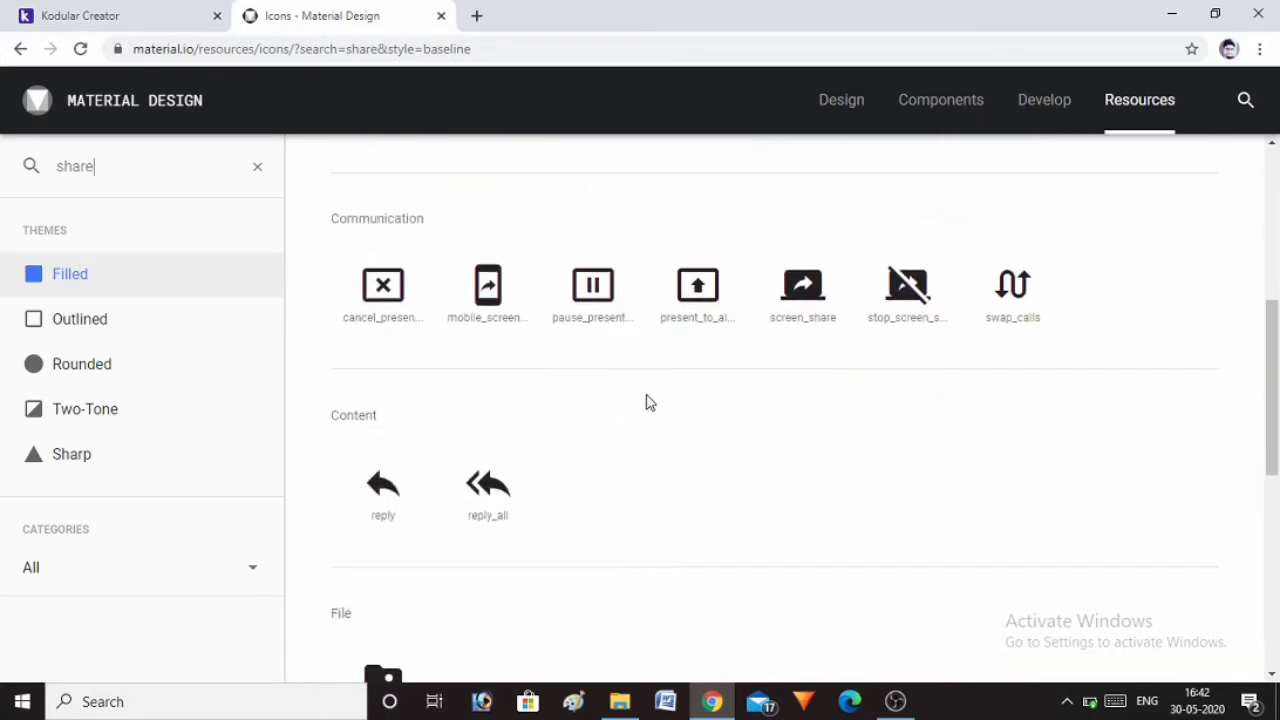
scroll(646, 400, down, 1)
scroll(646, 400, down, 1)
scroll(523, 482, down, 2)
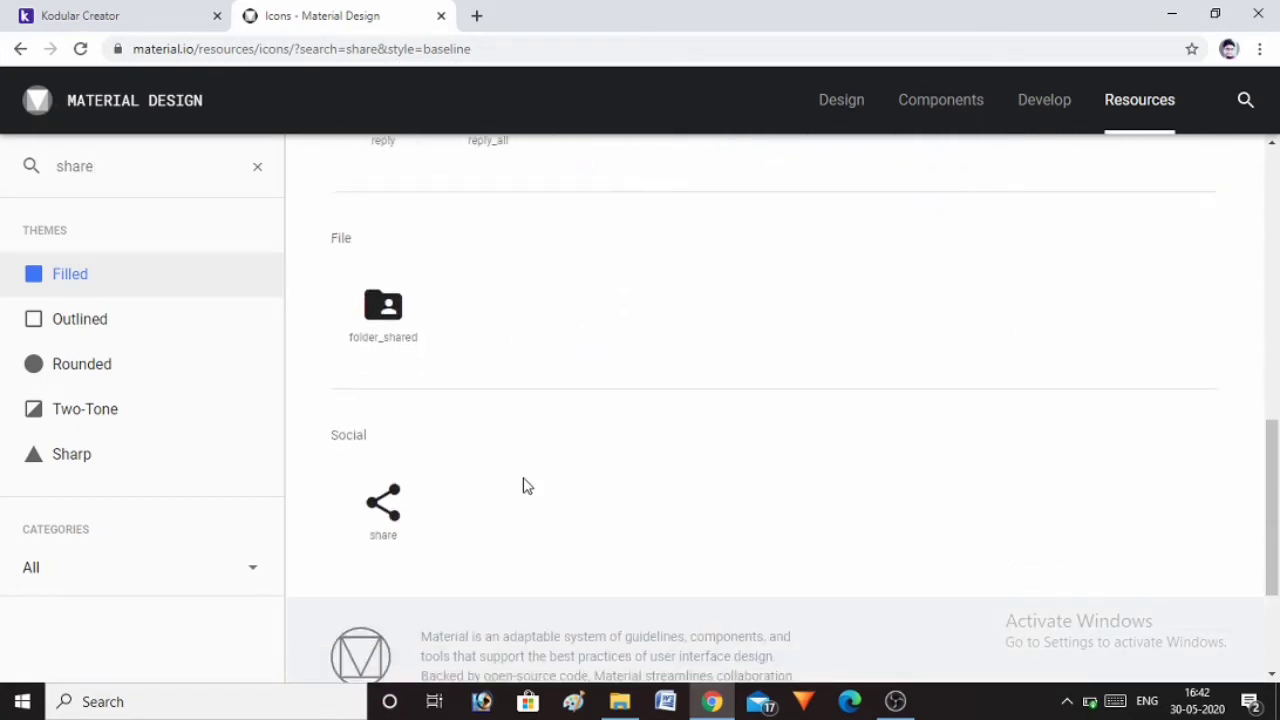
Step: Select the Social share icon in black at 18dp, then go back to Kodular Creator
click(390, 516)
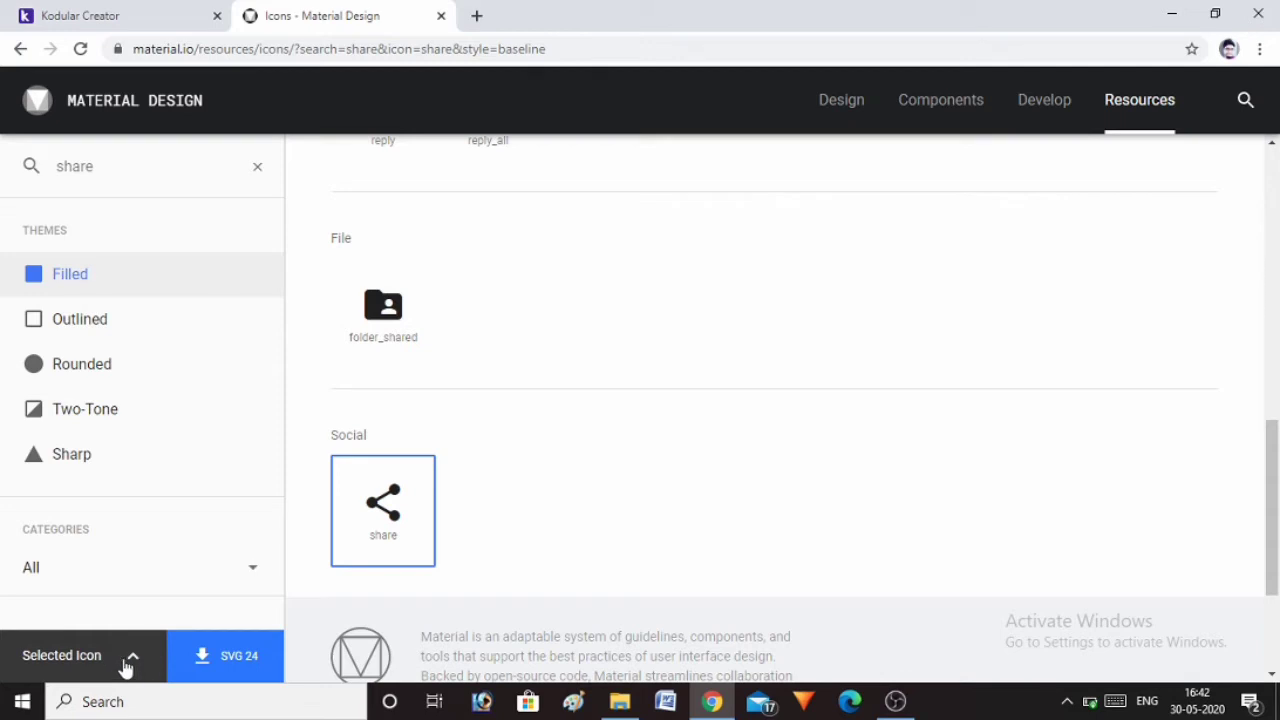
click(120, 666)
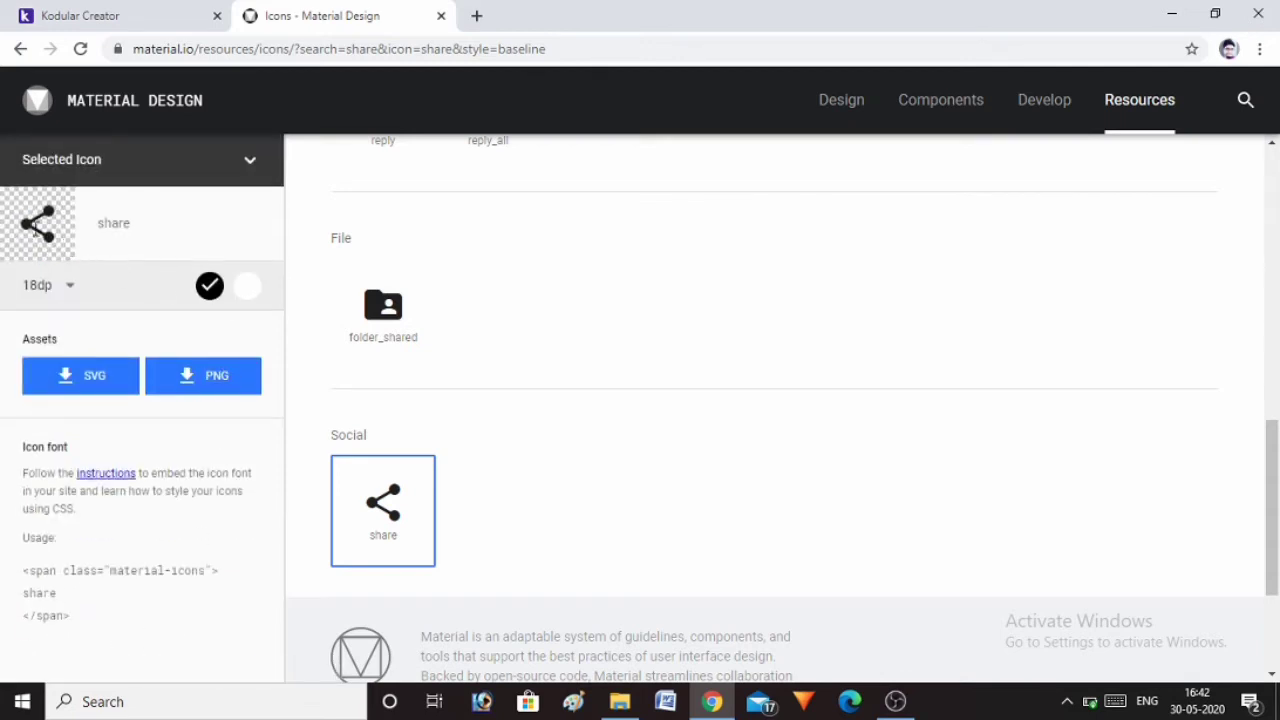
click(247, 286)
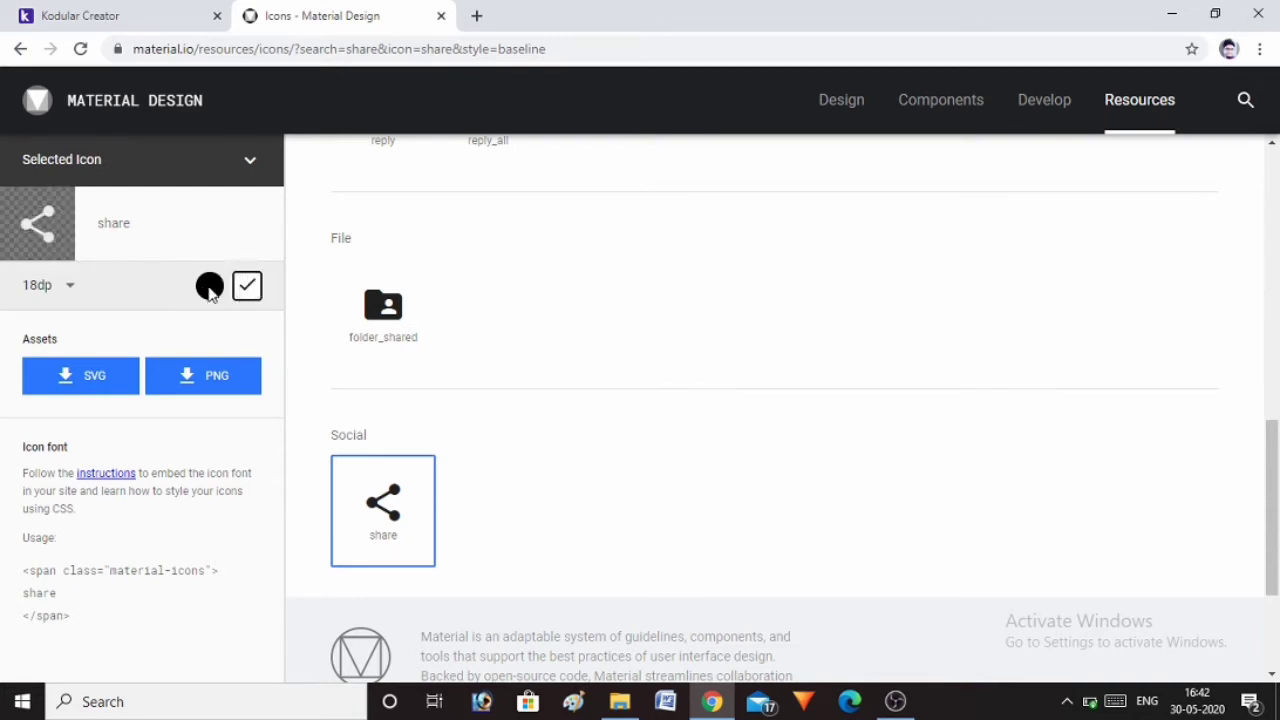
click(210, 288)
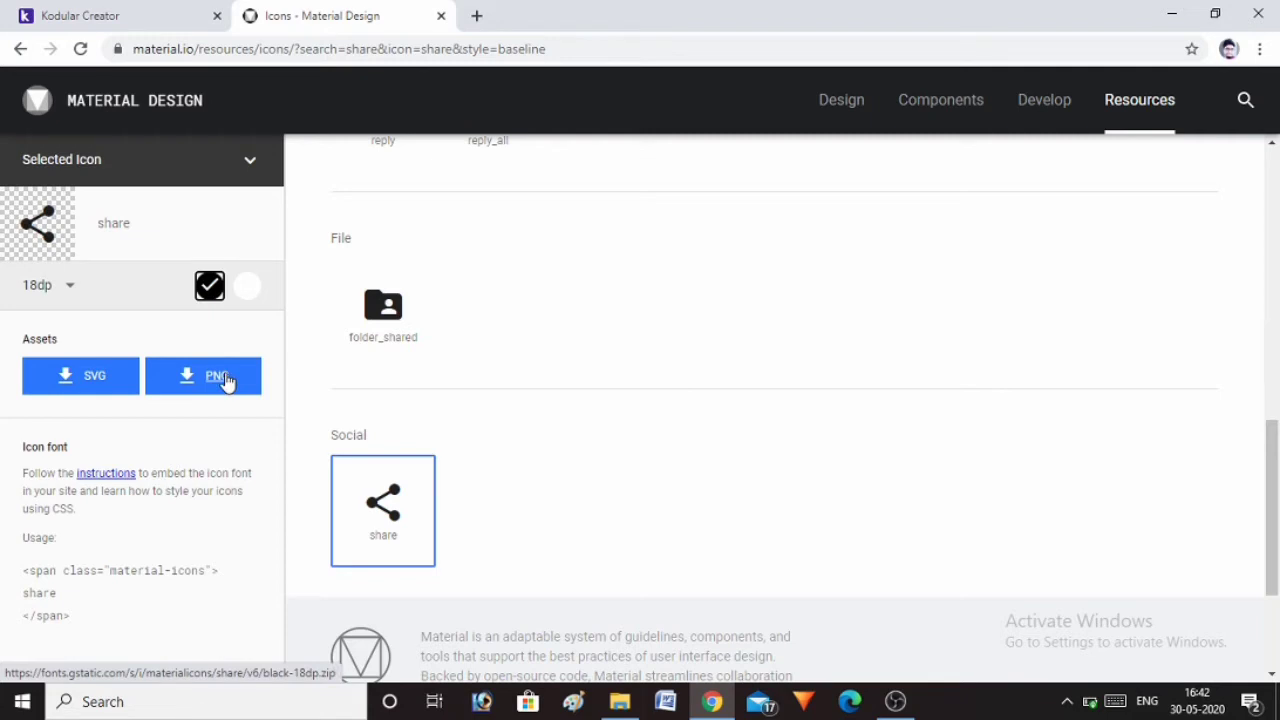
click(142, 24)
click(1076, 137)
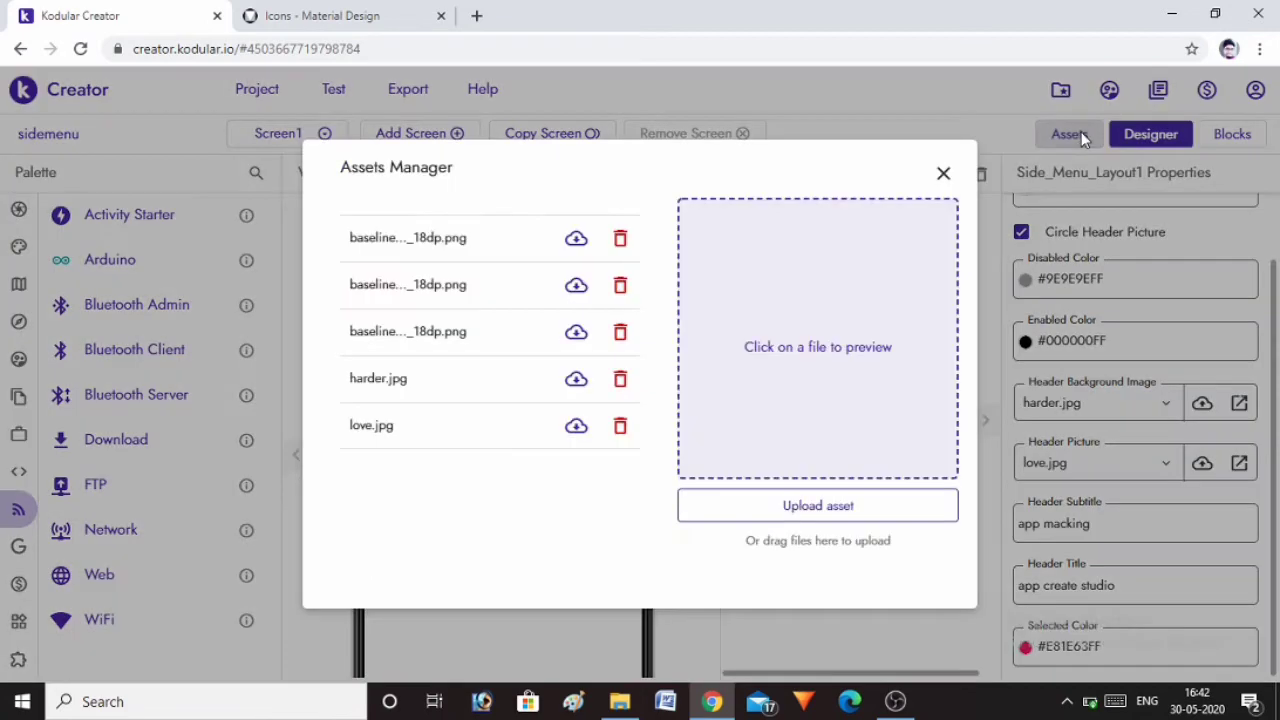
click(800, 508)
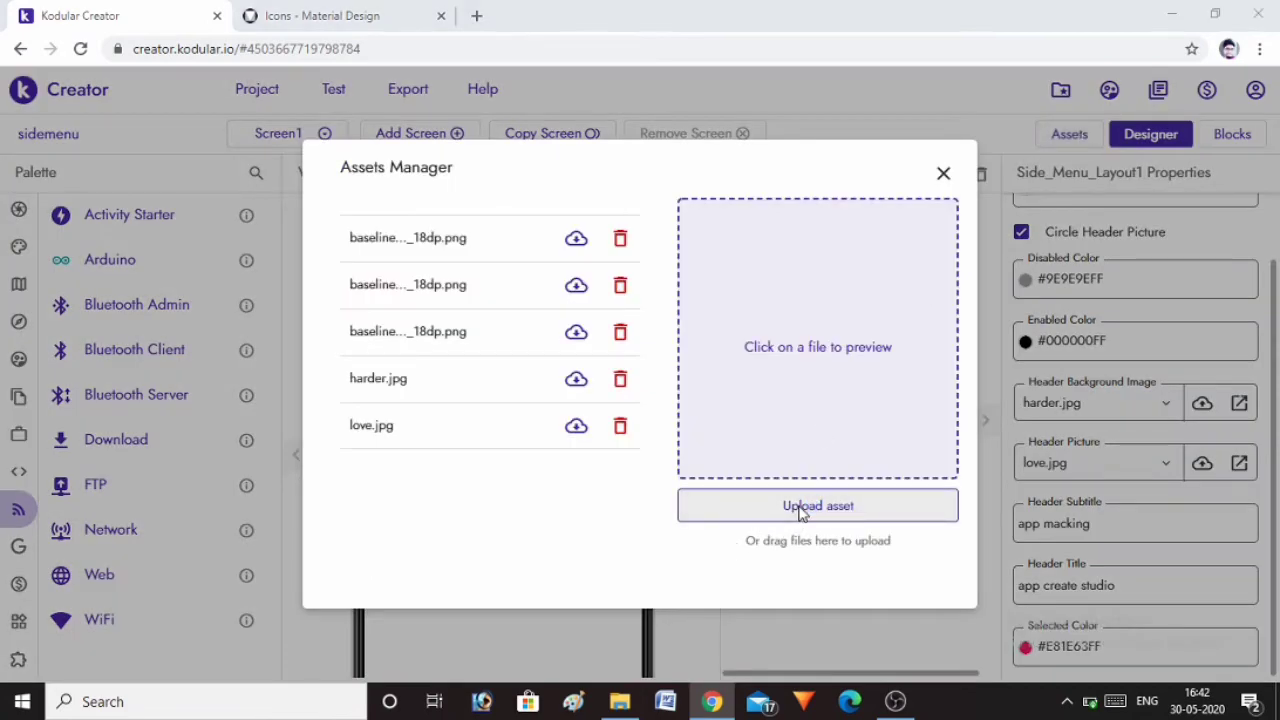
scroll(663, 343, down, 2)
scroll(600, 349, down, 2)
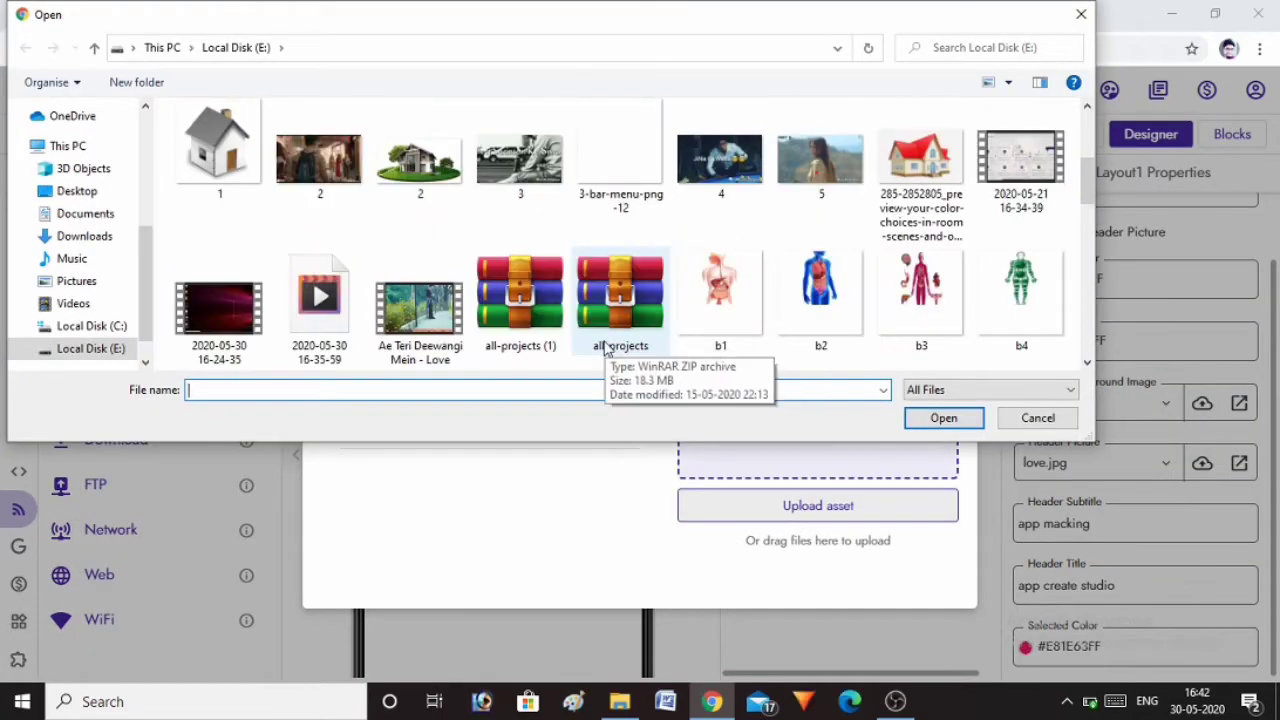
scroll(580, 387, down, 2)
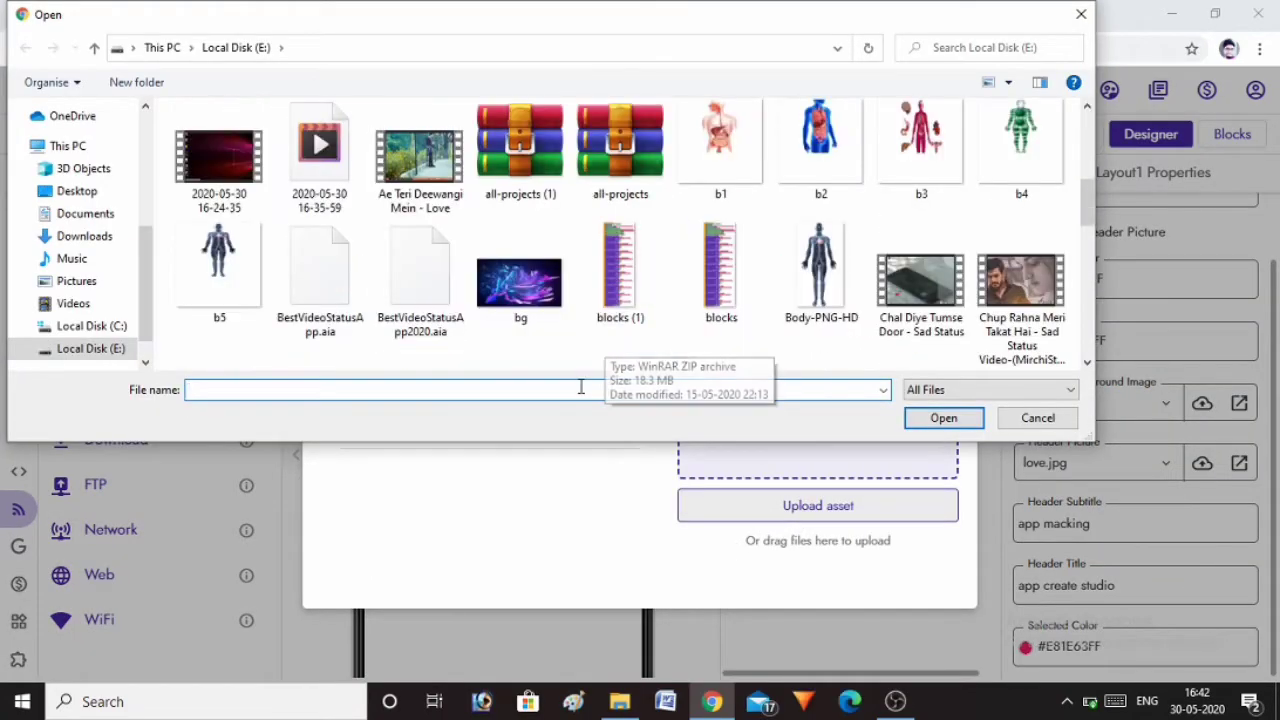
click(1078, 16)
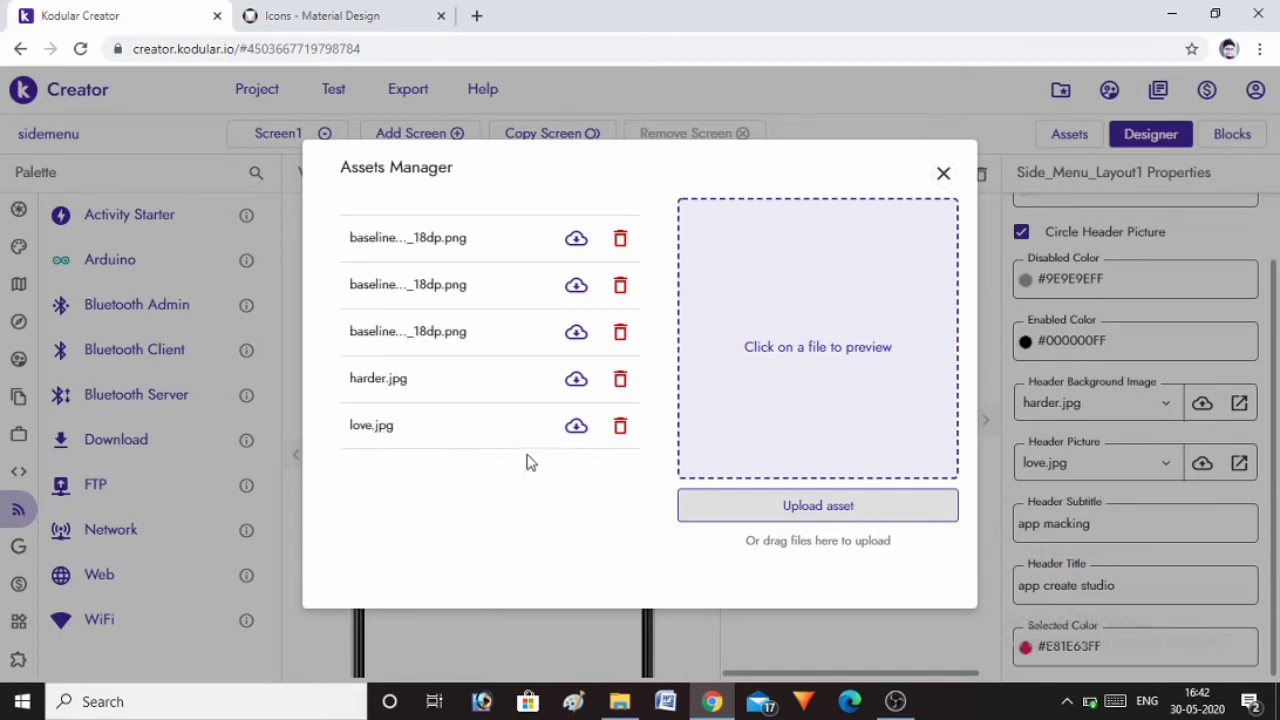
click(941, 174)
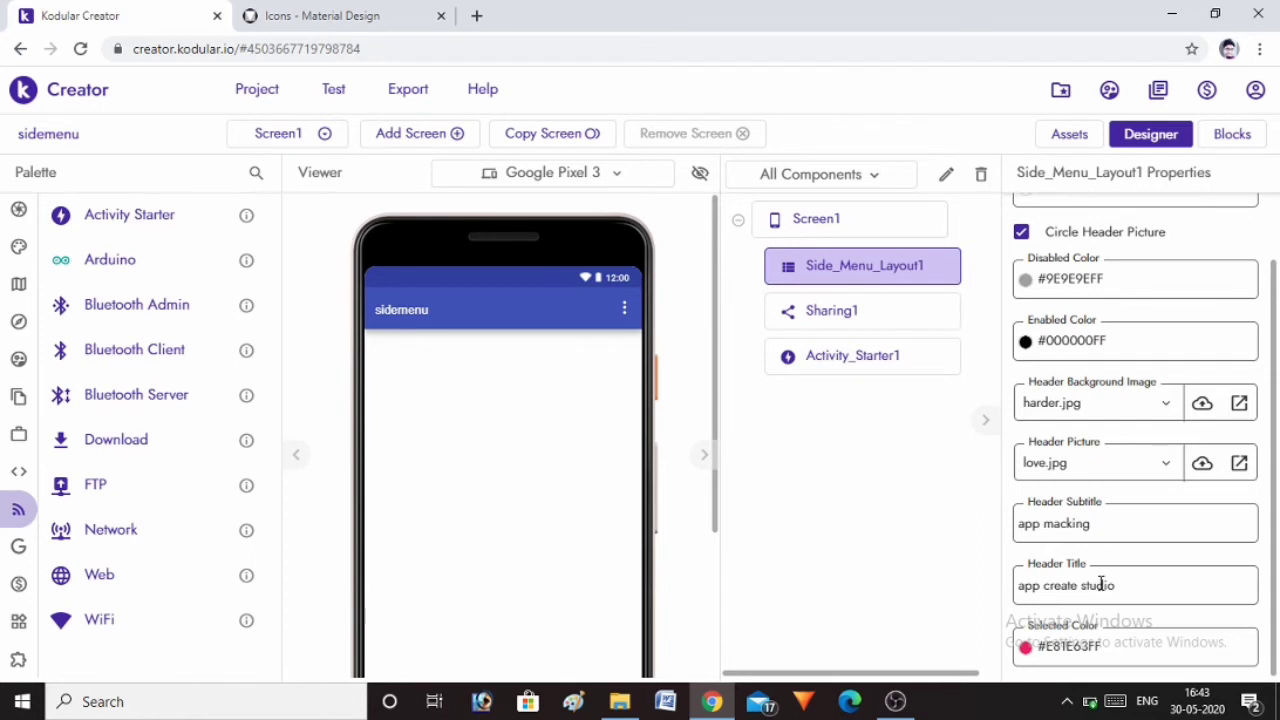
Step: In the Blocks editor, add and then delete a duplicate Screen1 Initialize block
click(1238, 135)
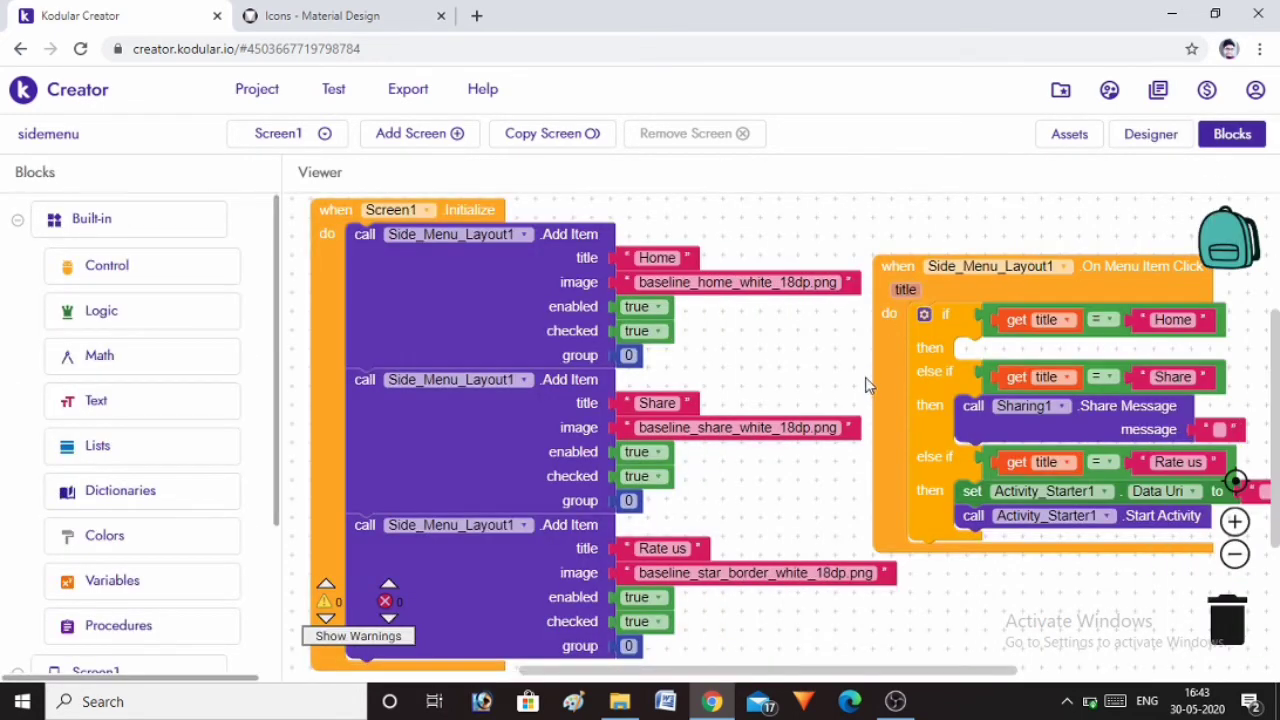
scroll(865, 378, up, 1)
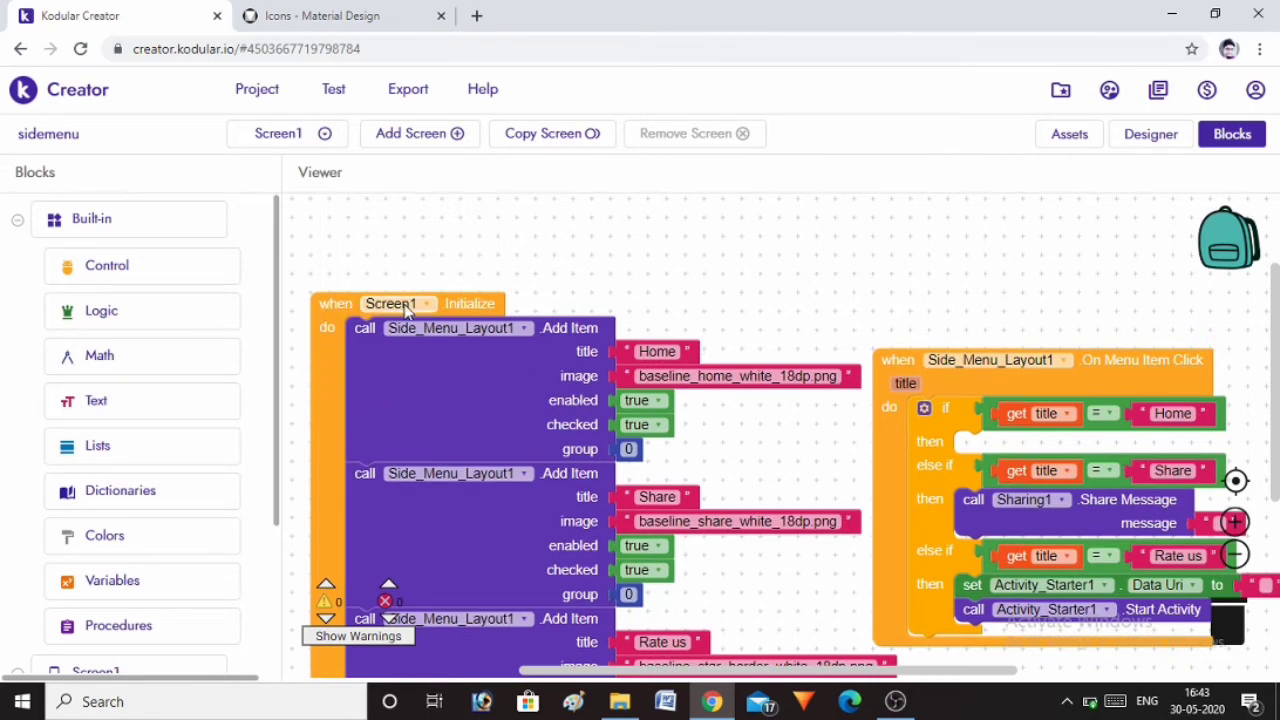
scroll(166, 386, down, 2)
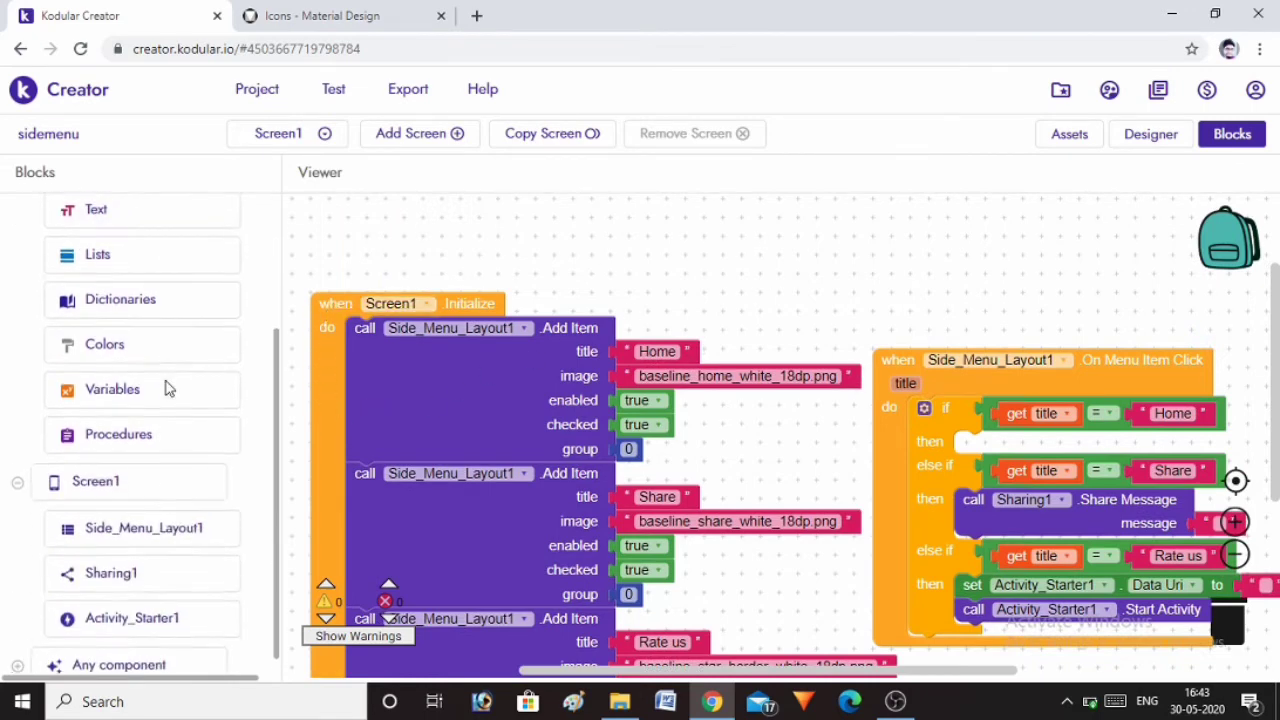
click(155, 462)
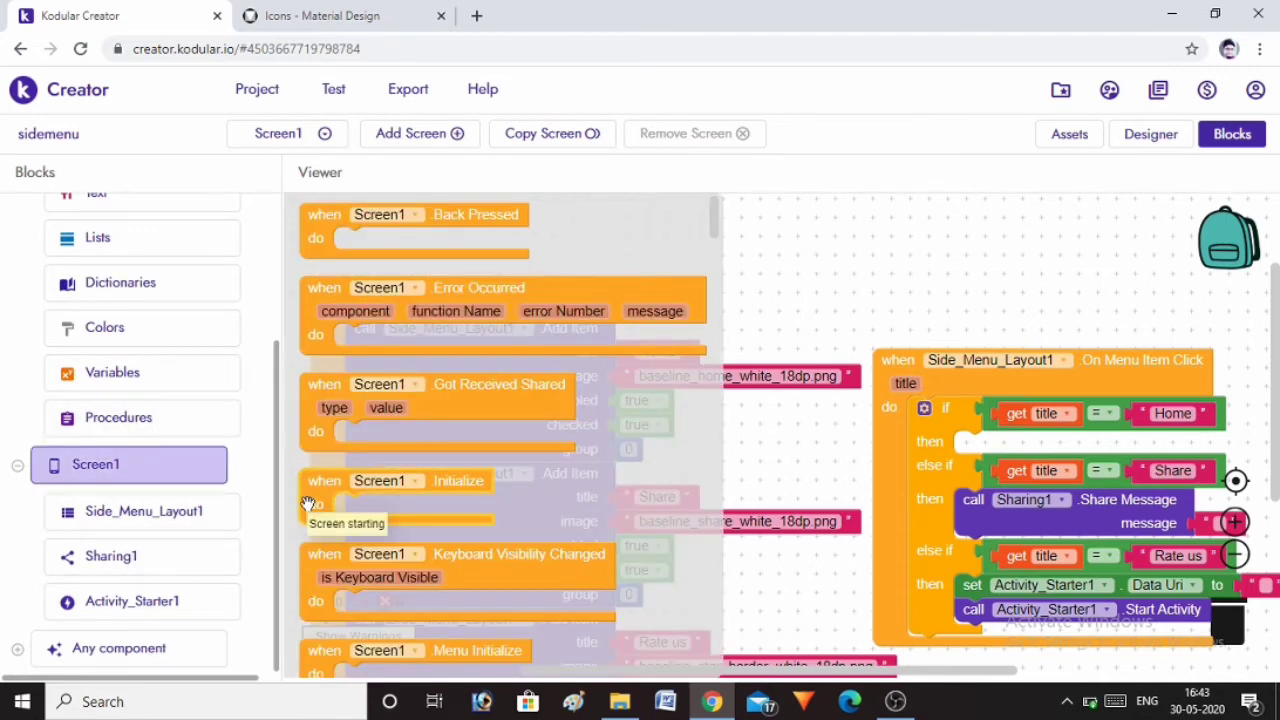
drag(309, 503, 668, 260)
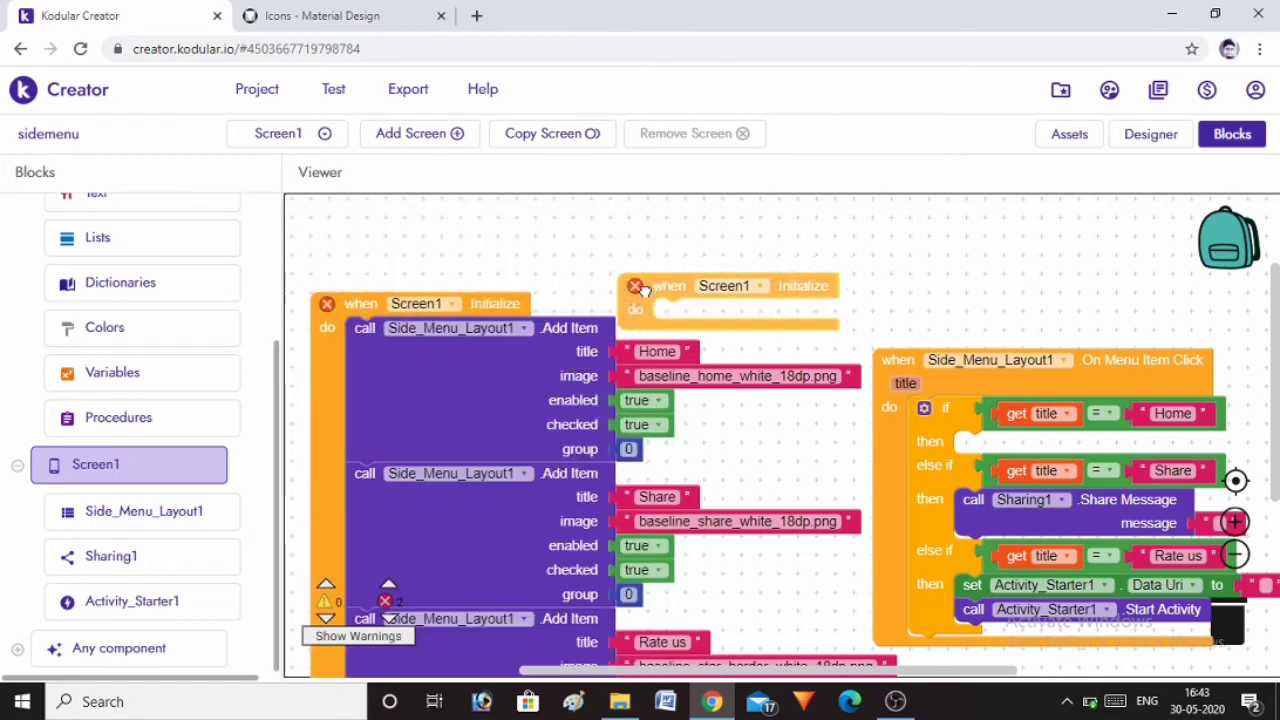
right_click(679, 246)
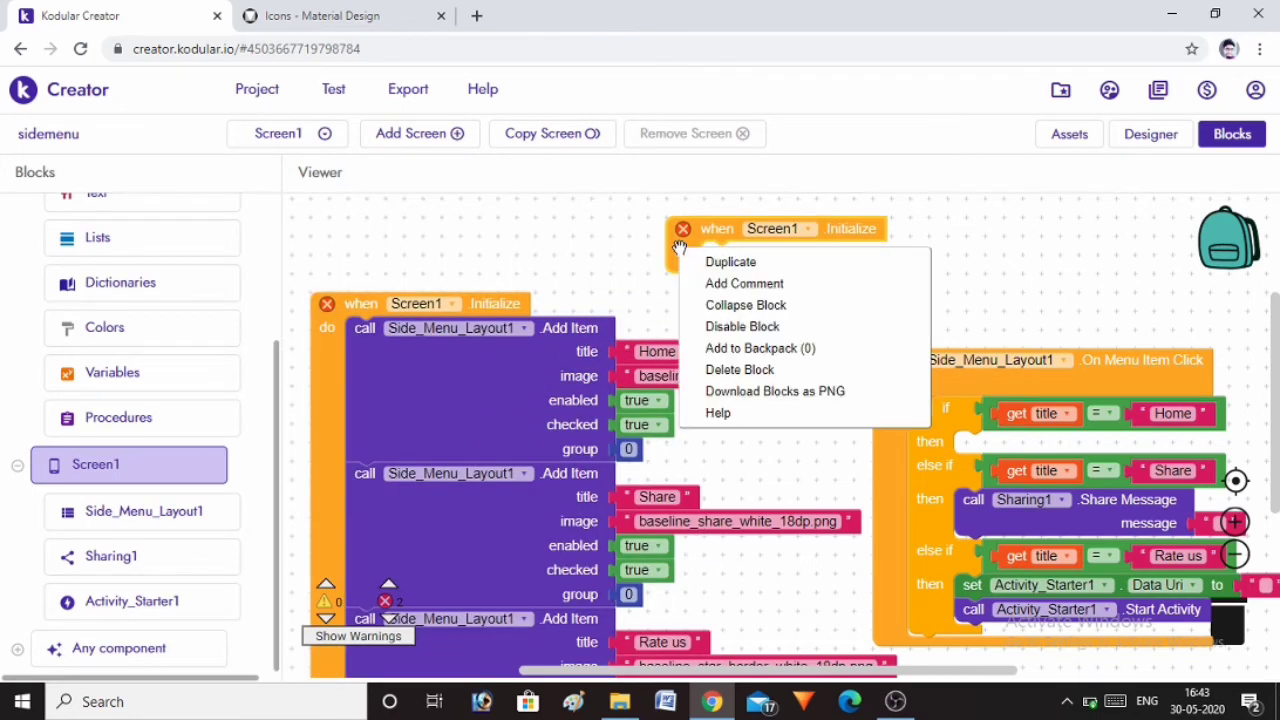
click(708, 370)
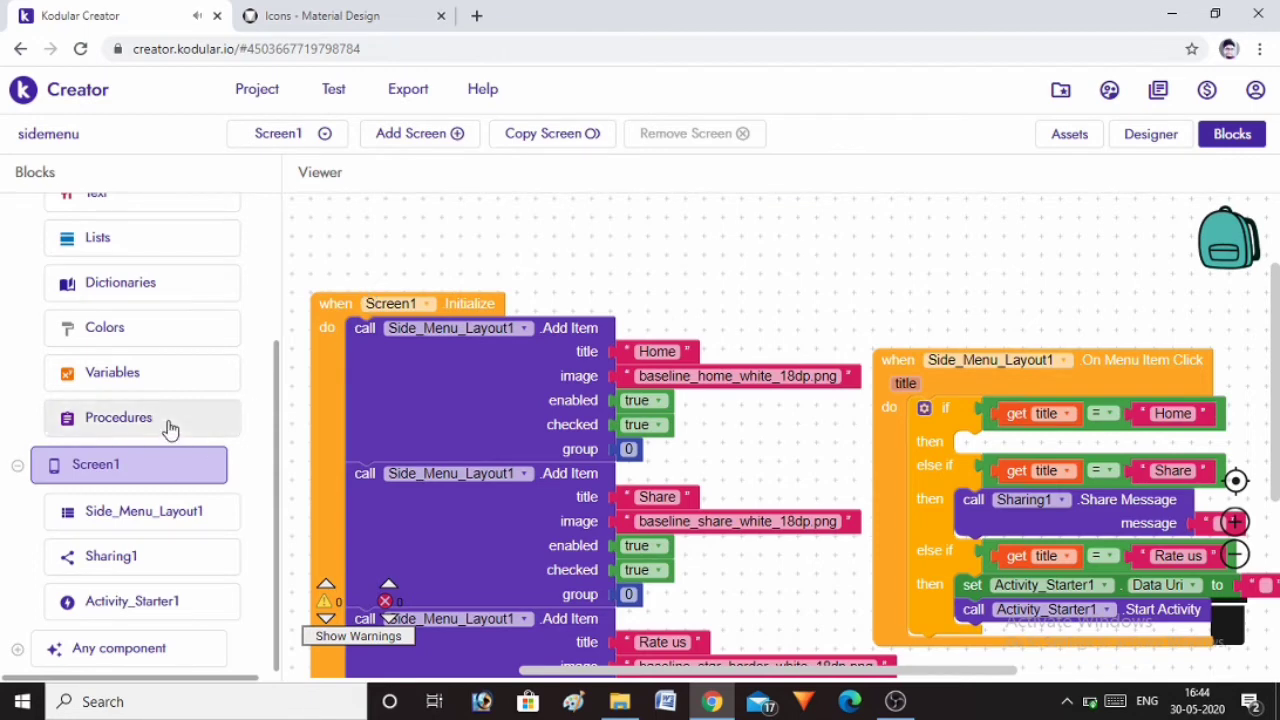
Step: Inspect Side_Menu_Layout1's Add Item block, then close its drawer
click(123, 513)
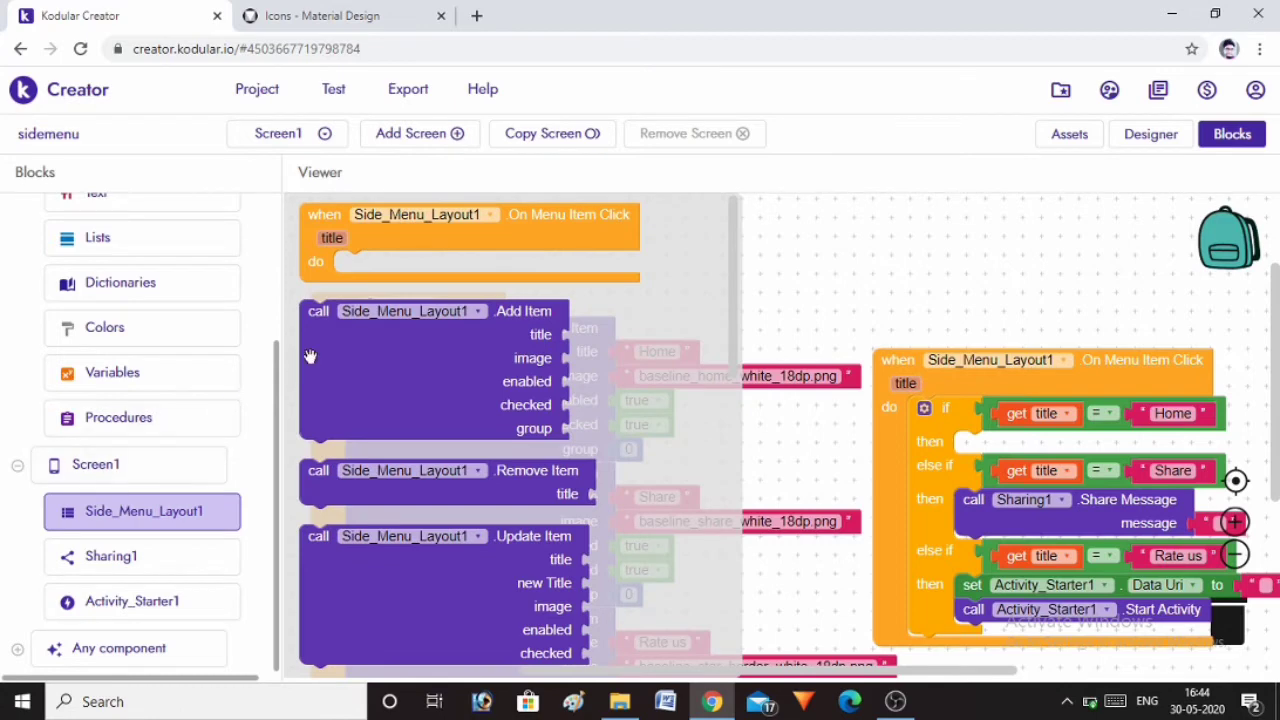
click(312, 354)
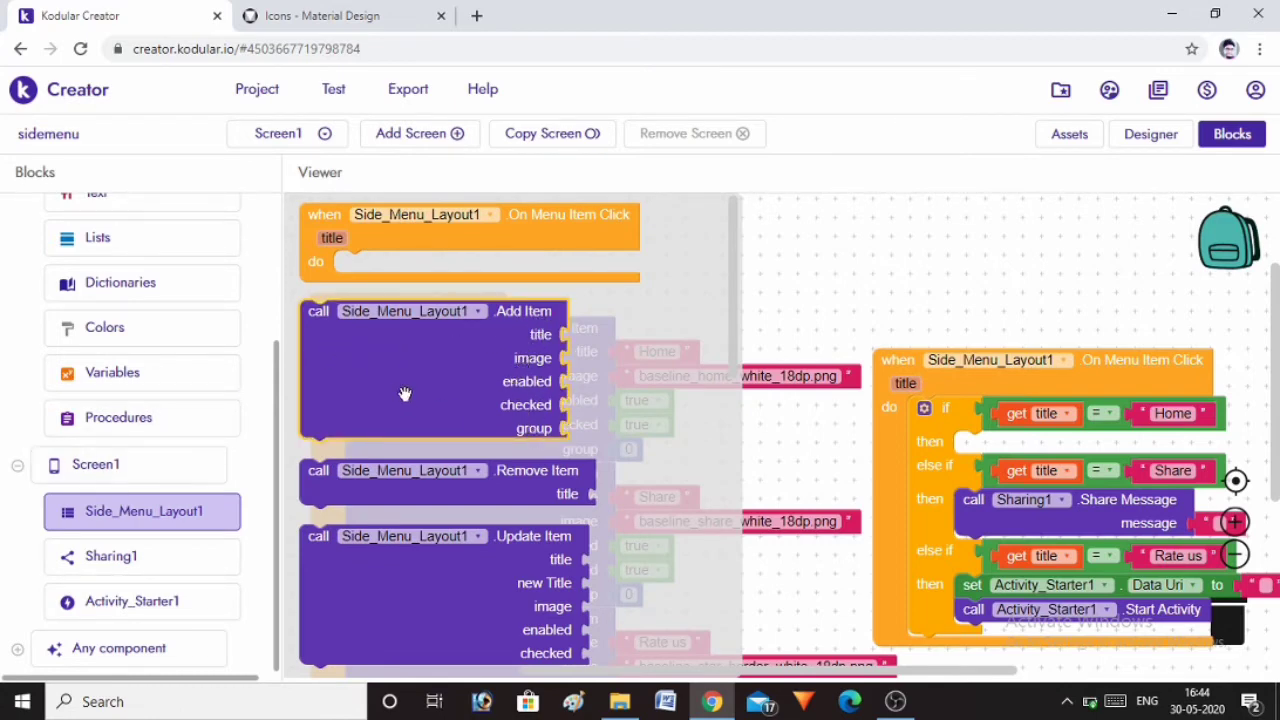
click(873, 248)
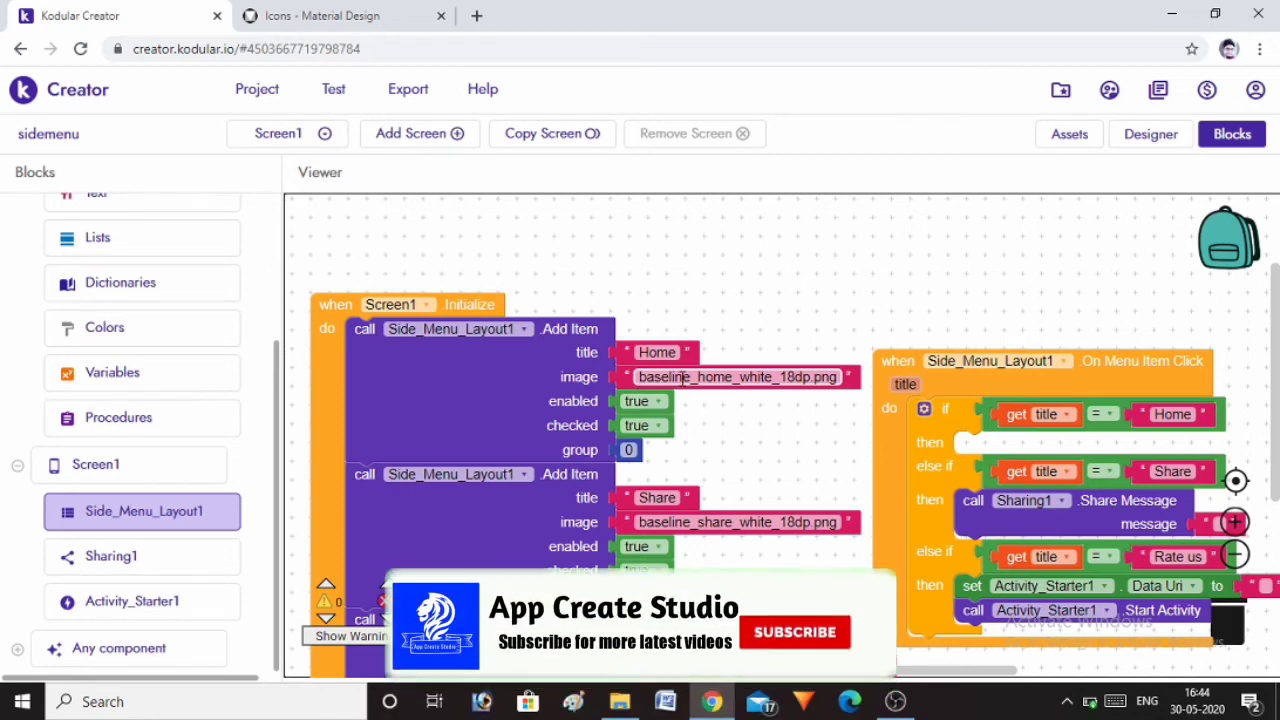
click(1060, 138)
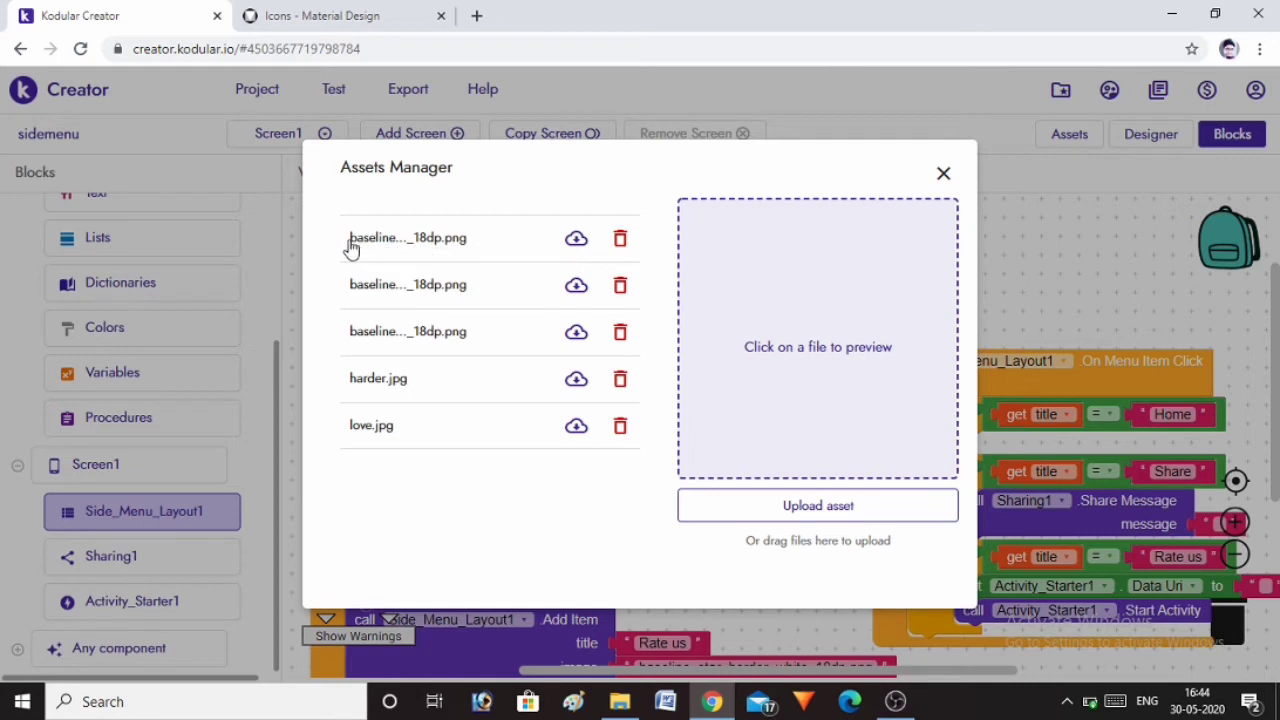
drag(348, 247, 475, 265)
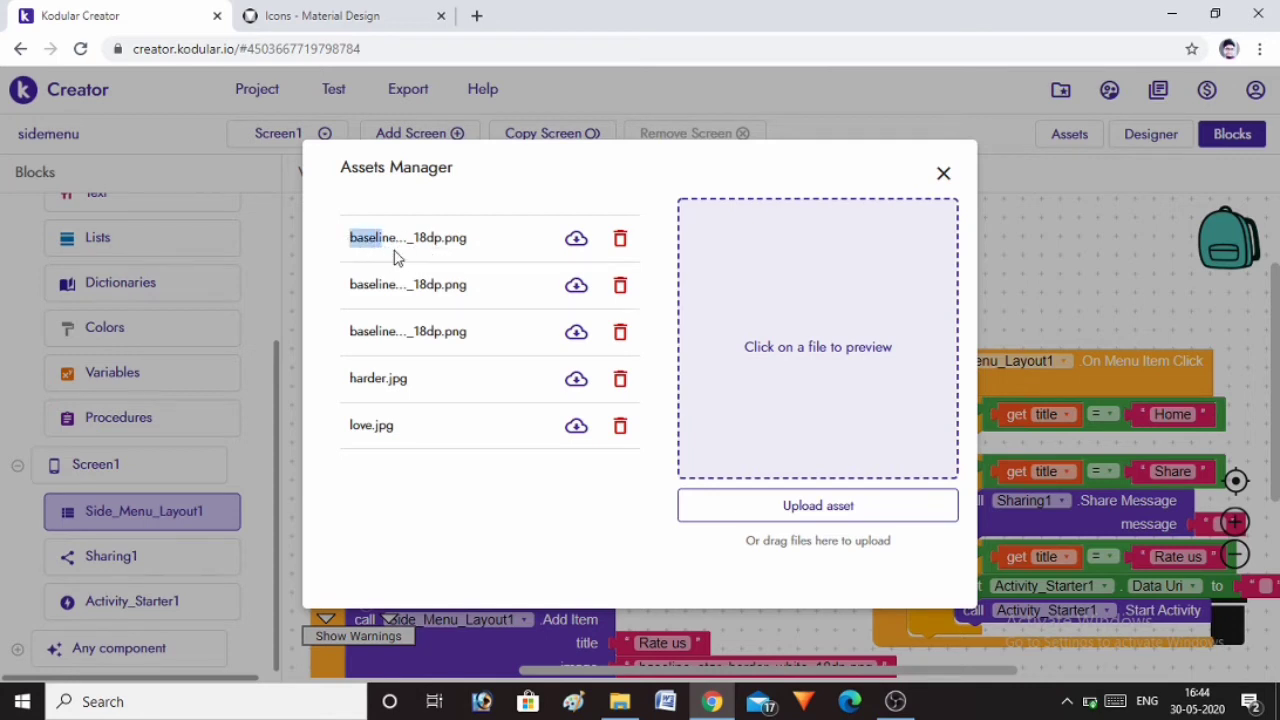
right_click(460, 248)
click(478, 257)
click(943, 173)
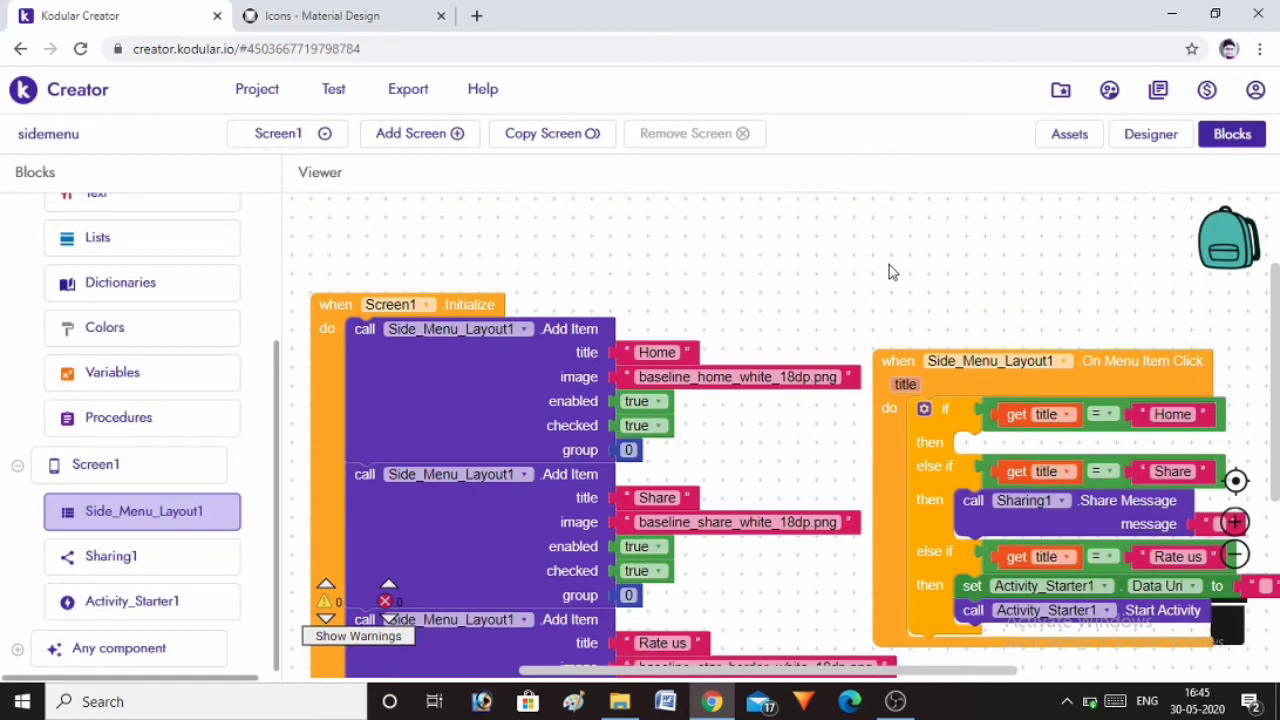
right_click(728, 377)
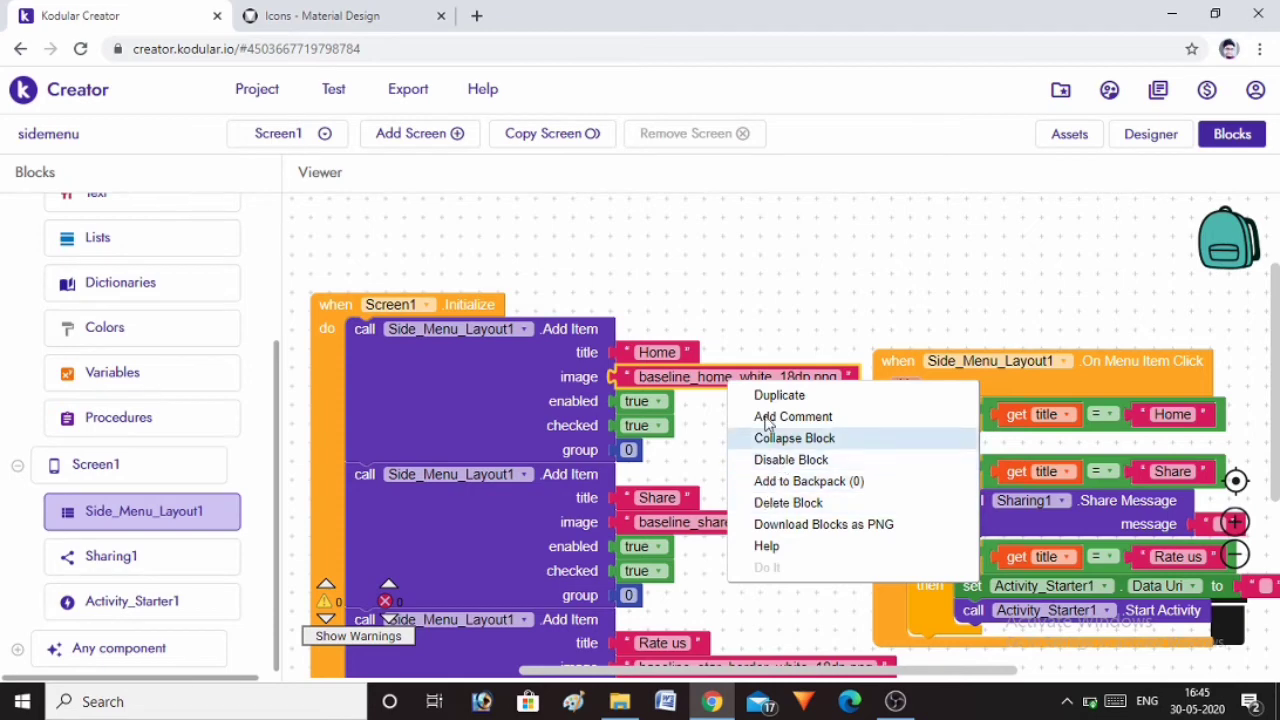
click(710, 377)
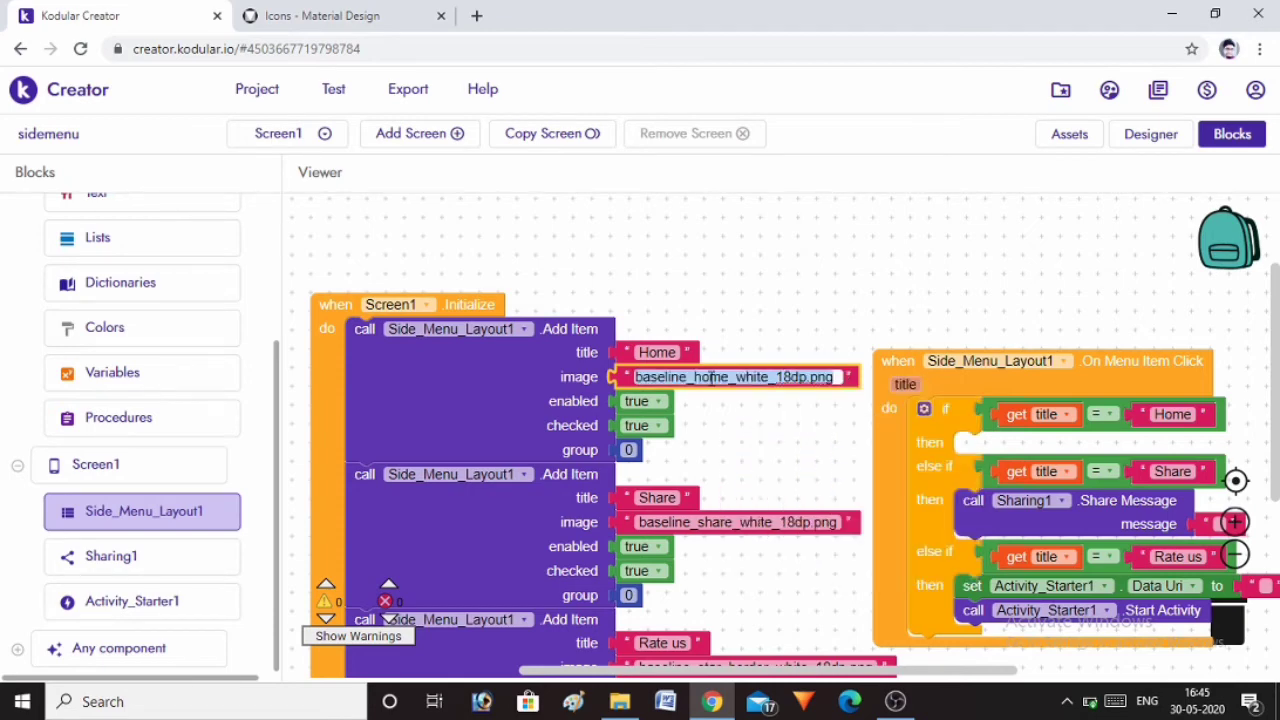
click(733, 425)
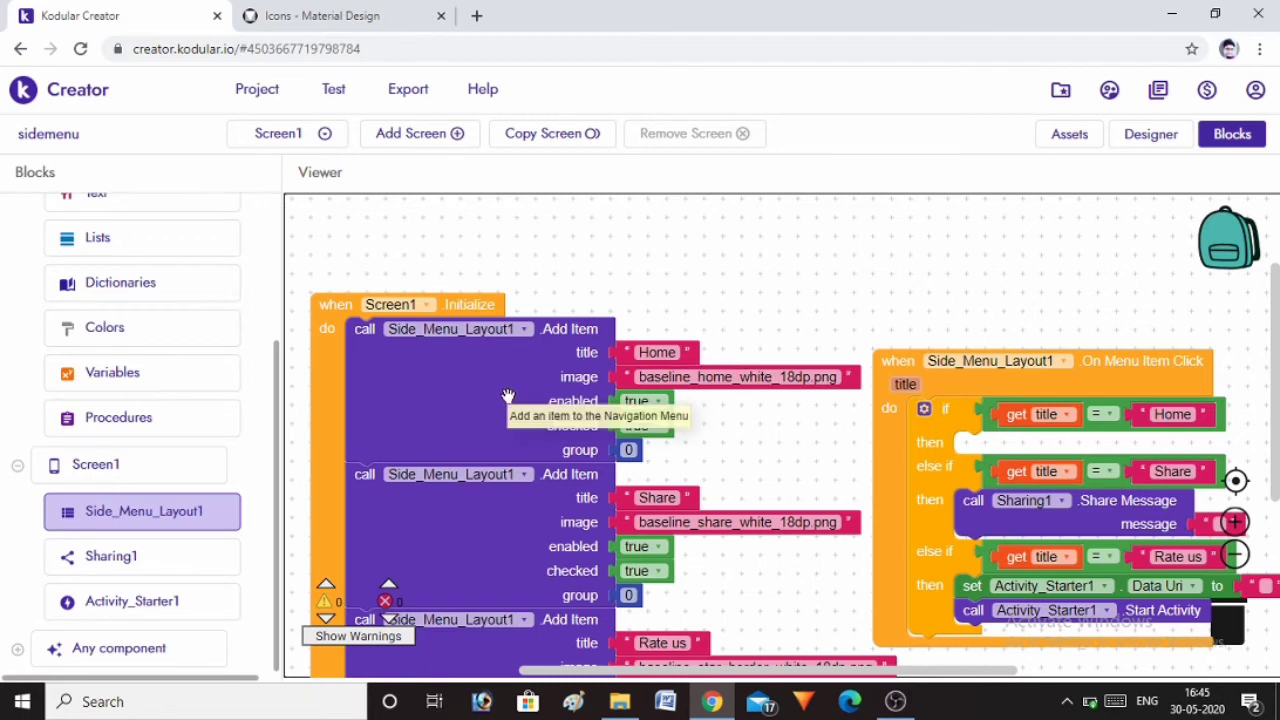
scroll(508, 396, down, 1)
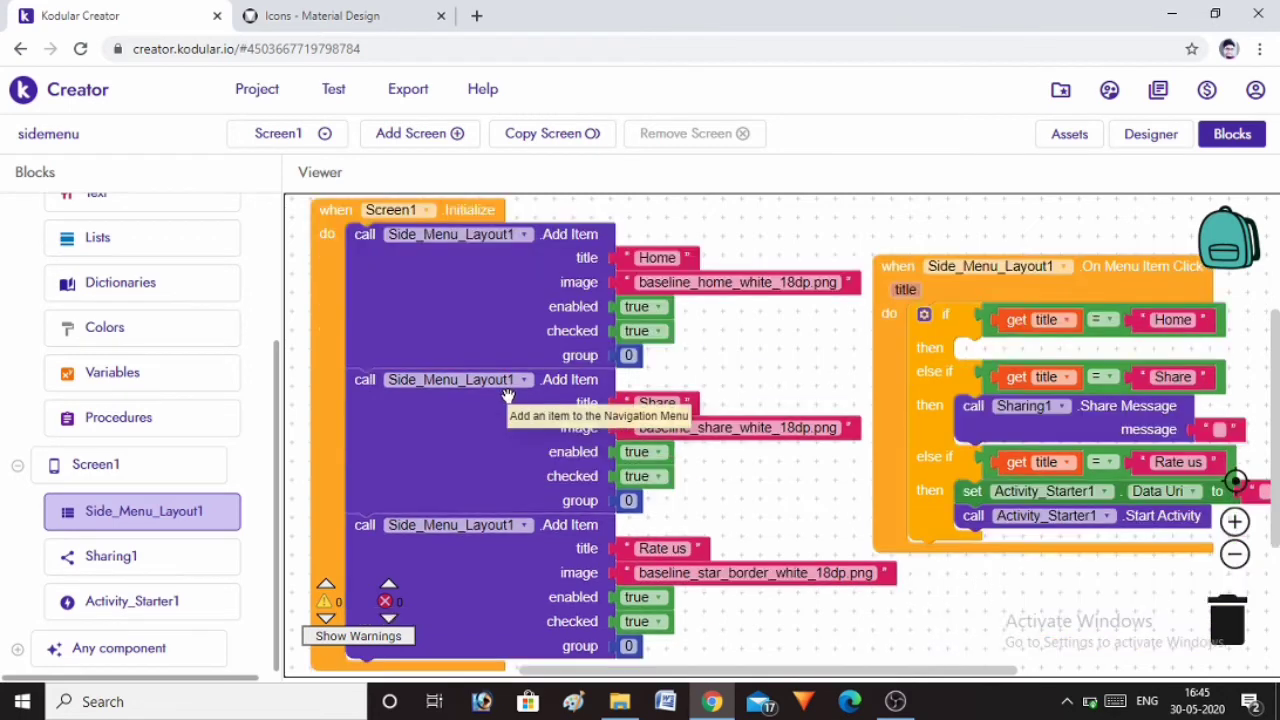
right_click(440, 313)
click(462, 316)
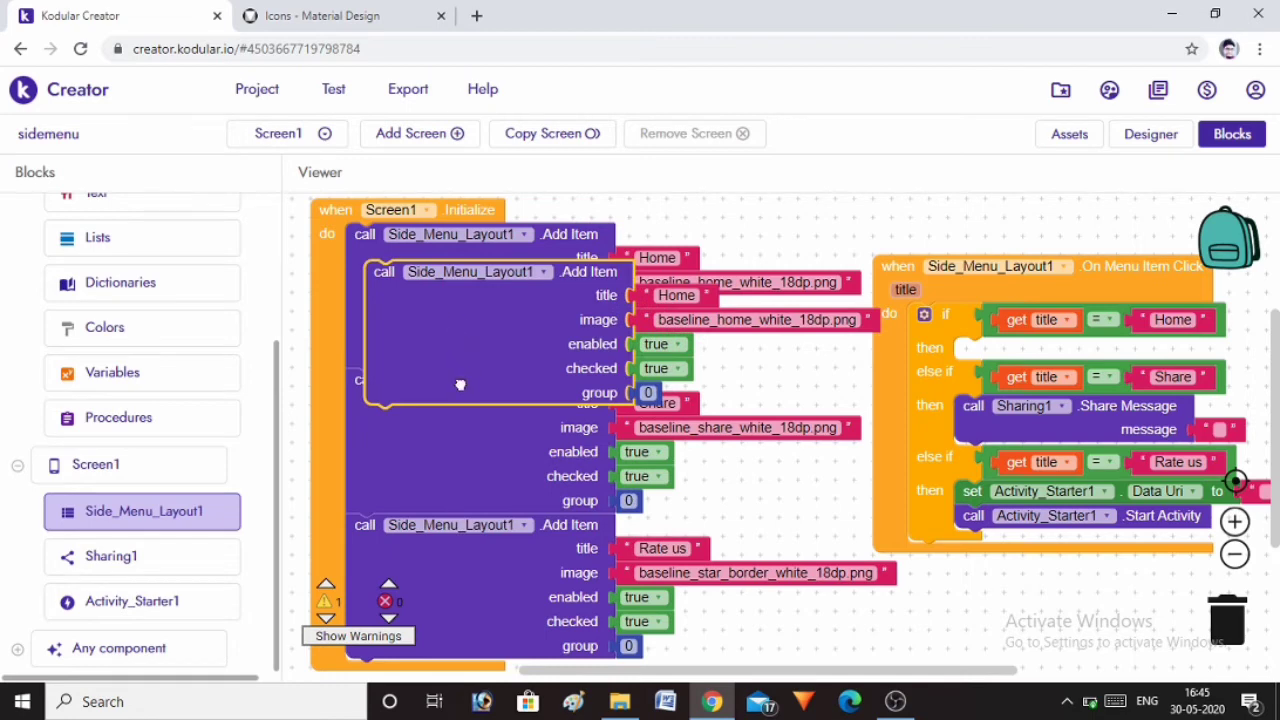
drag(460, 385, 437, 437)
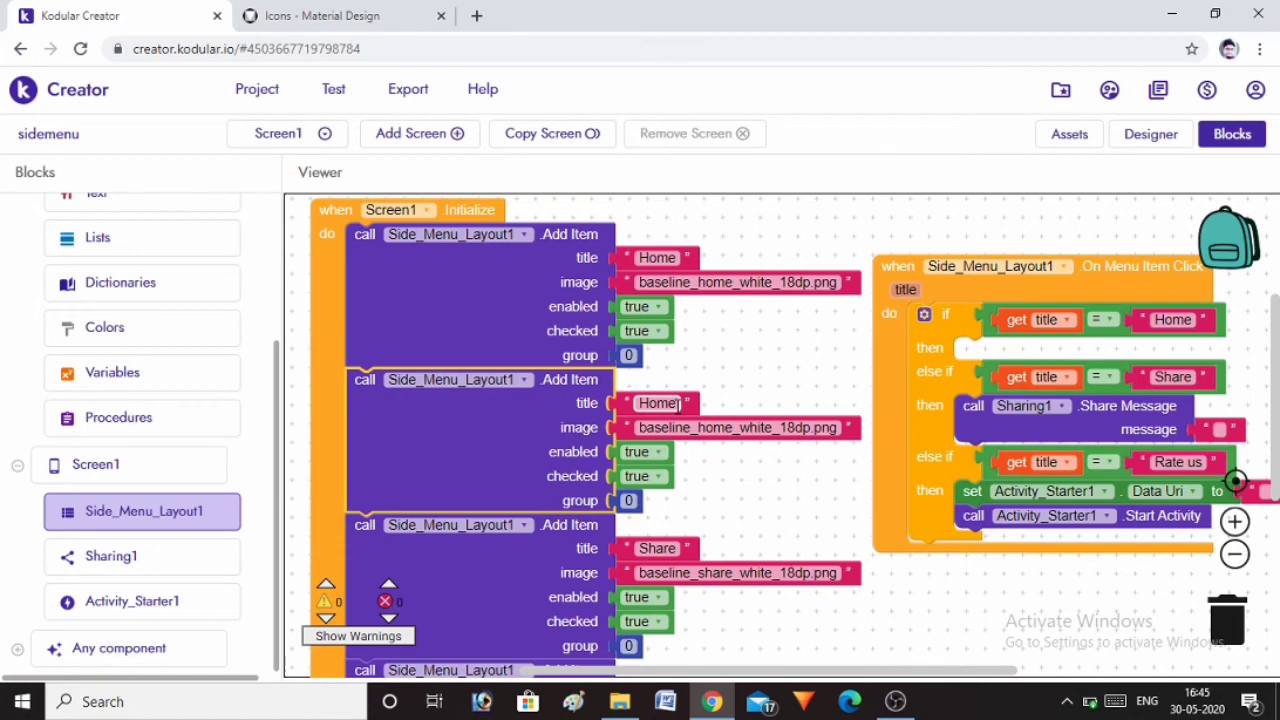
click(1066, 136)
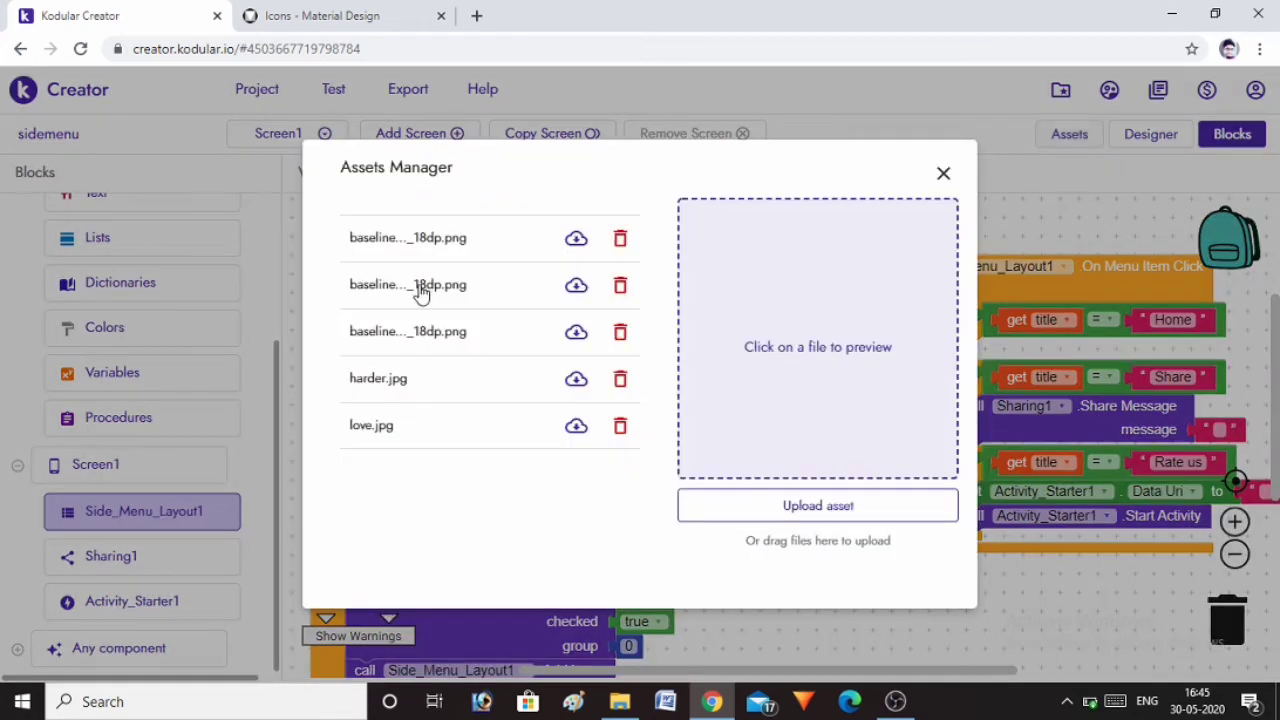
click(389, 302)
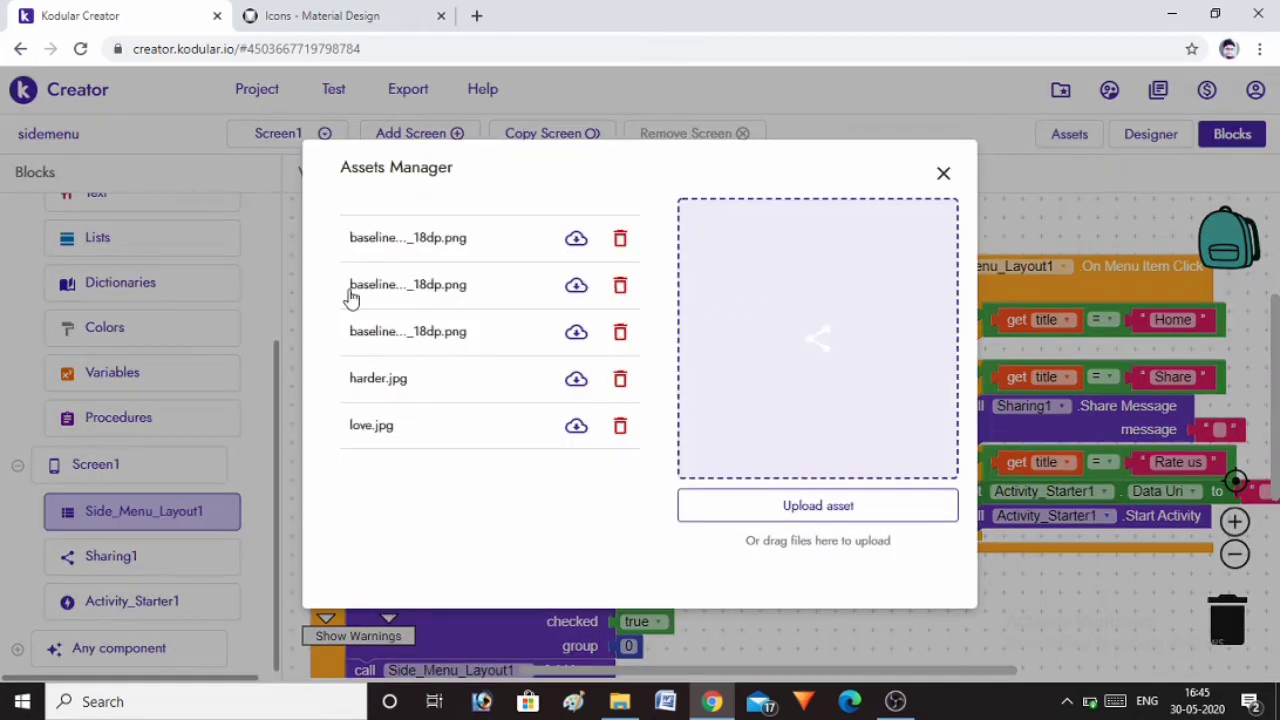
drag(349, 286, 466, 292)
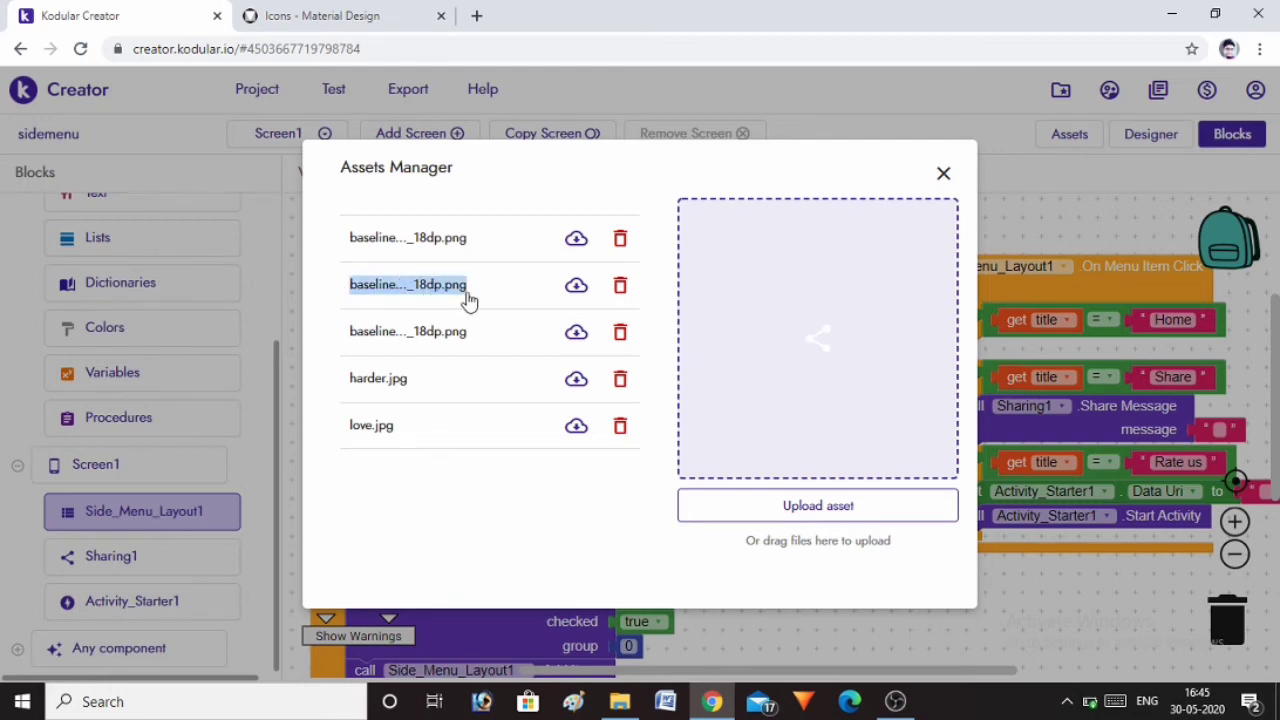
right_click(465, 292)
click(482, 303)
click(943, 173)
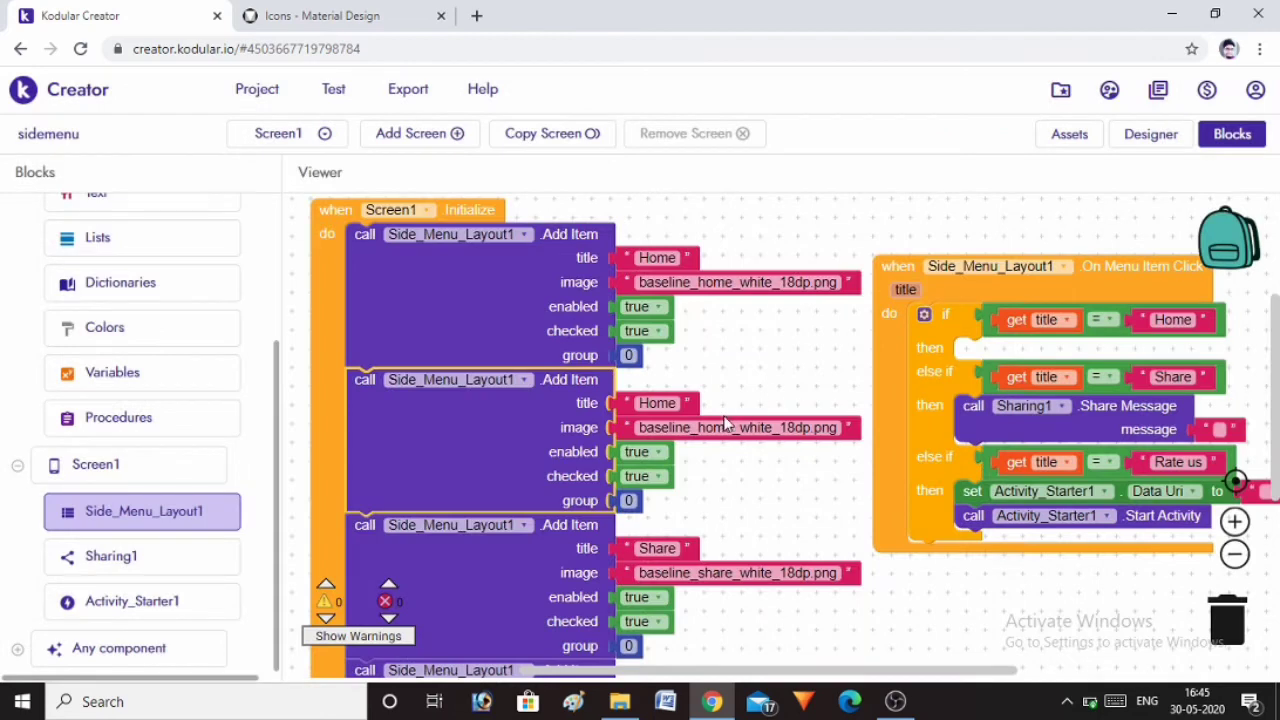
click(643, 435)
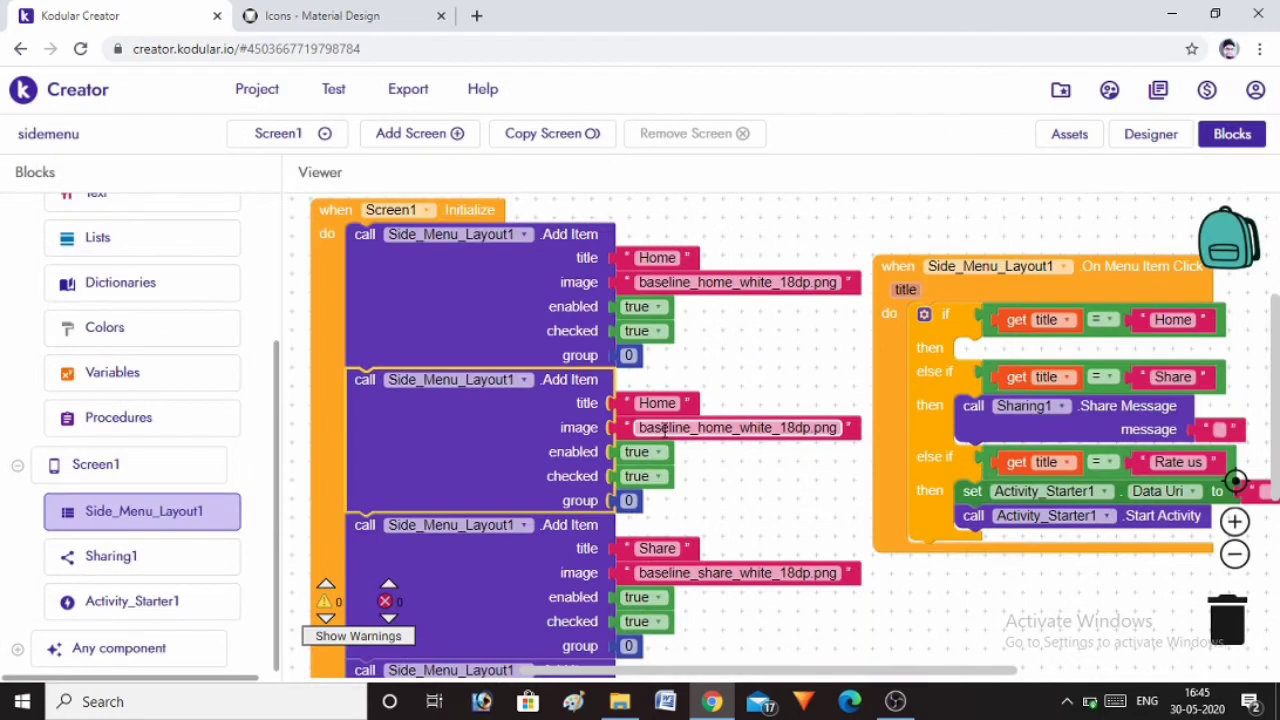
right_click(446, 445)
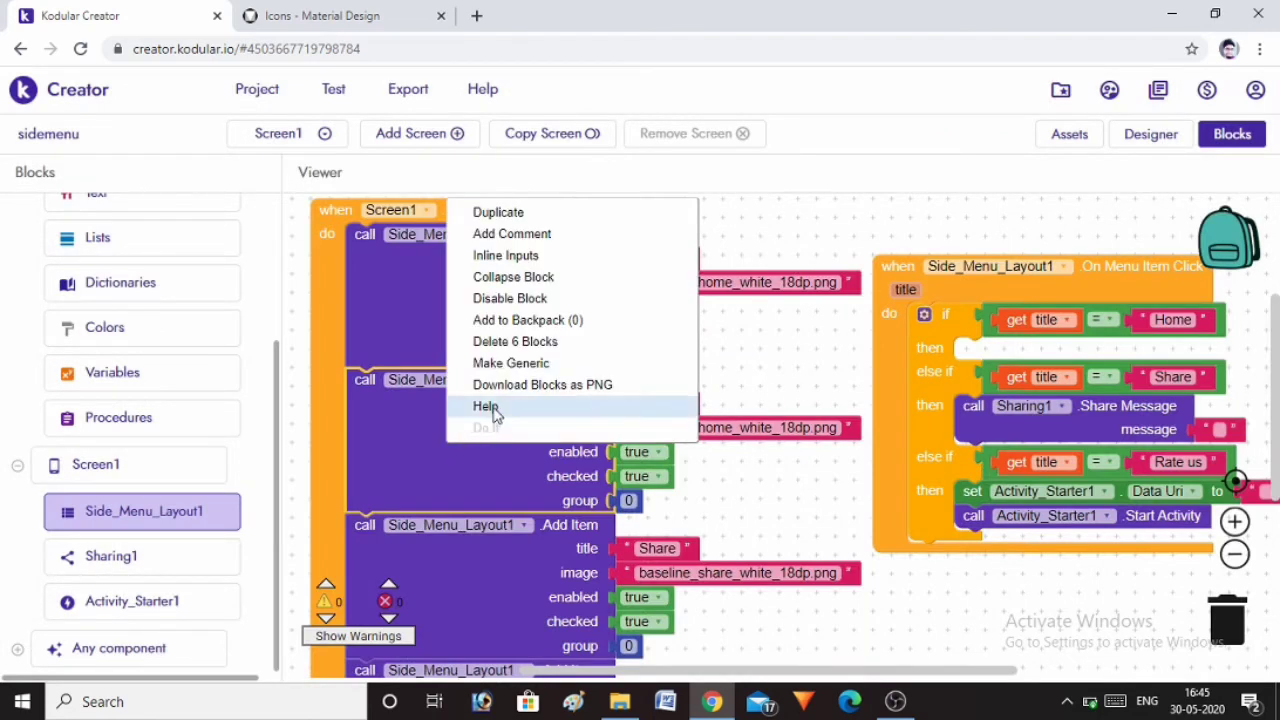
click(495, 342)
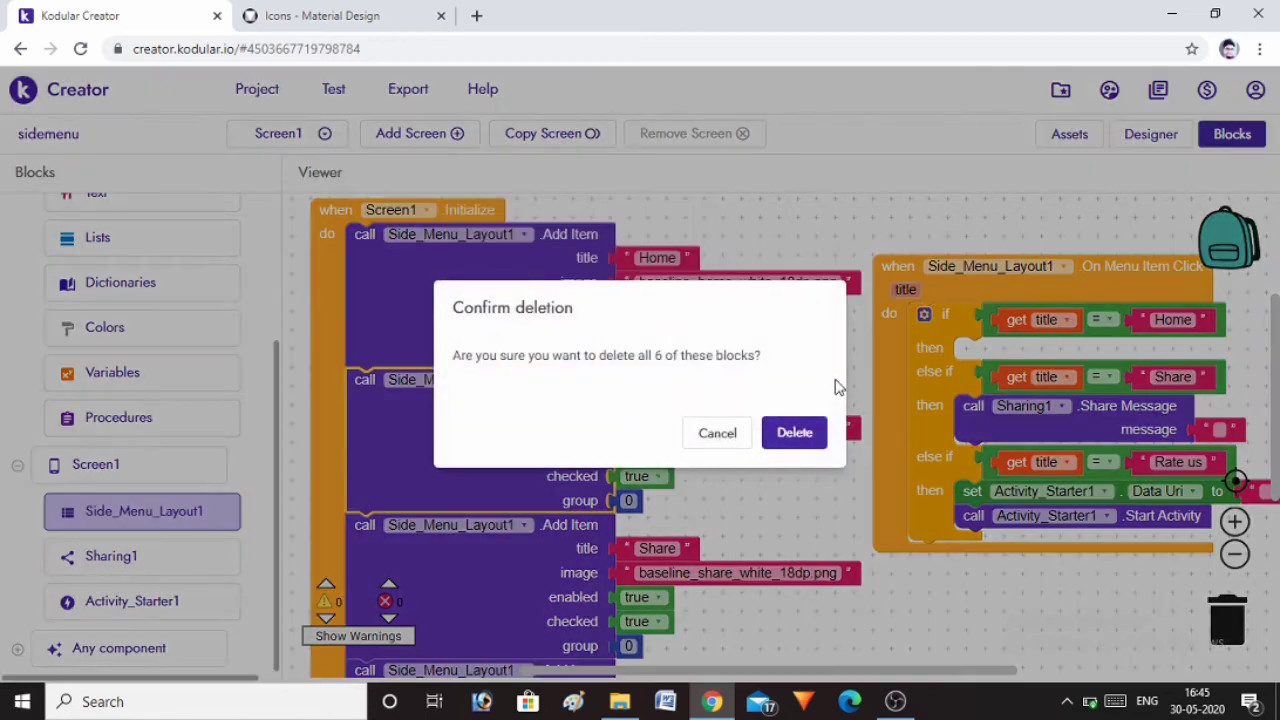
click(794, 440)
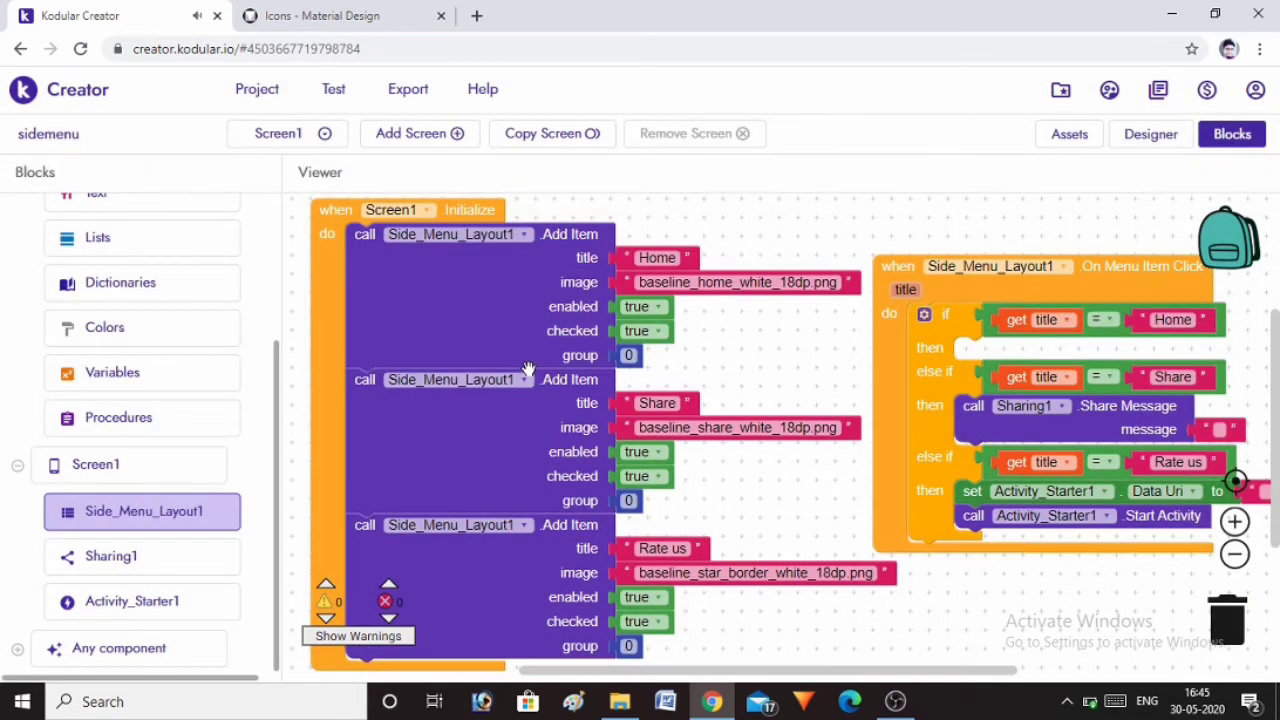
scroll(528, 369, down, 1)
scroll(528, 369, down, 1)
scroll(528, 369, up, 1)
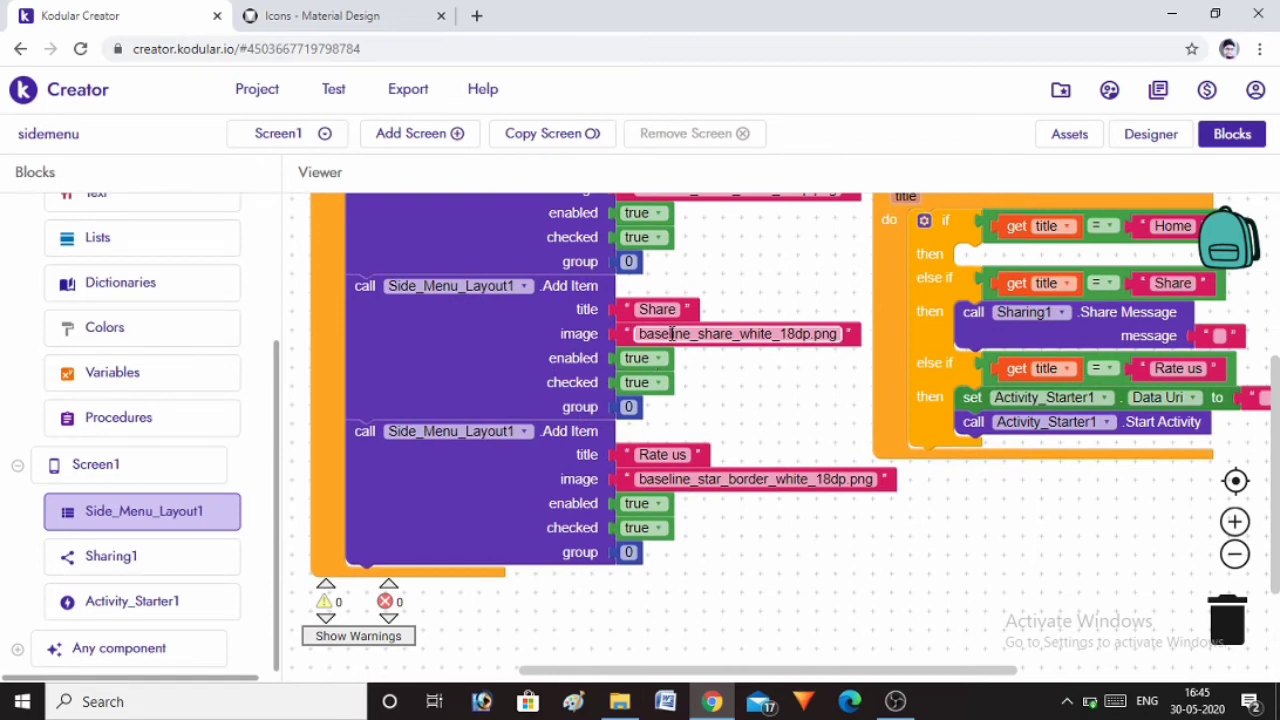
scroll(670, 334, up, 1)
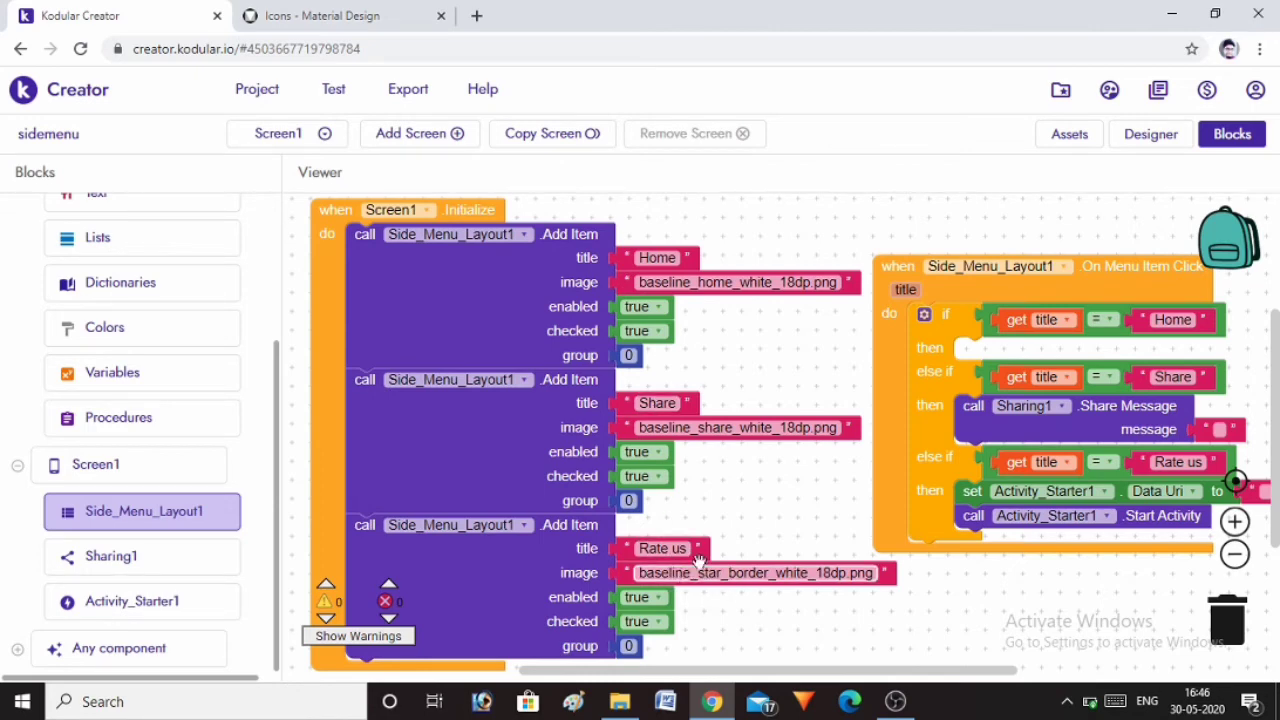
click(118, 516)
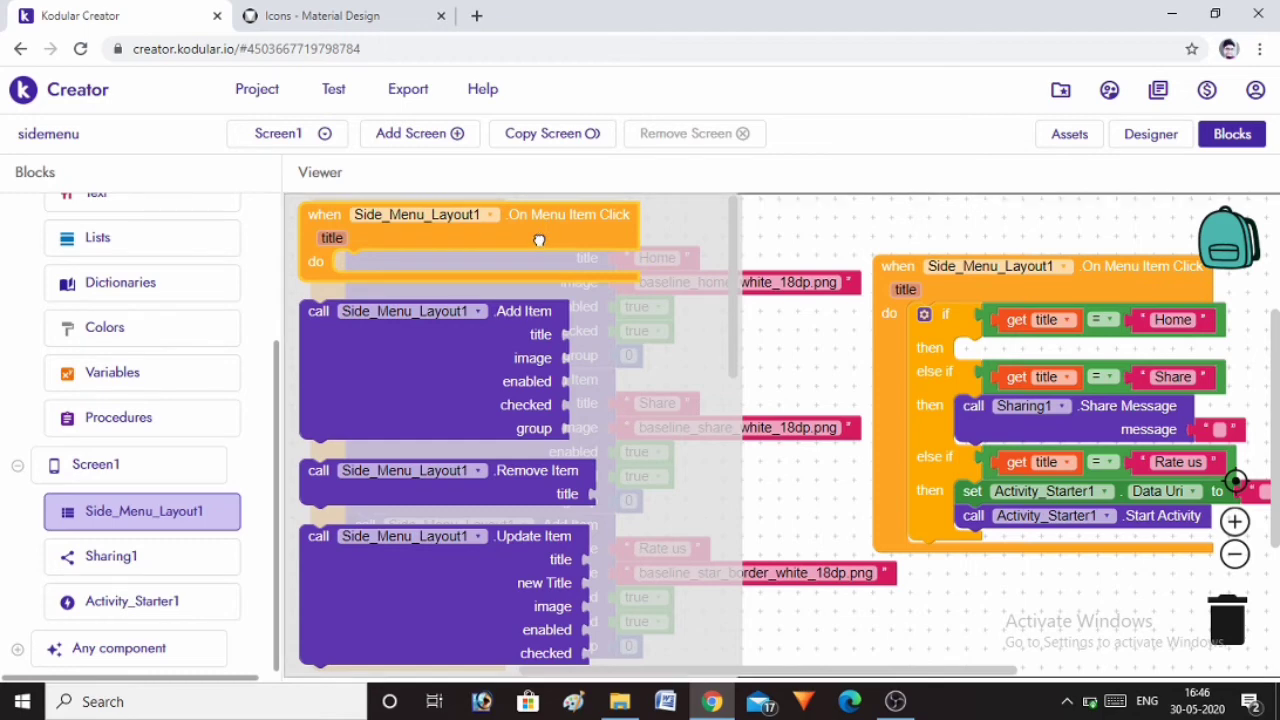
drag(539, 241, 831, 217)
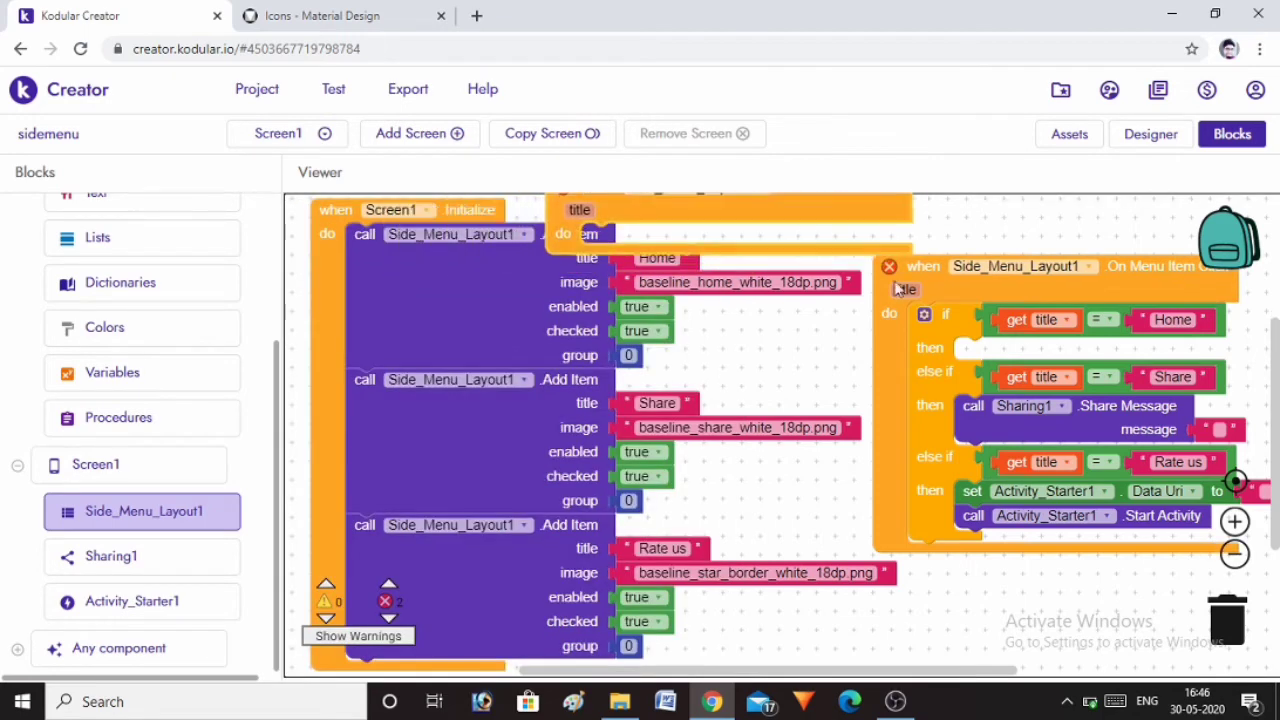
right_click(688, 222)
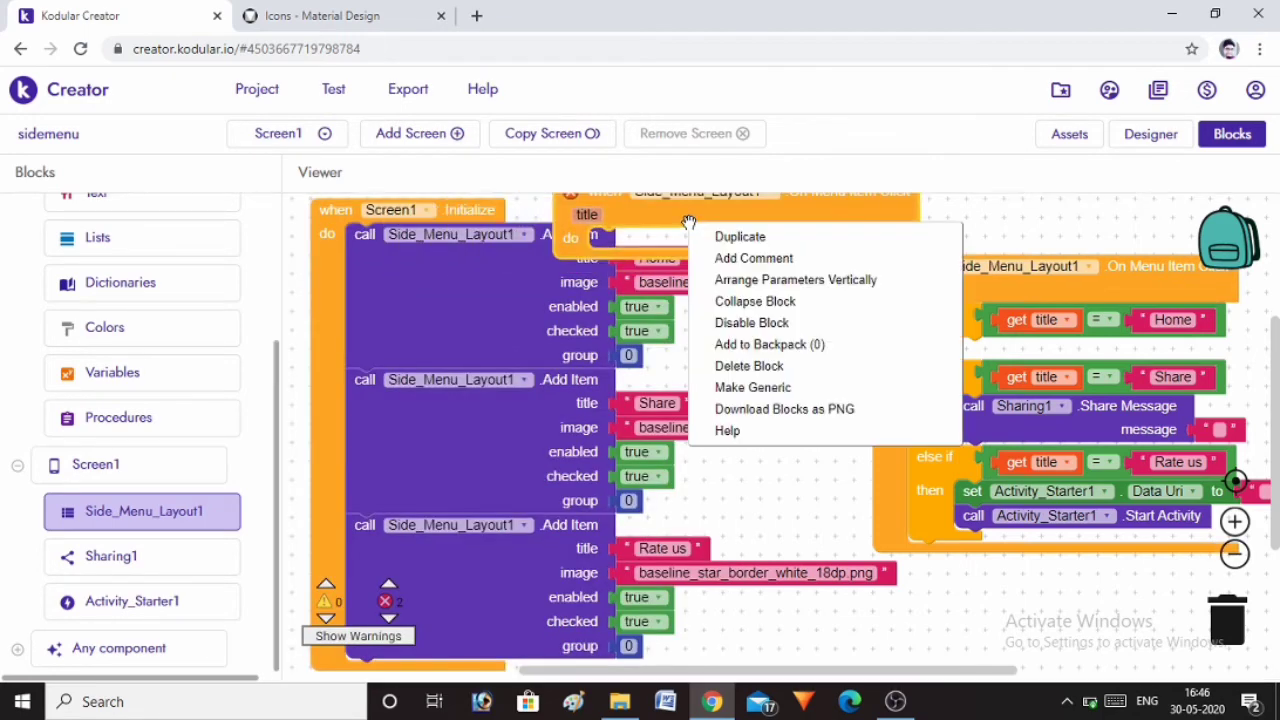
click(749, 366)
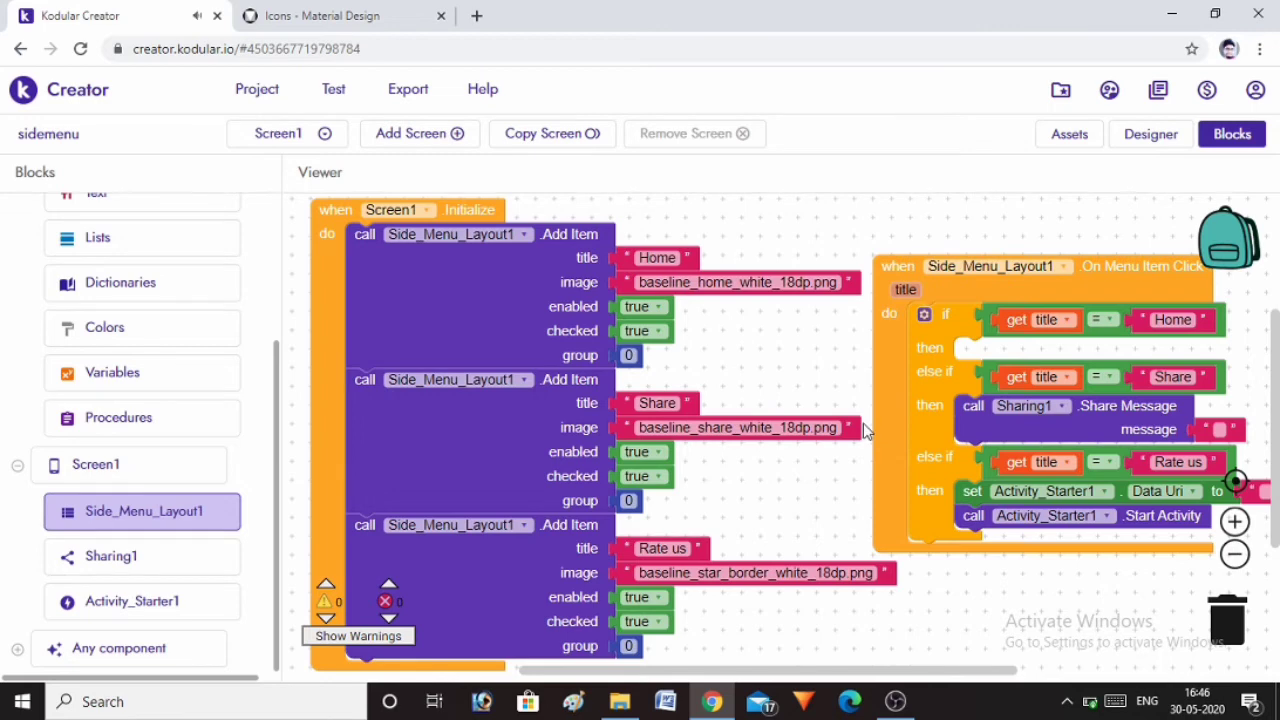
scroll(100, 290, up, 2)
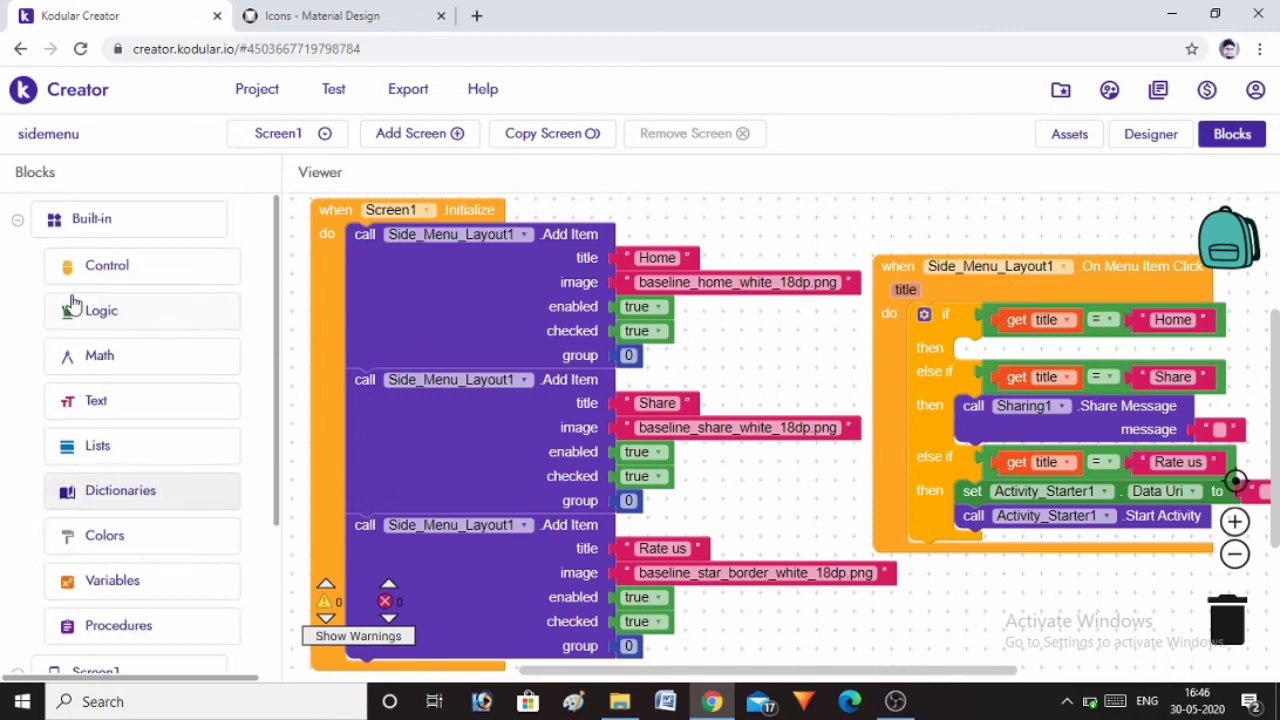
Step: Place an if block above the click handler with a Logic = comparison as its condition
click(98, 274)
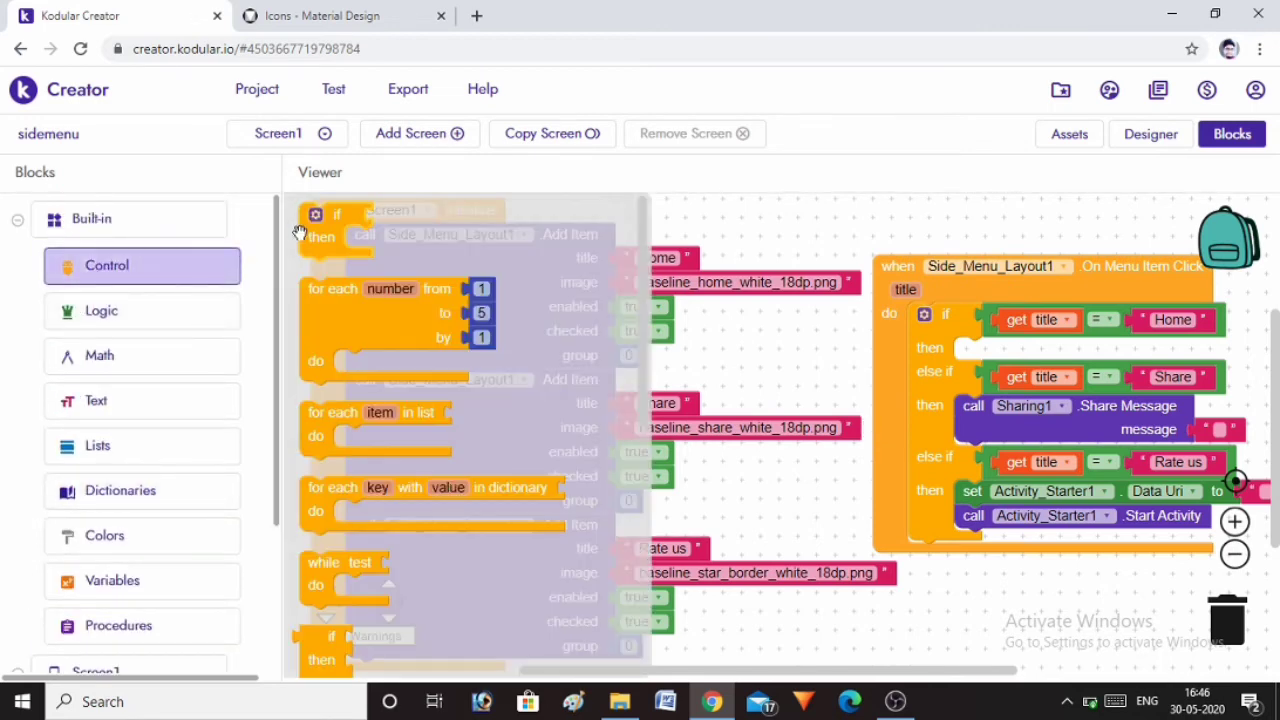
mouse_move(336, 249)
mouse_down()
mouse_move(815, 285)
mouse_move(785, 238)
mouse_up()
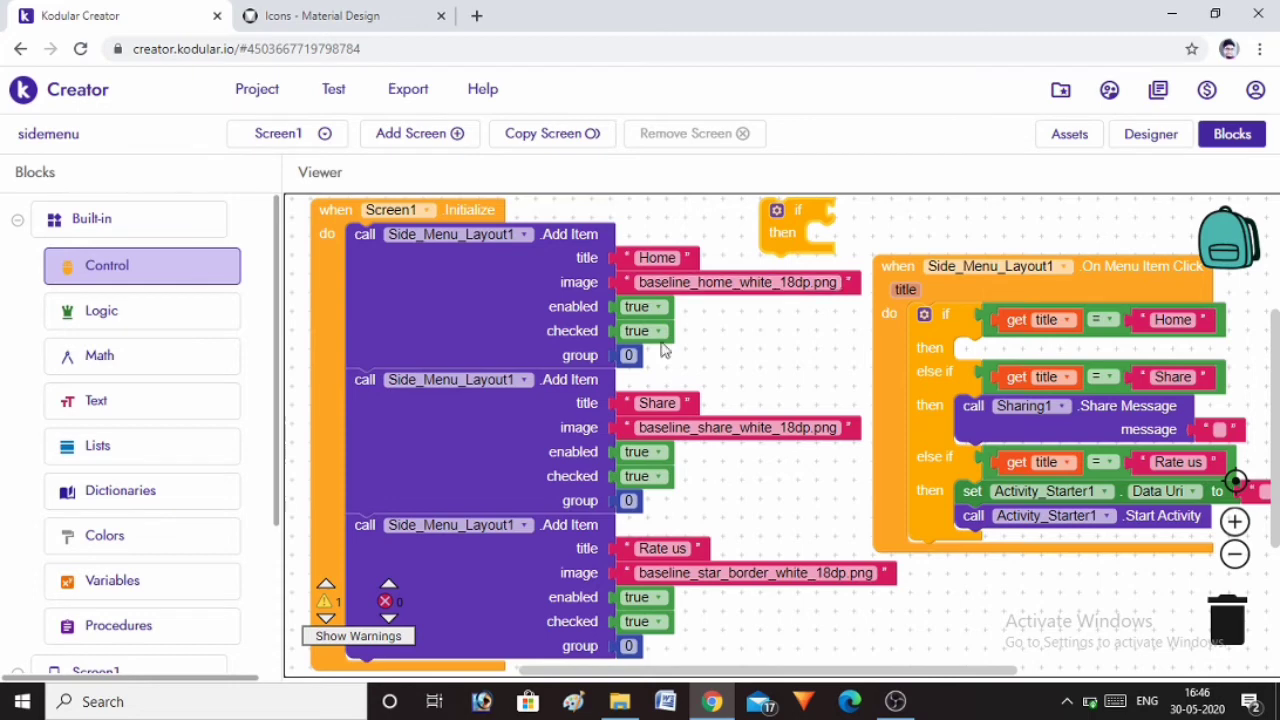
click(107, 326)
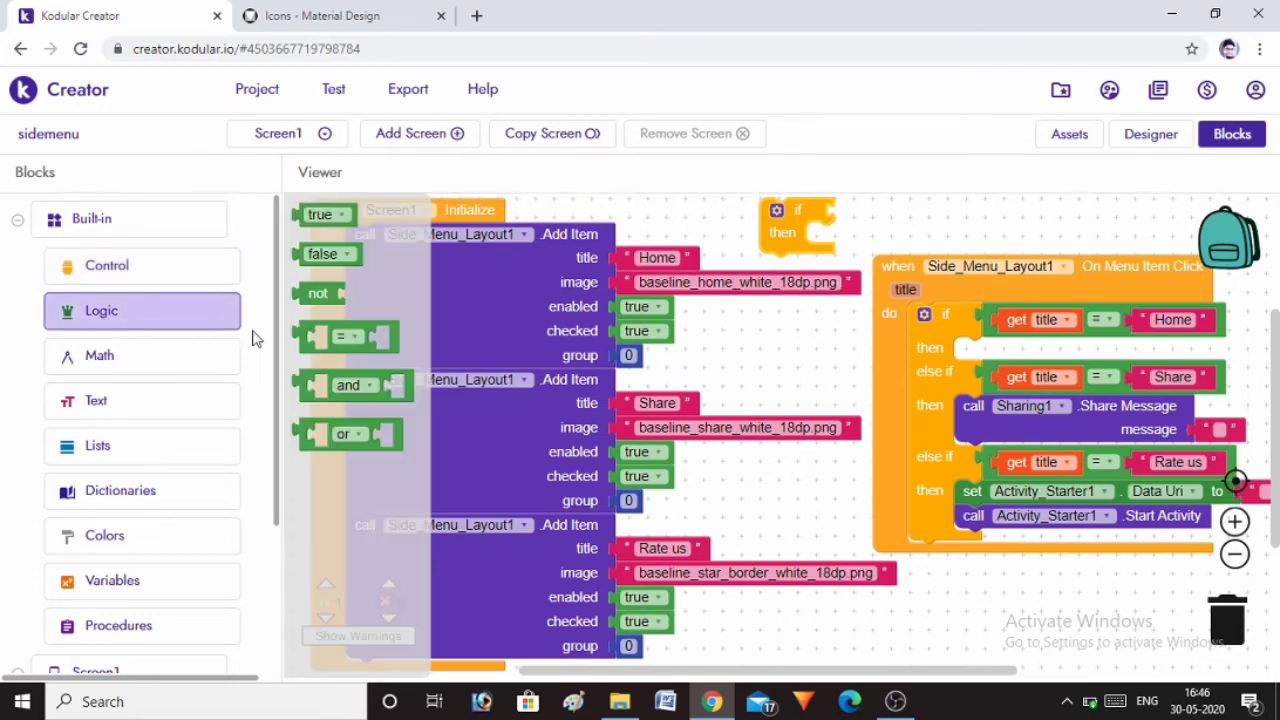
click(298, 338)
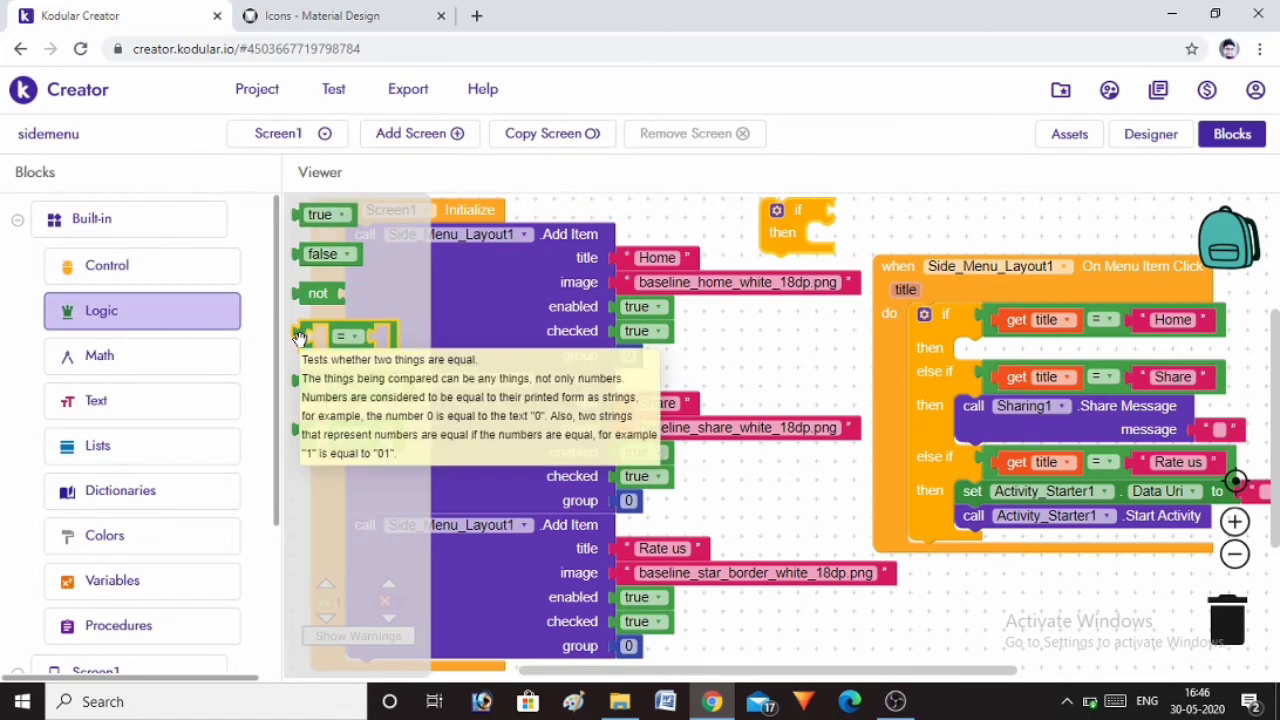
mouse_move(298, 338)
mouse_down()
mouse_move(837, 229)
mouse_move(836, 216)
mouse_up()
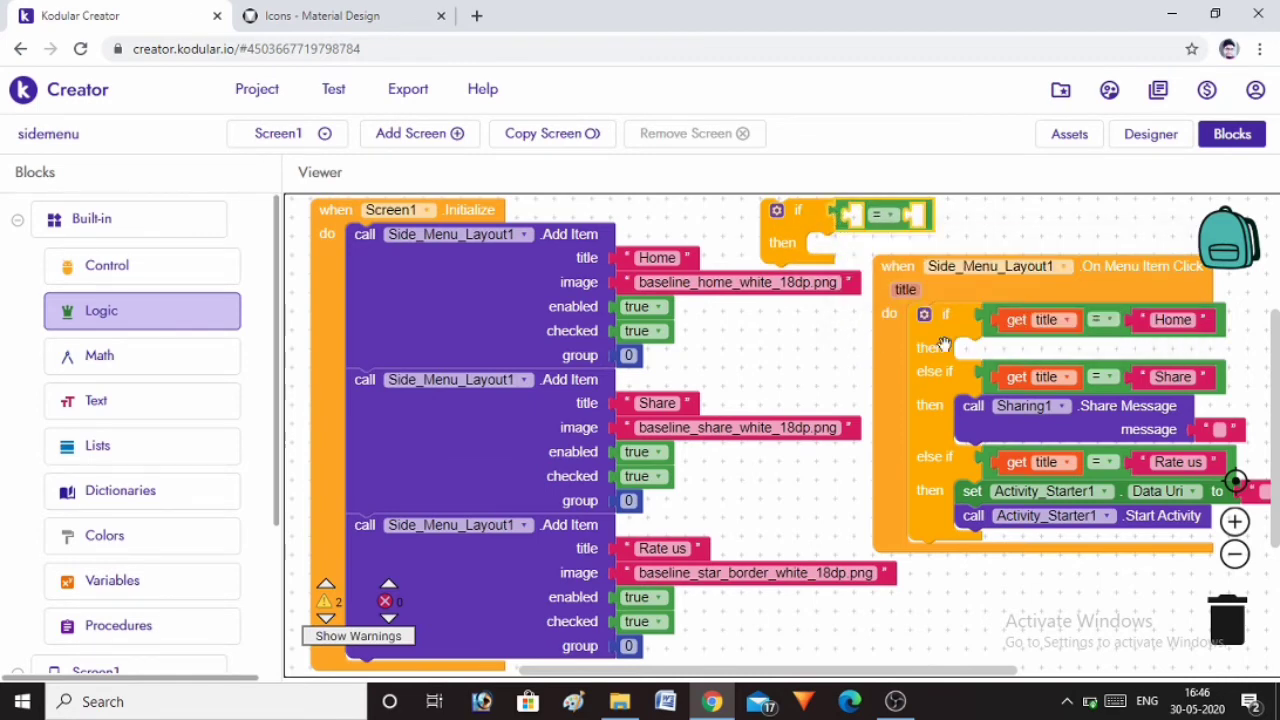
Step: Fill the comparison with get title and a duplicated "Home" text block
mouse_move(905, 290)
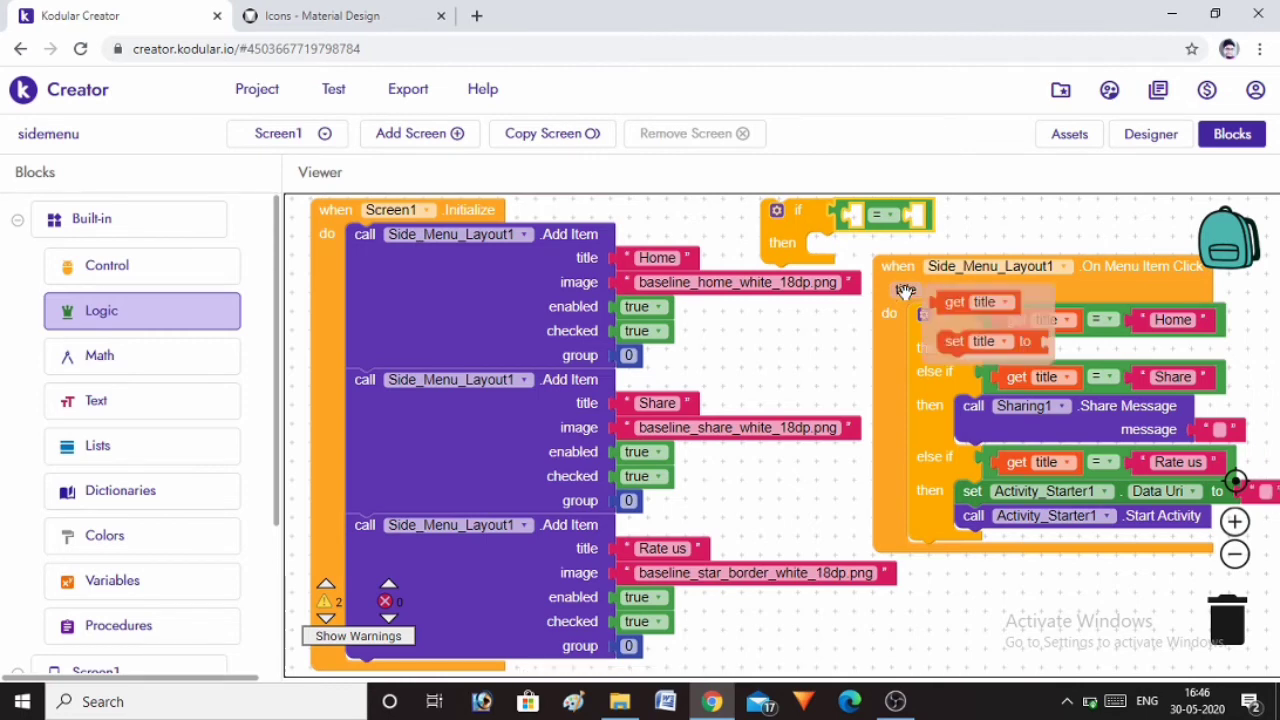
click(953, 304)
drag(957, 304, 875, 225)
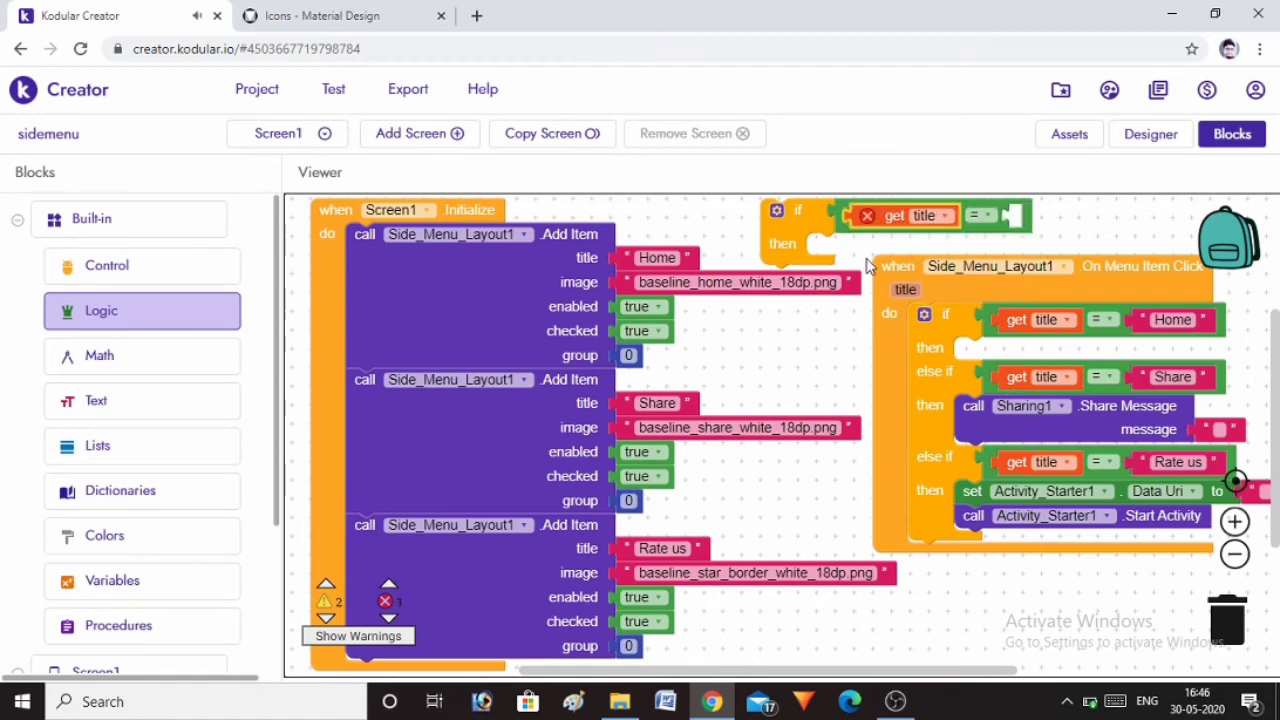
right_click(688, 257)
click(725, 266)
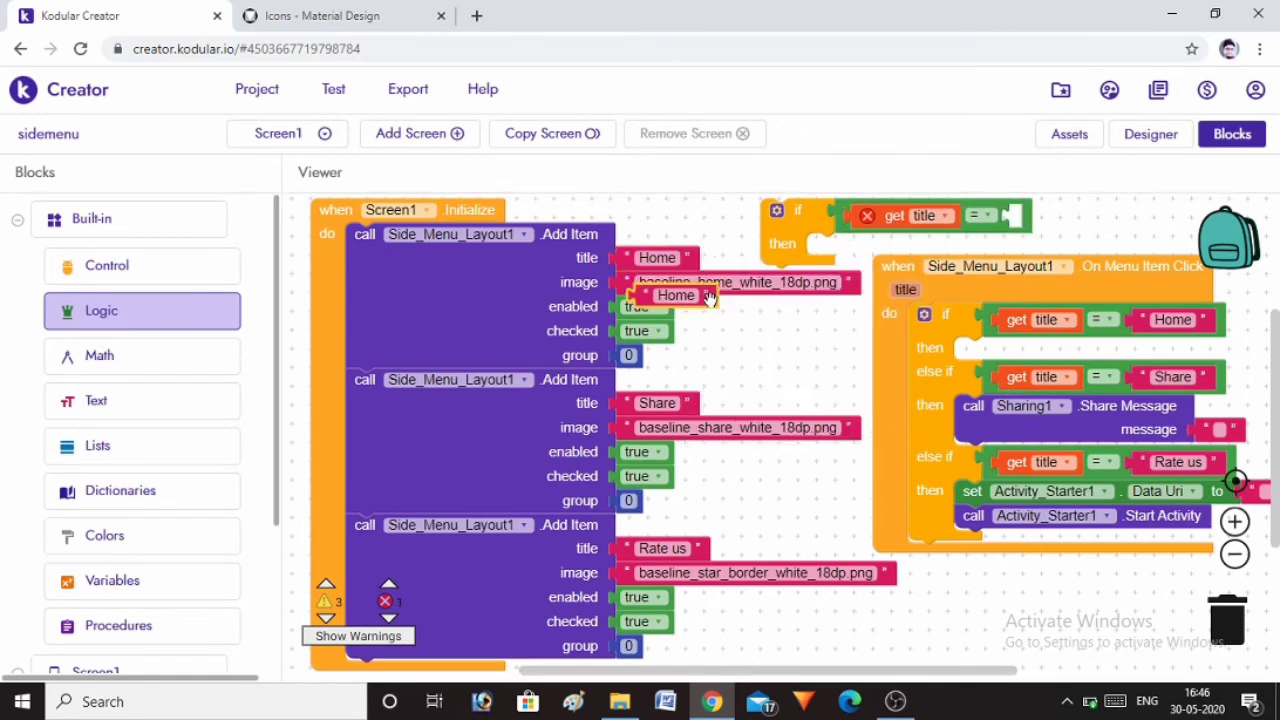
mouse_move(708, 298)
mouse_down()
mouse_move(1095, 219)
mouse_move(1068, 215)
mouse_up()
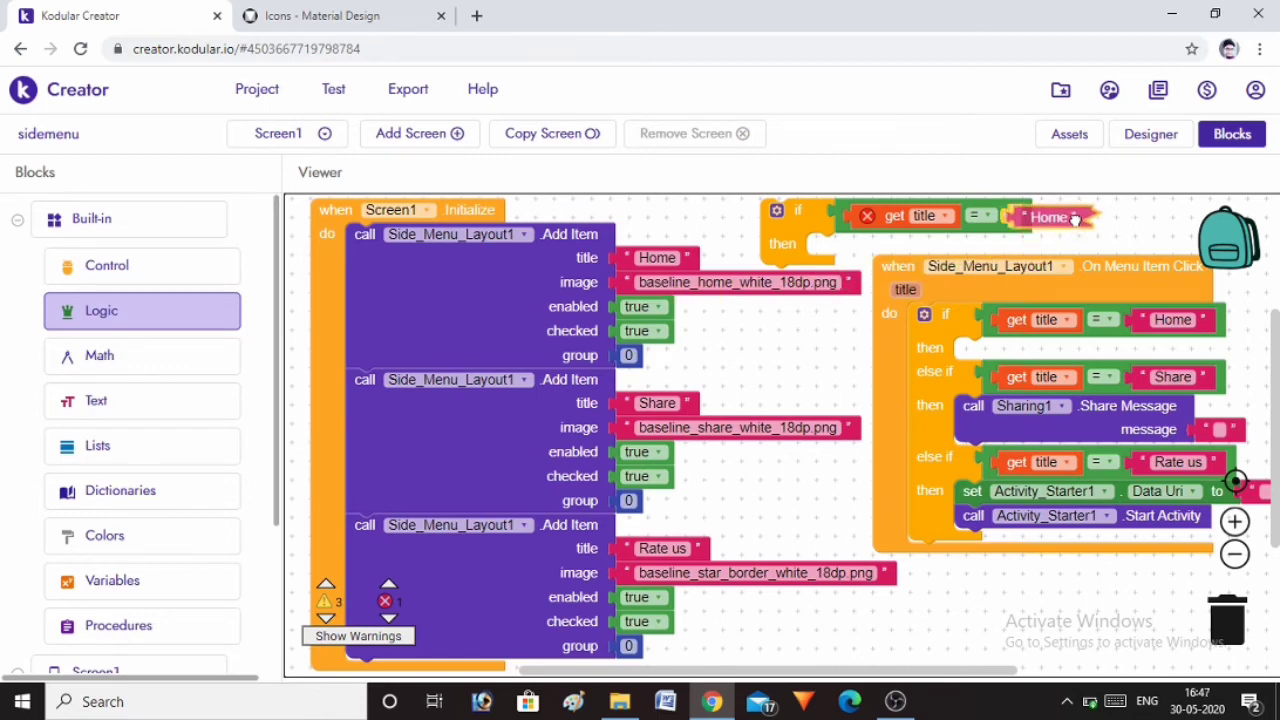
right_click(1070, 214)
click(1030, 247)
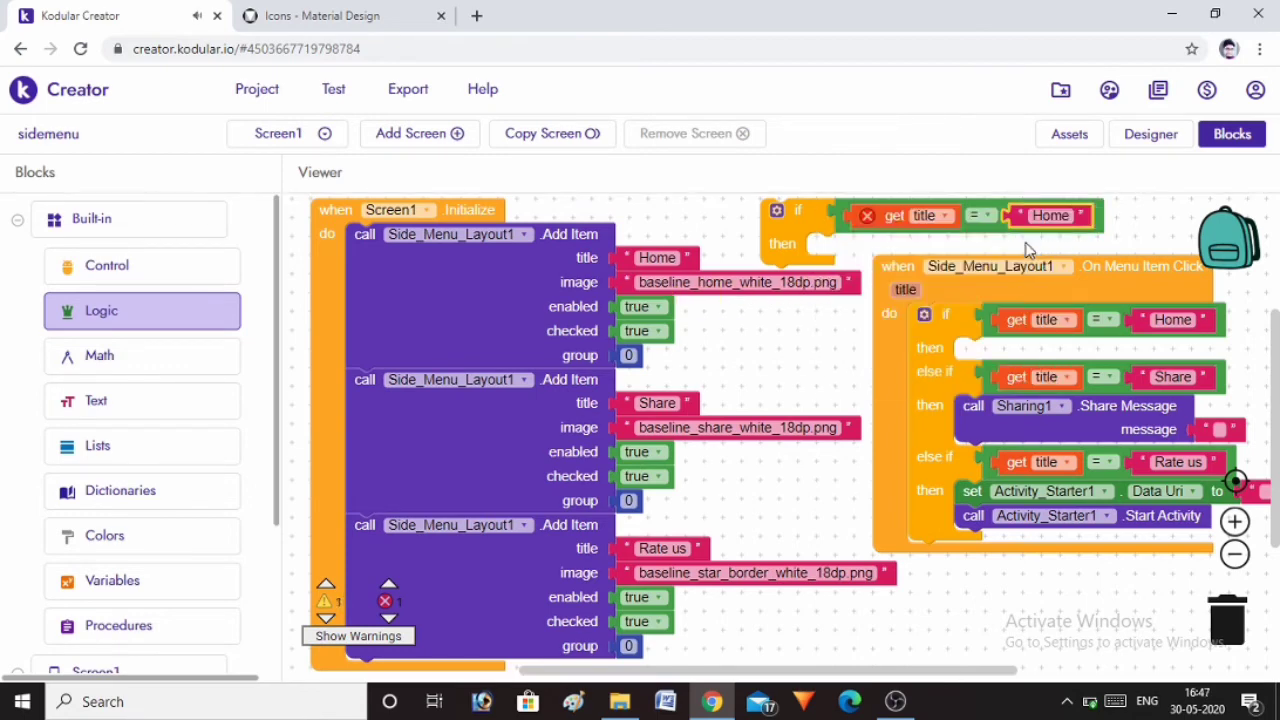
click(775, 239)
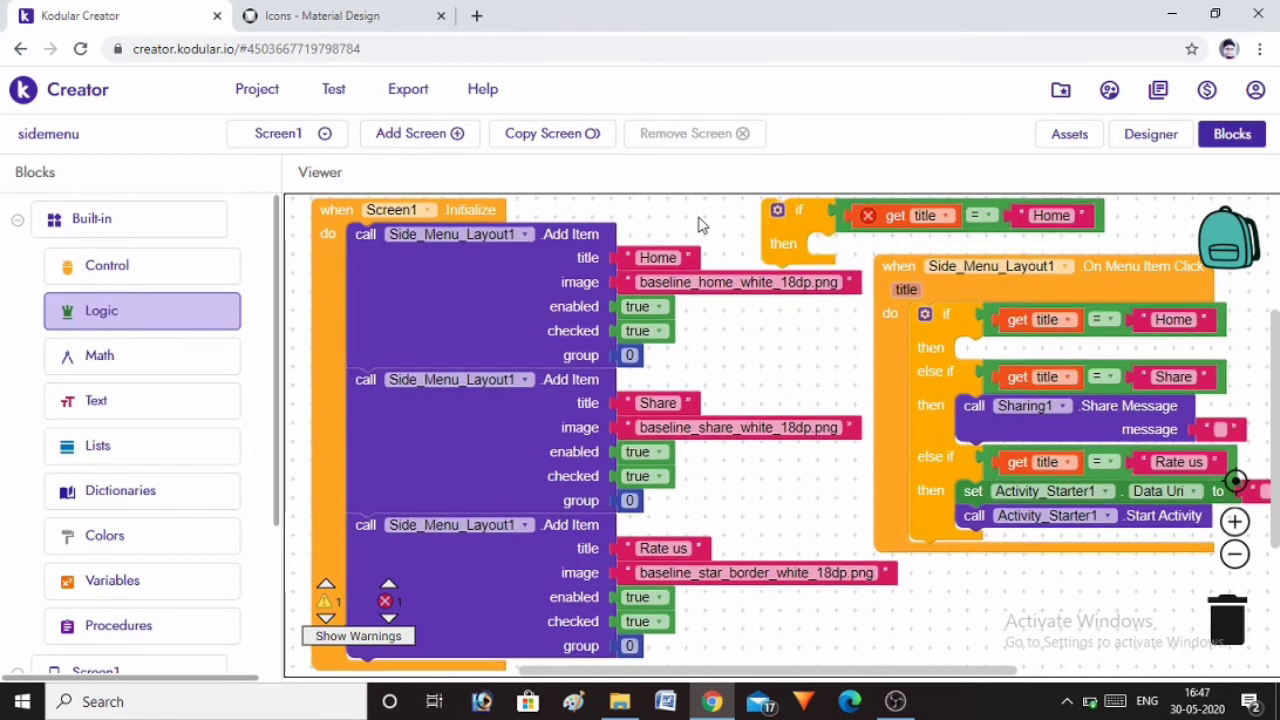
Step: Add an else-if branch to the new if block
click(777, 212)
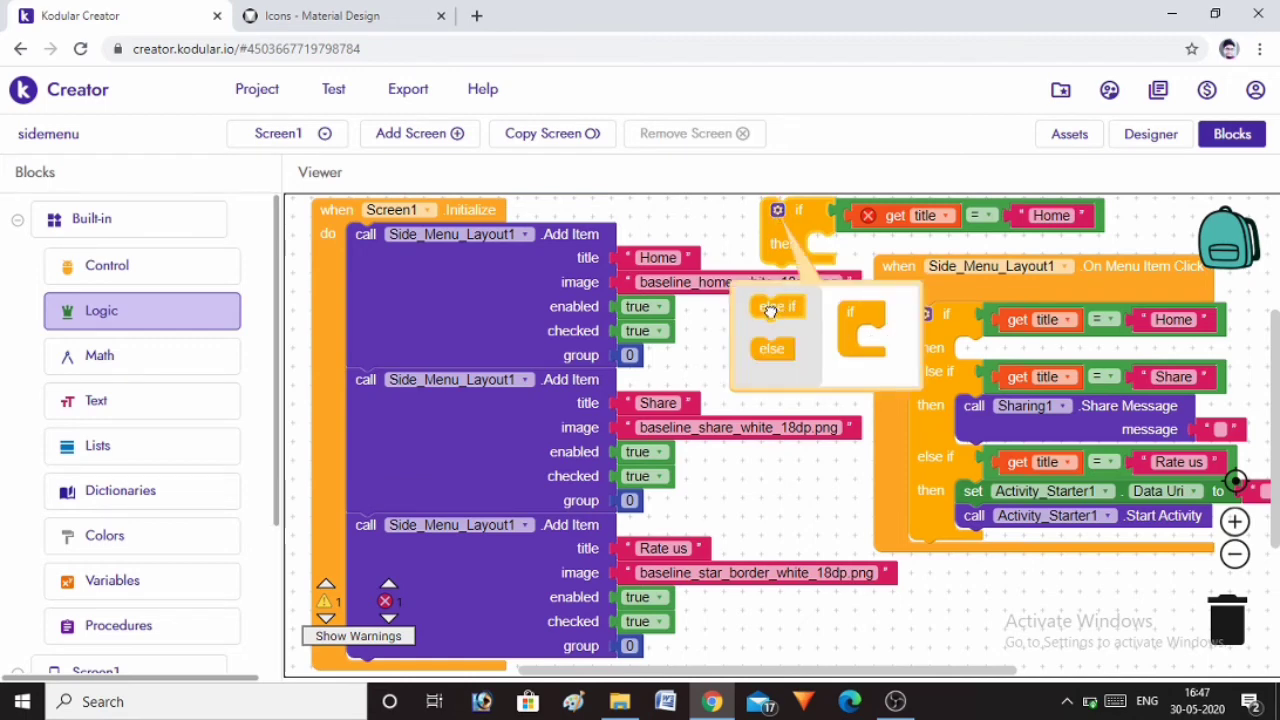
drag(770, 312, 878, 348)
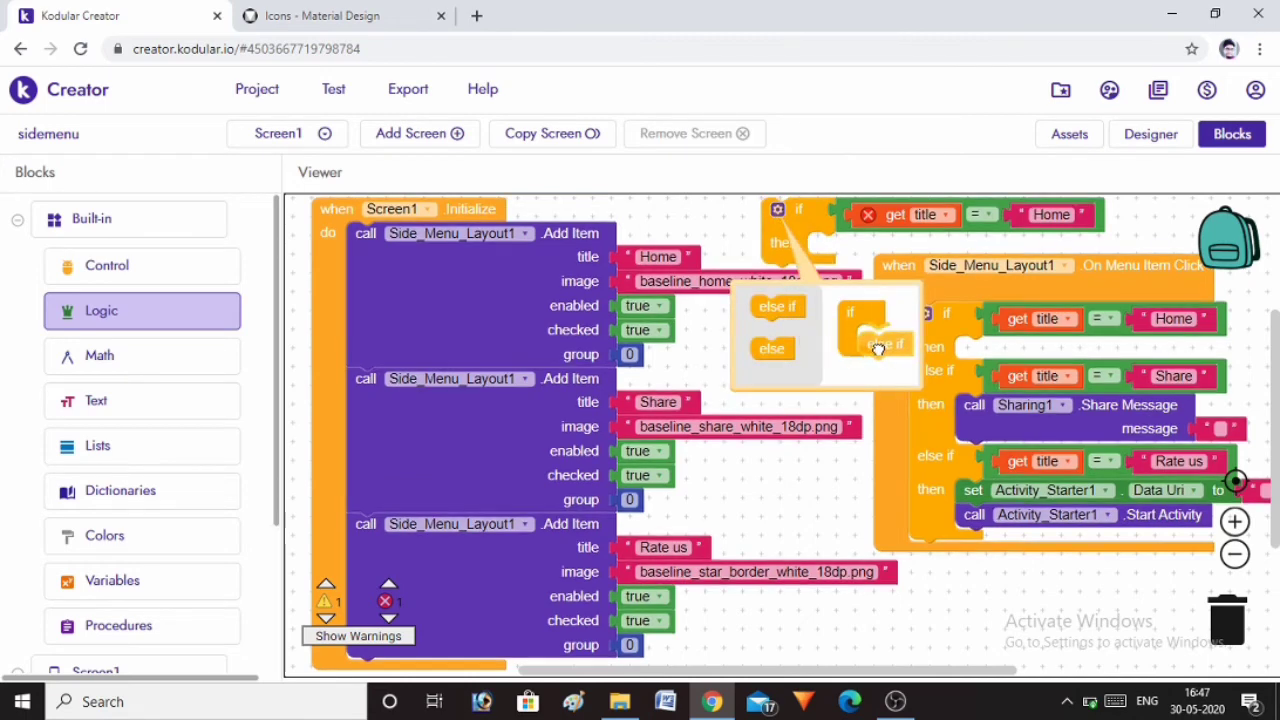
click(714, 314)
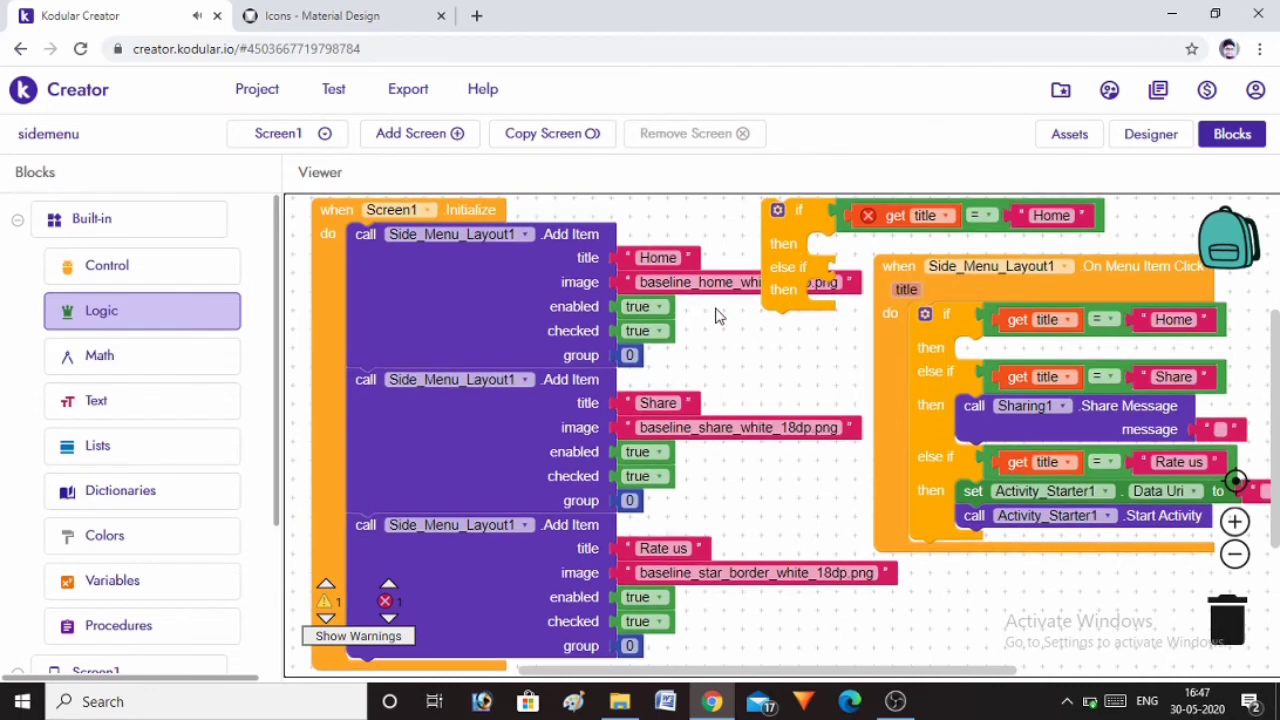
Step: Set the else-if condition to a duplicated title test comparing against "Share" instead of "Home"
right_click(840, 213)
click(889, 226)
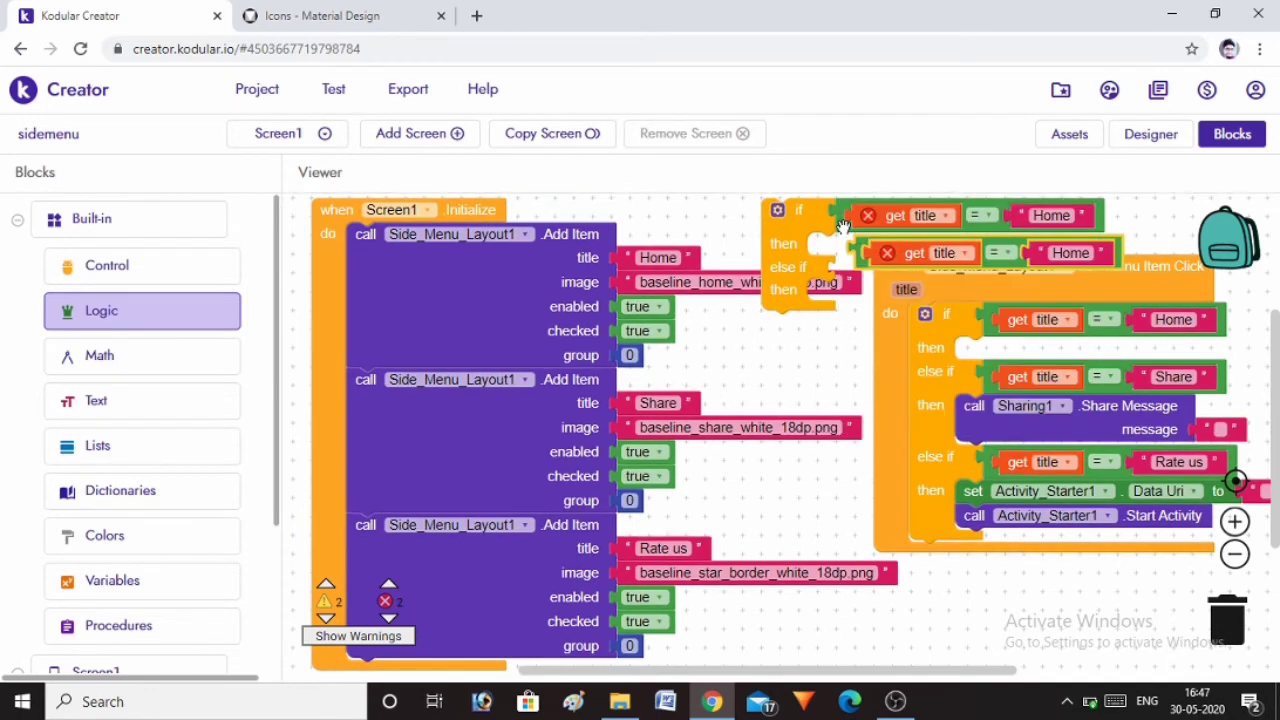
drag(860, 248, 842, 270)
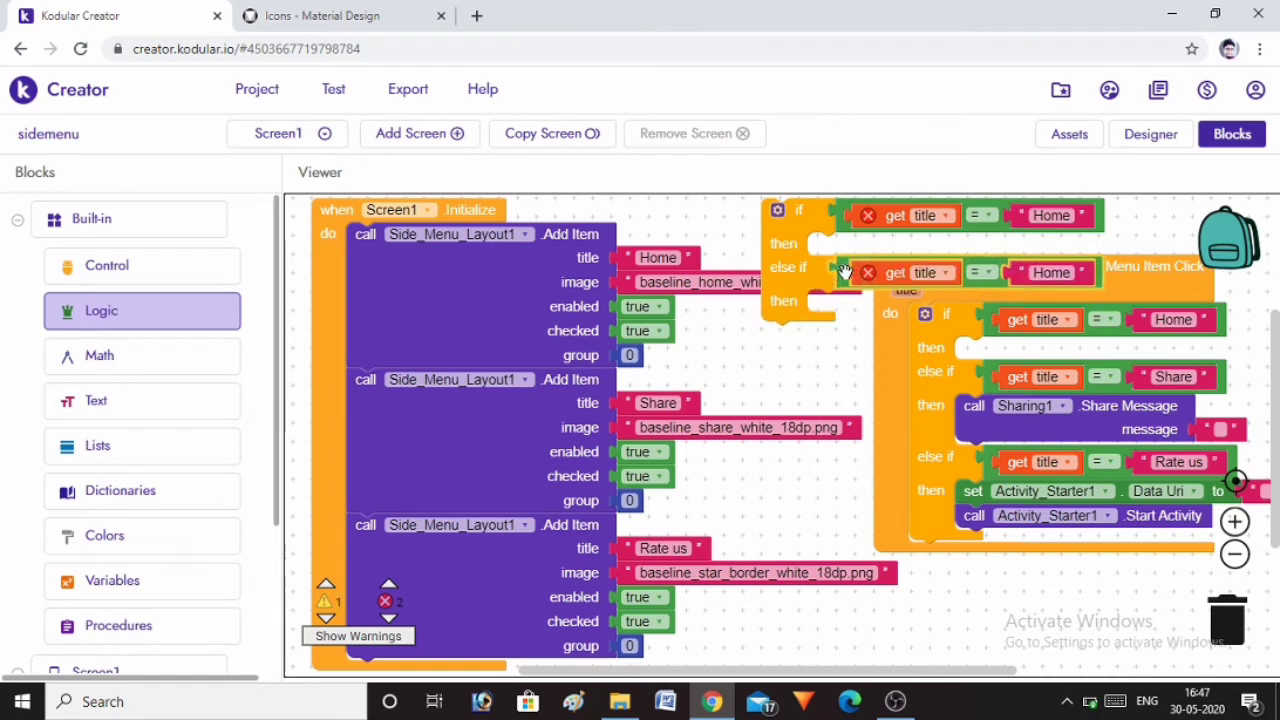
right_click(1018, 275)
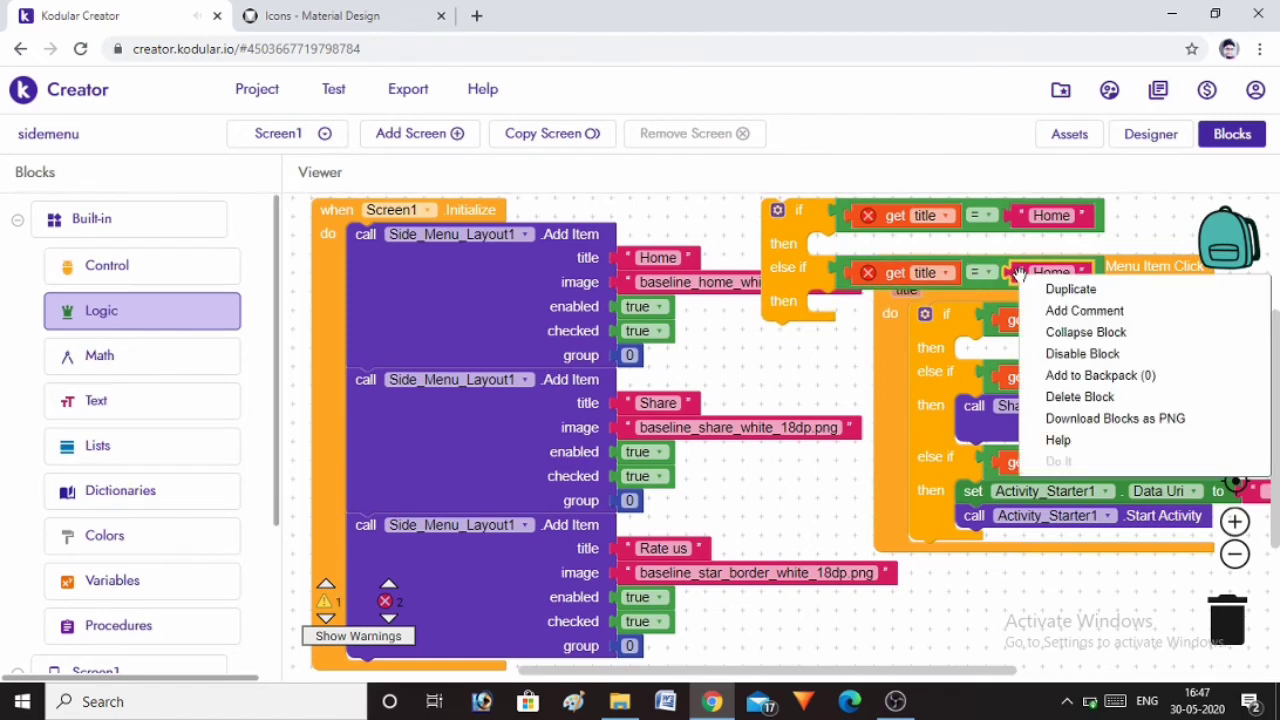
click(1080, 396)
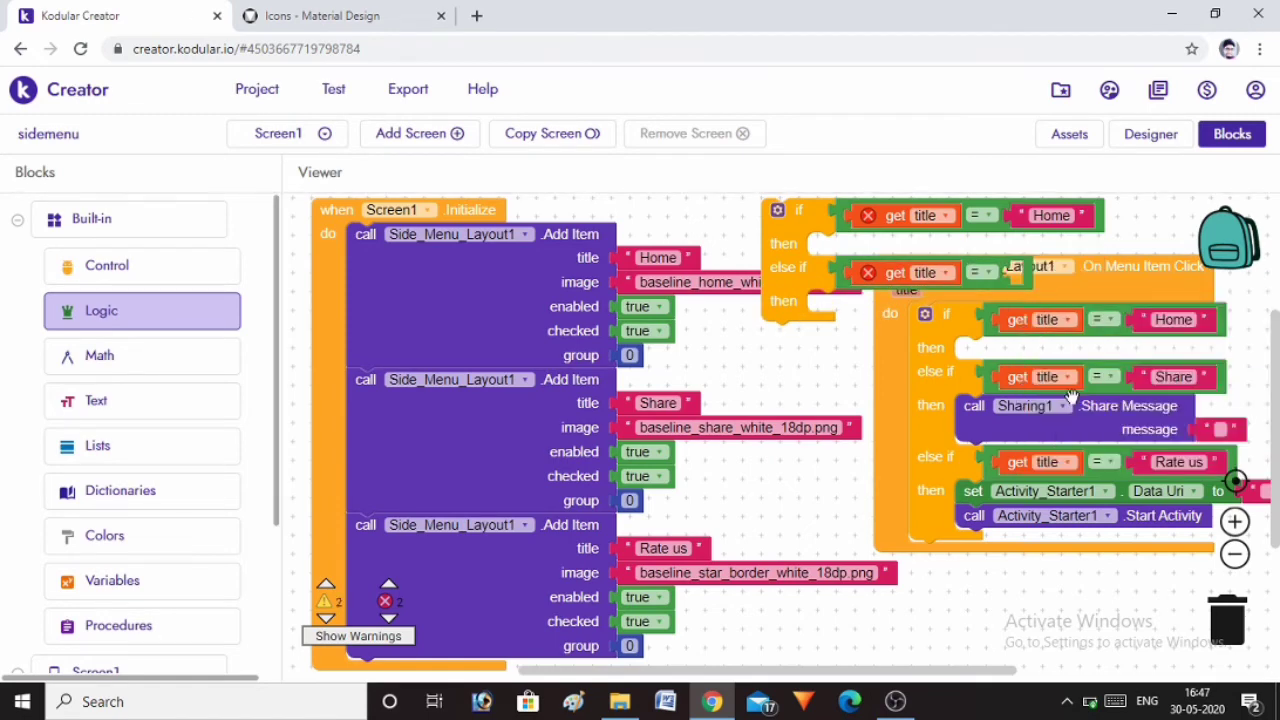
right_click(688, 402)
click(716, 418)
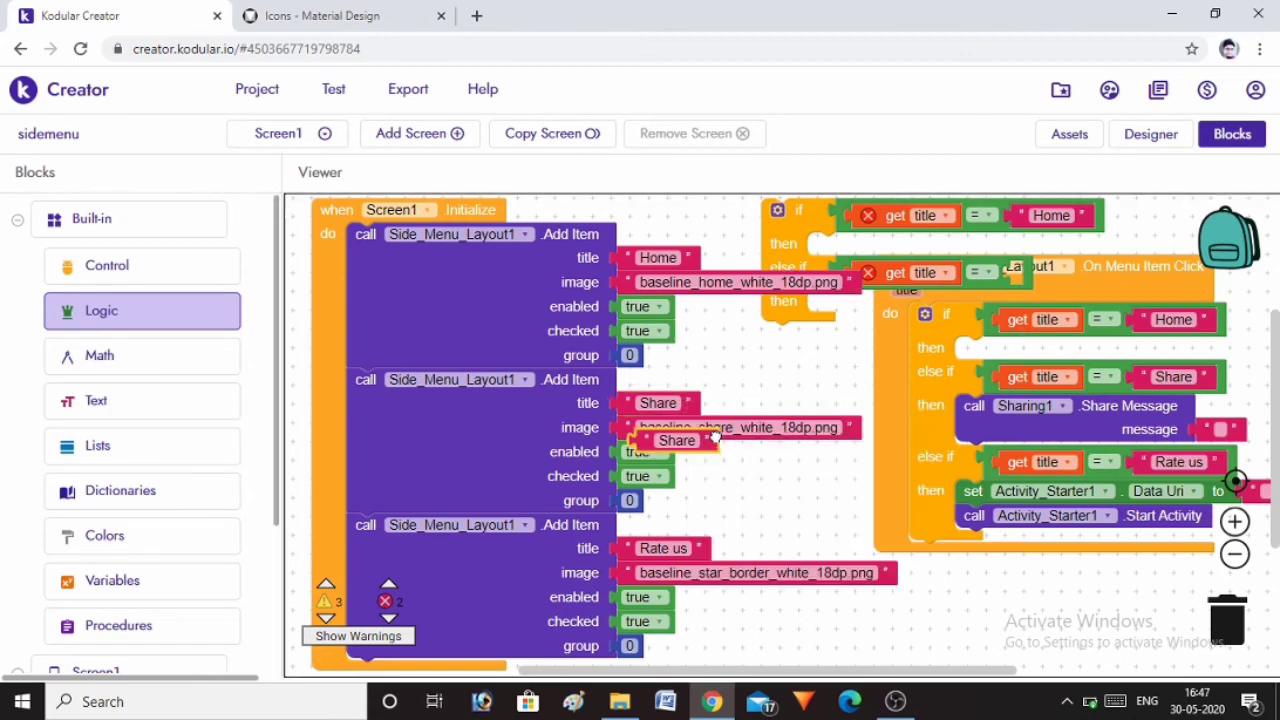
drag(716, 438, 1088, 272)
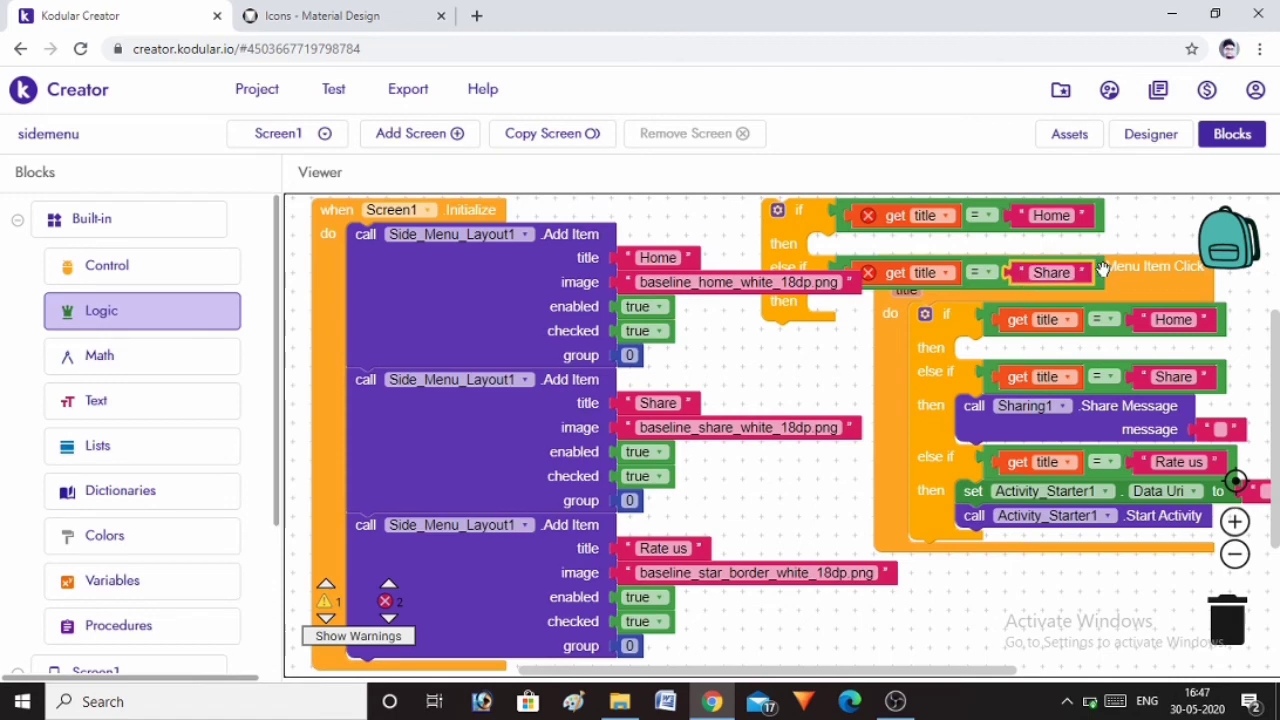
click(783, 242)
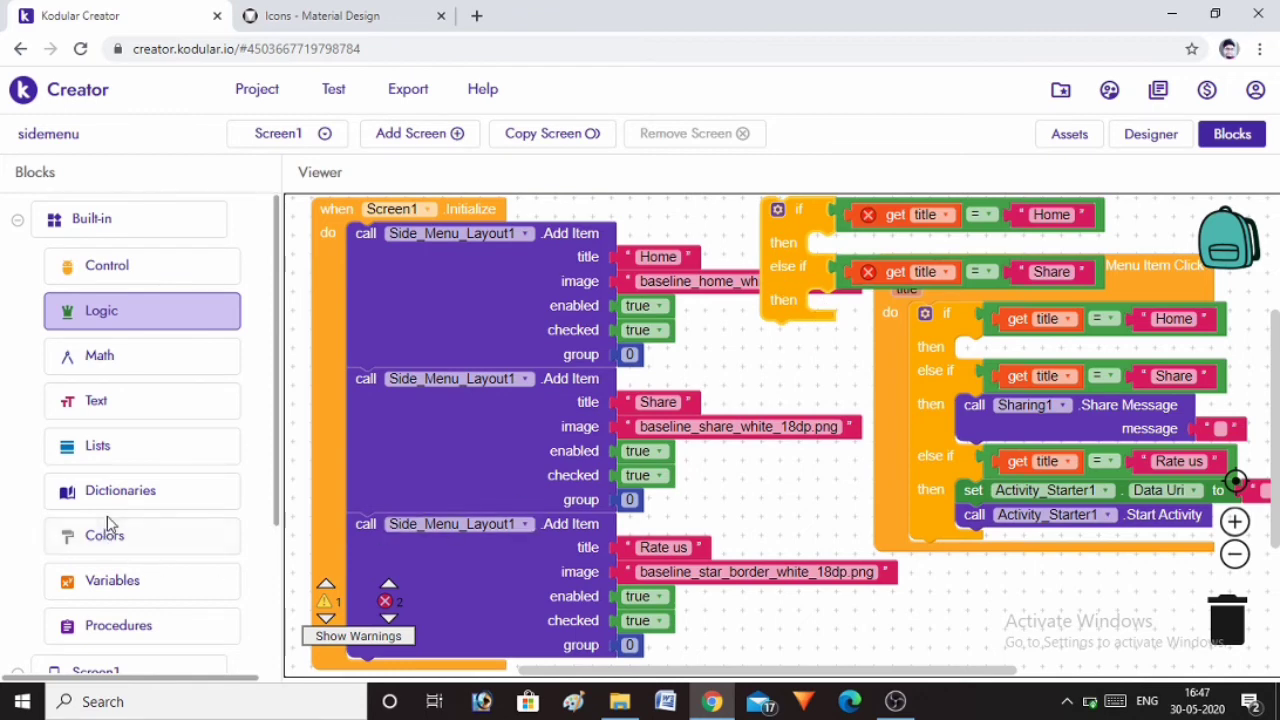
Step: Run Sharing1.Share Message with an empty text in the Share branch
scroll(103, 527, down, 2)
click(96, 556)
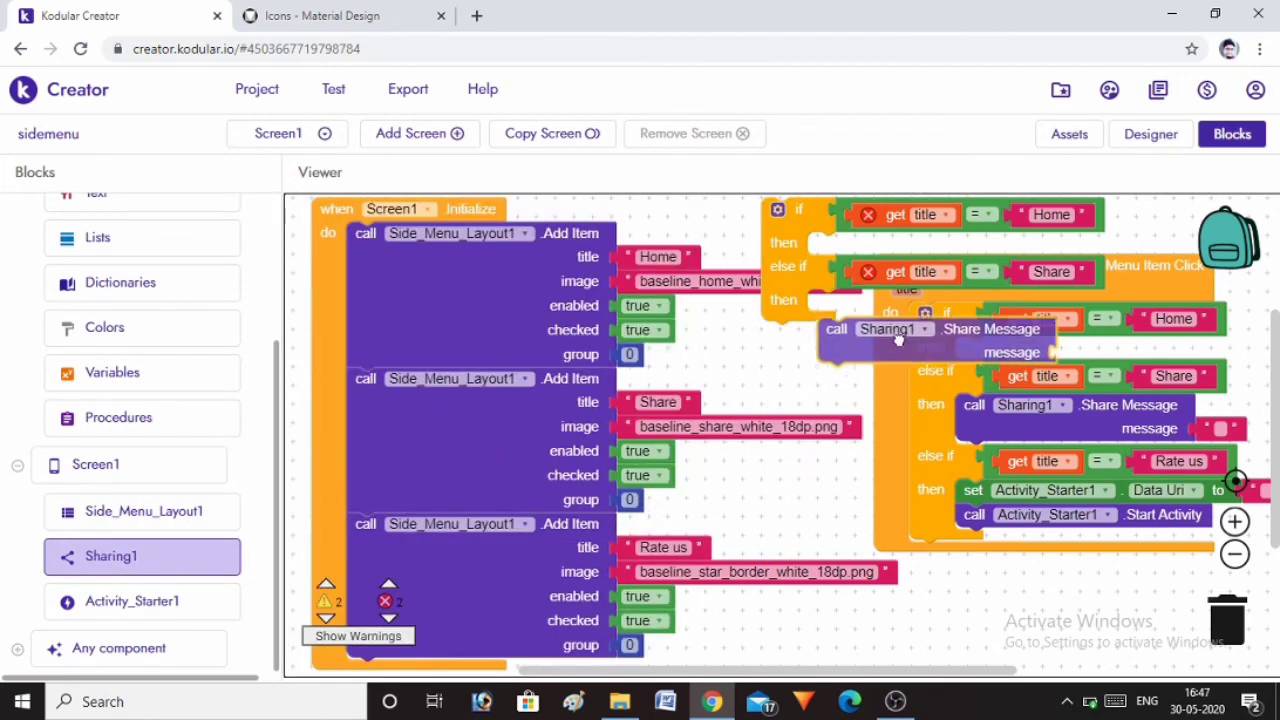
drag(483, 492, 1044, 350)
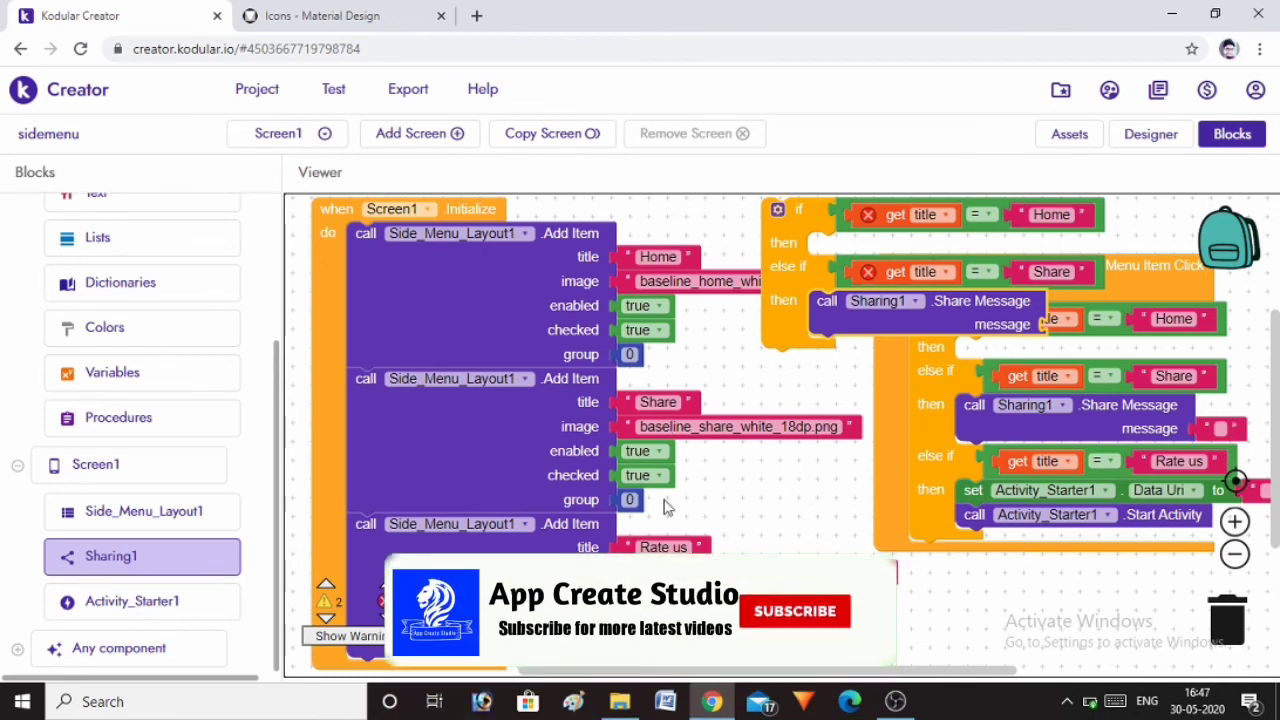
scroll(80, 420, up, 2)
click(115, 405)
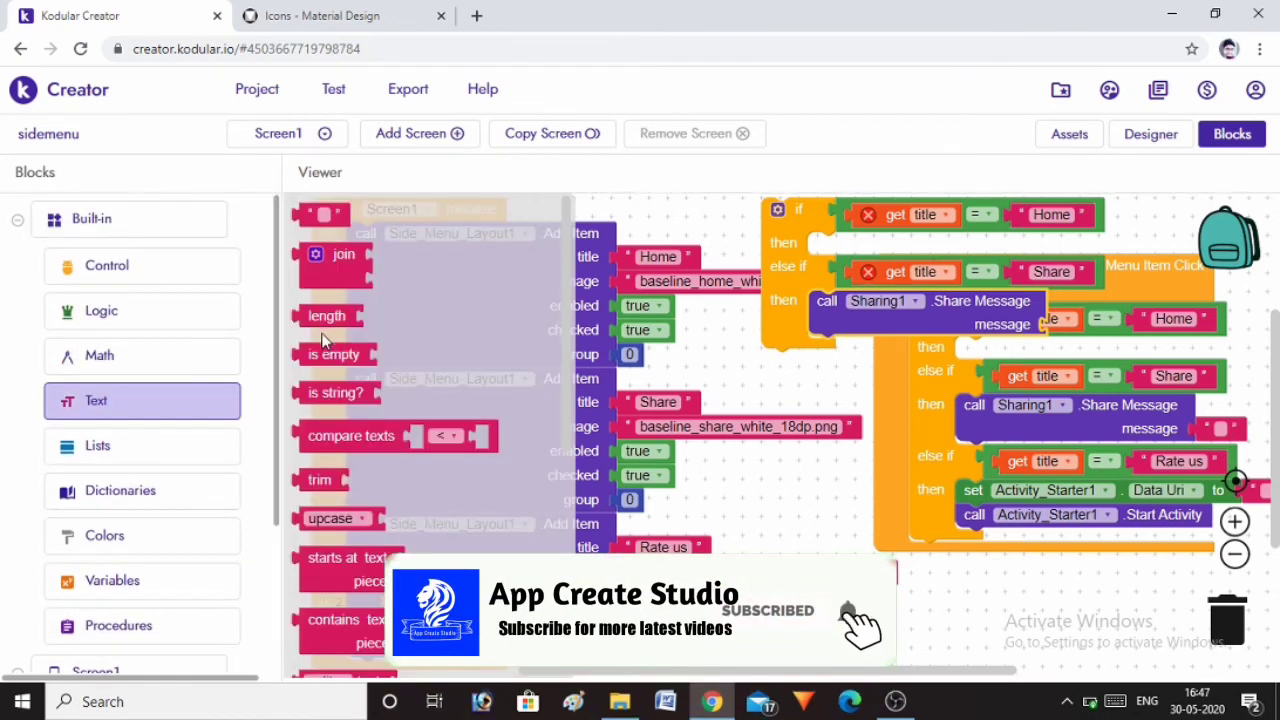
mouse_move(324, 214)
mouse_down()
mouse_move(1107, 323)
mouse_move(1072, 323)
mouse_up()
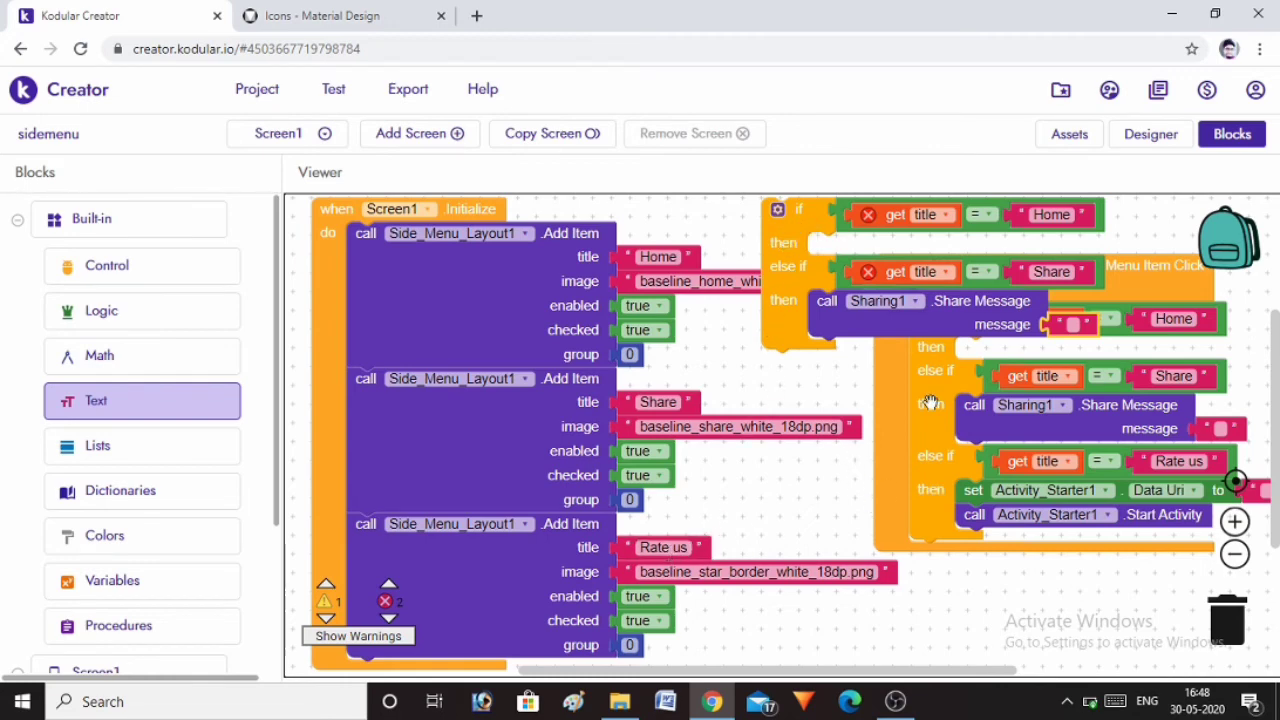
Step: Add a second else-if branch to the if block and attach a copy of the title = Share test
click(779, 213)
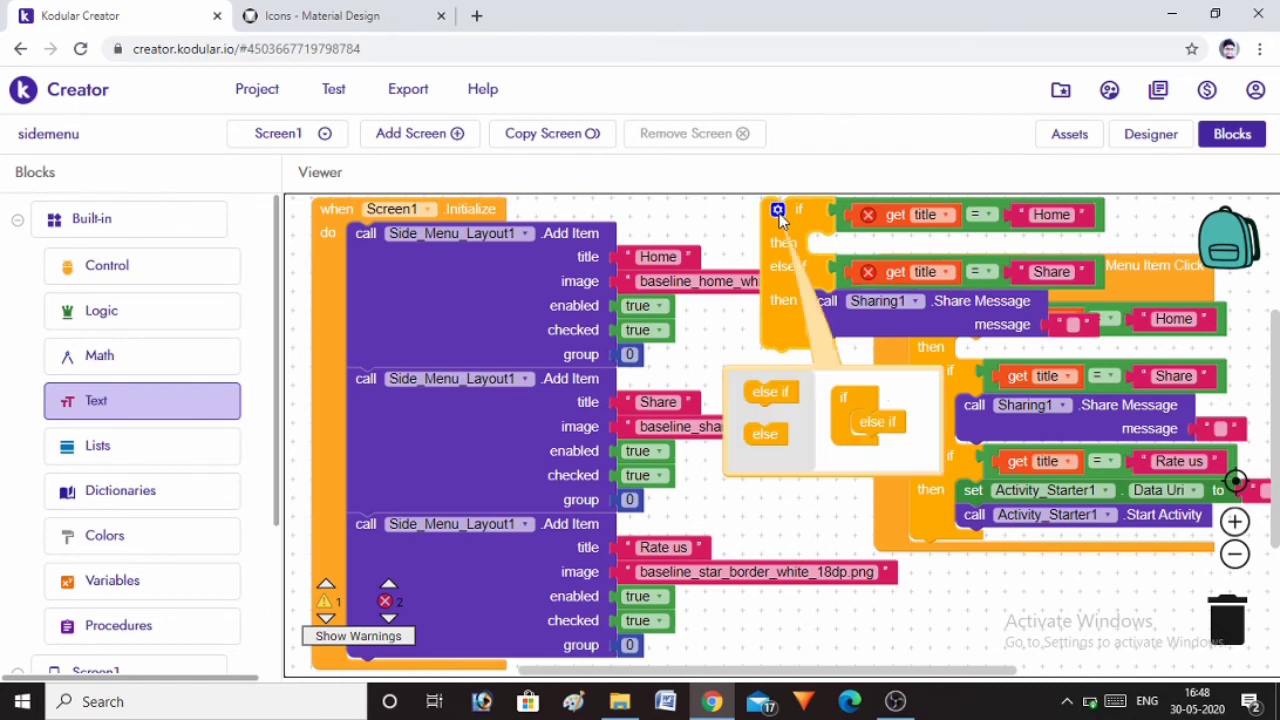
drag(768, 397, 878, 458)
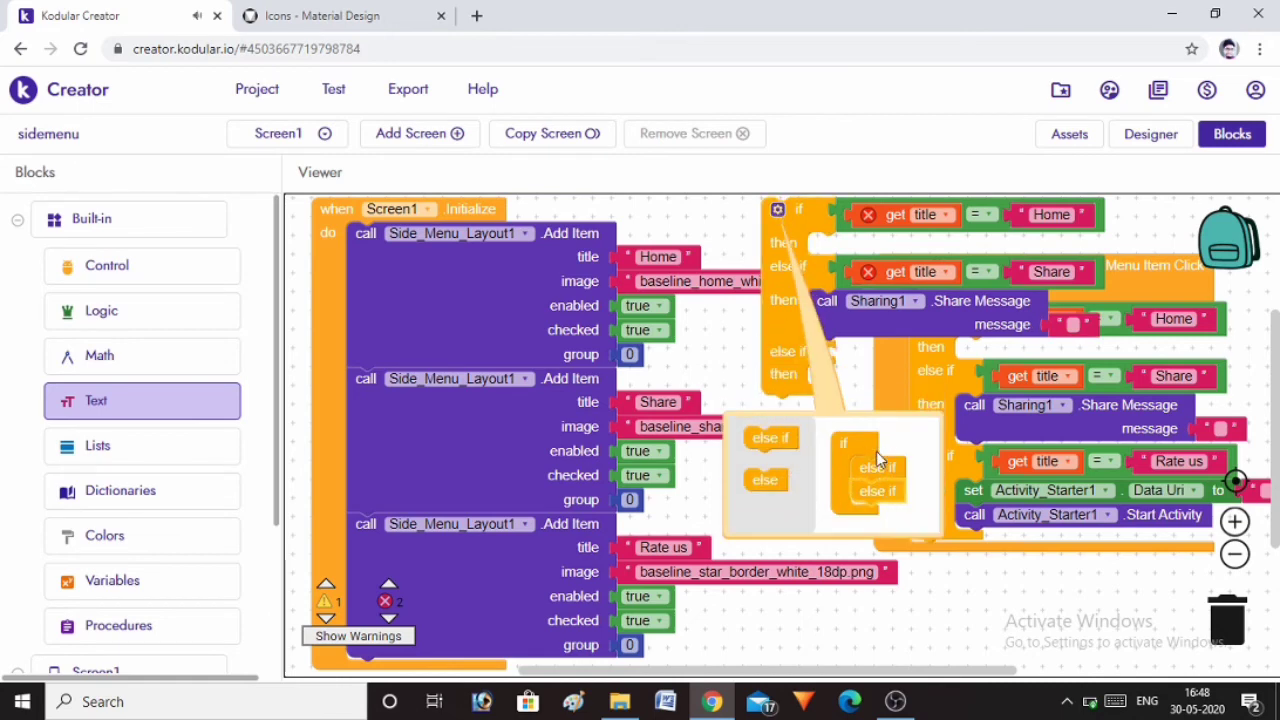
click(868, 372)
right_click(840, 280)
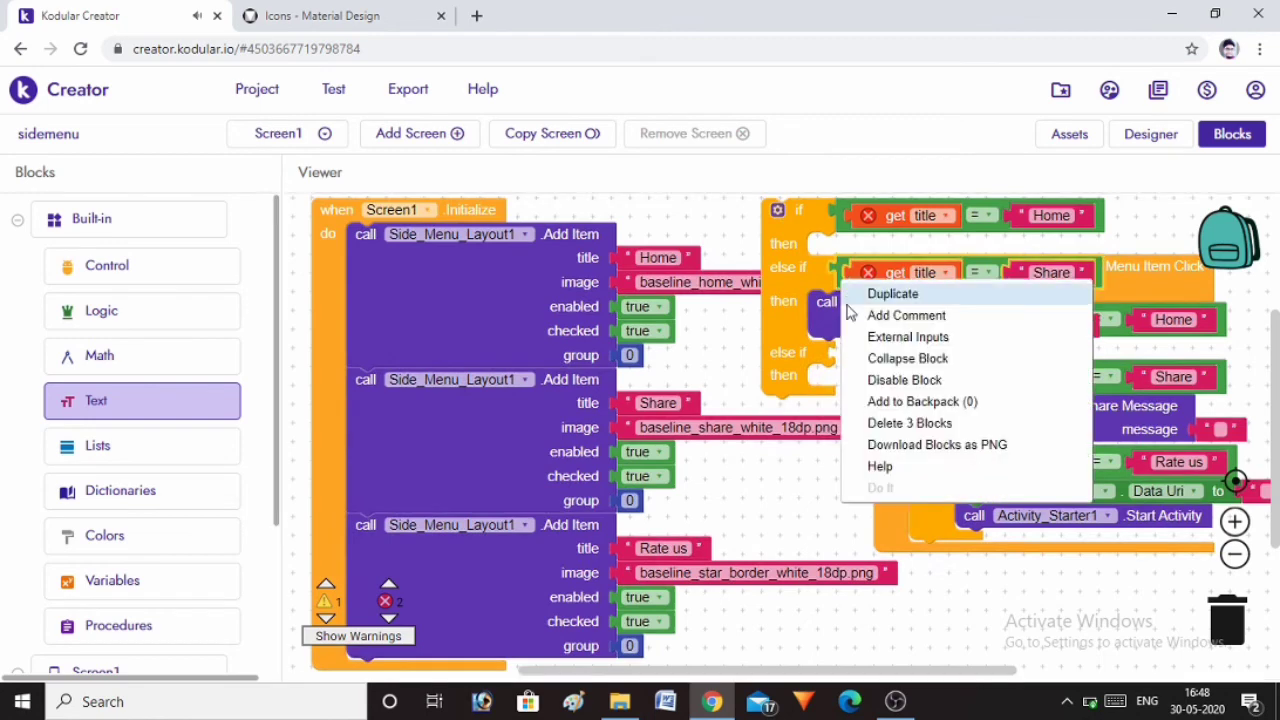
click(878, 291)
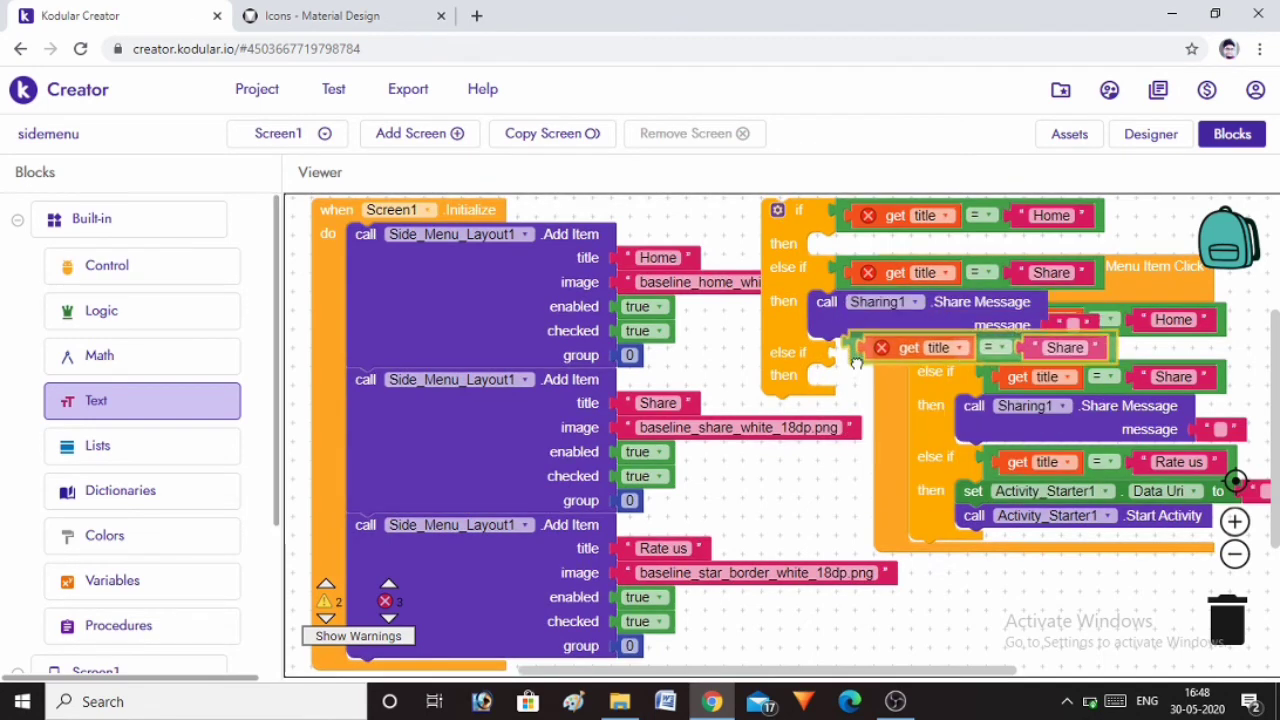
drag(858, 325, 852, 370)
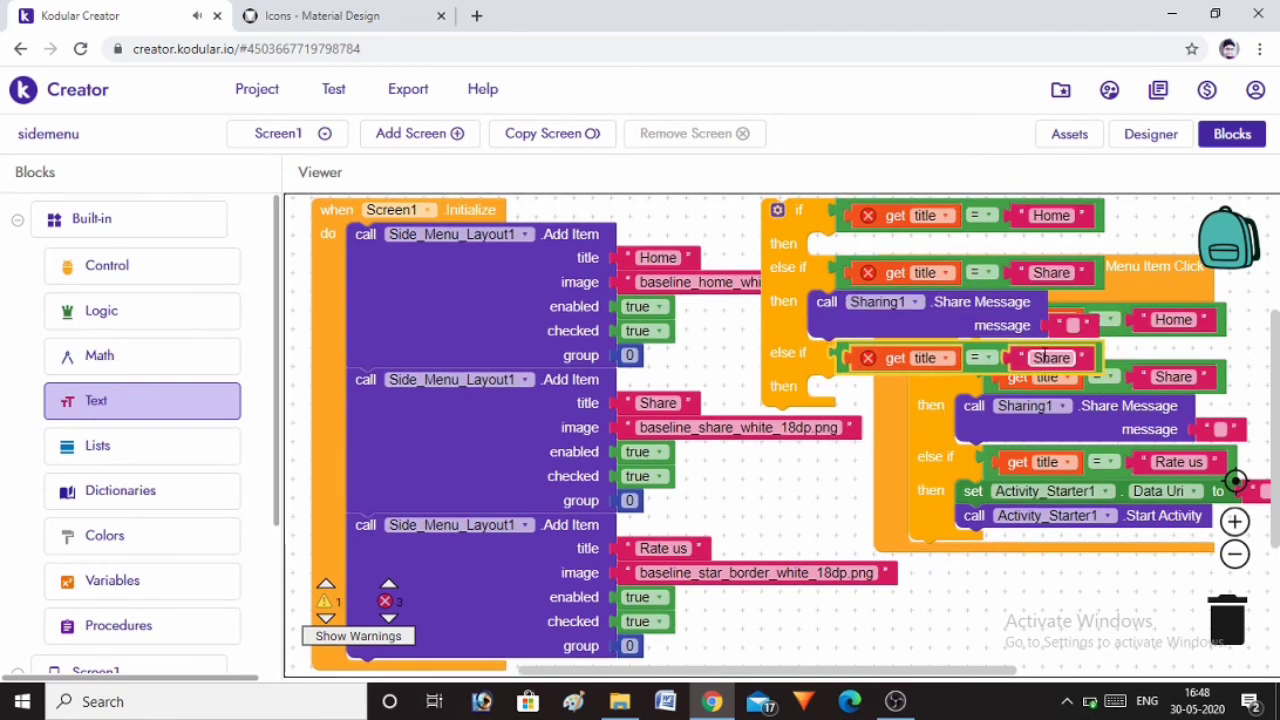
Step: Replace Share in the copied comparison with a duplicated 'Rate us' text block
right_click(1040, 358)
click(866, 485)
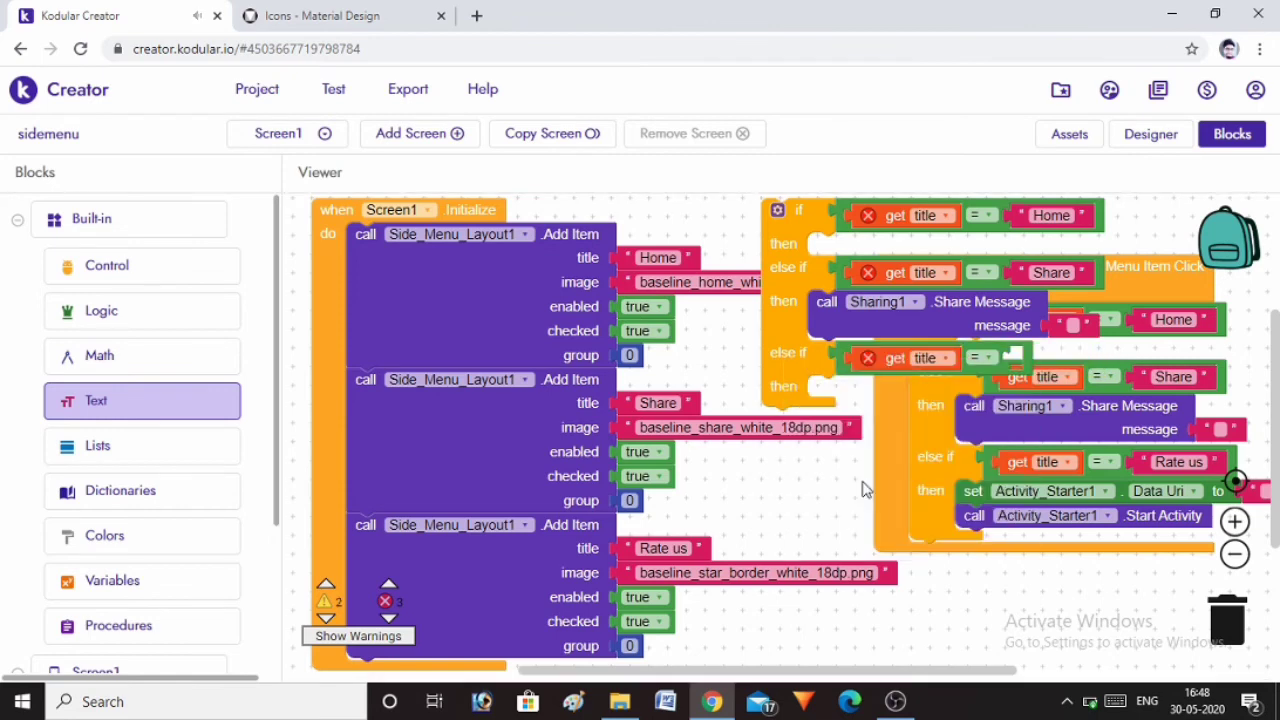
right_click(700, 546)
click(792, 370)
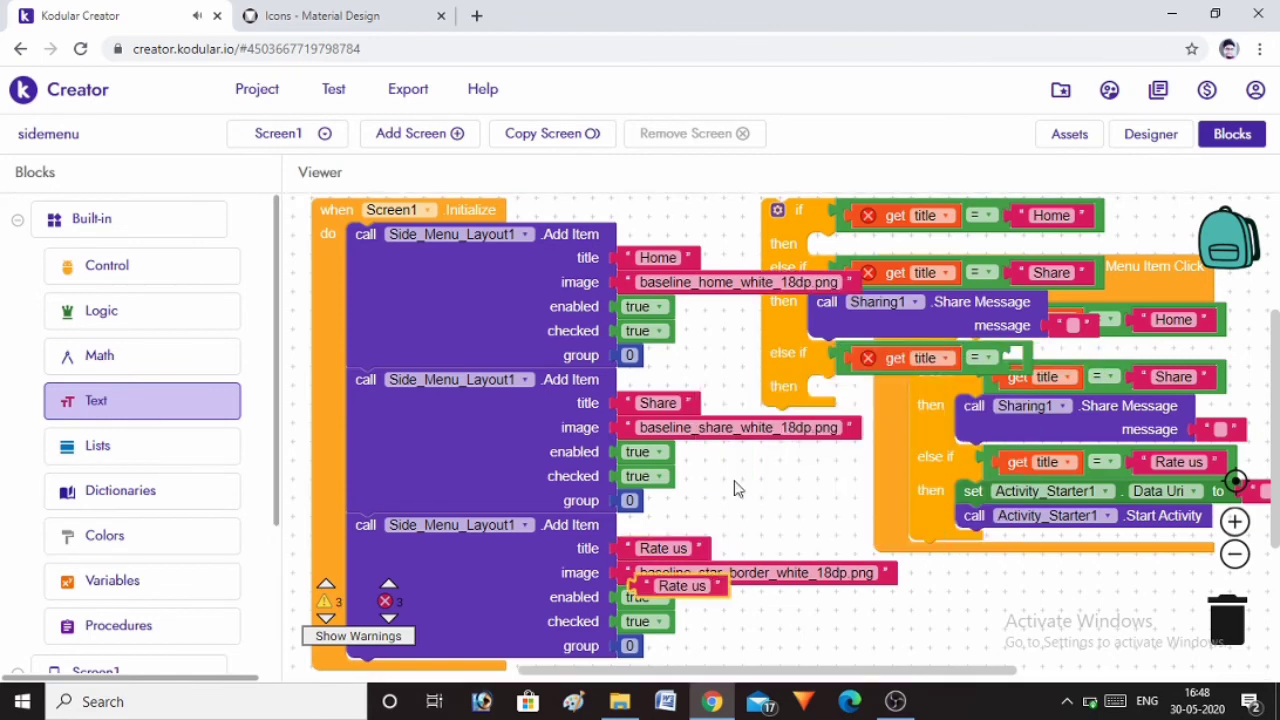
drag(712, 594, 1087, 372)
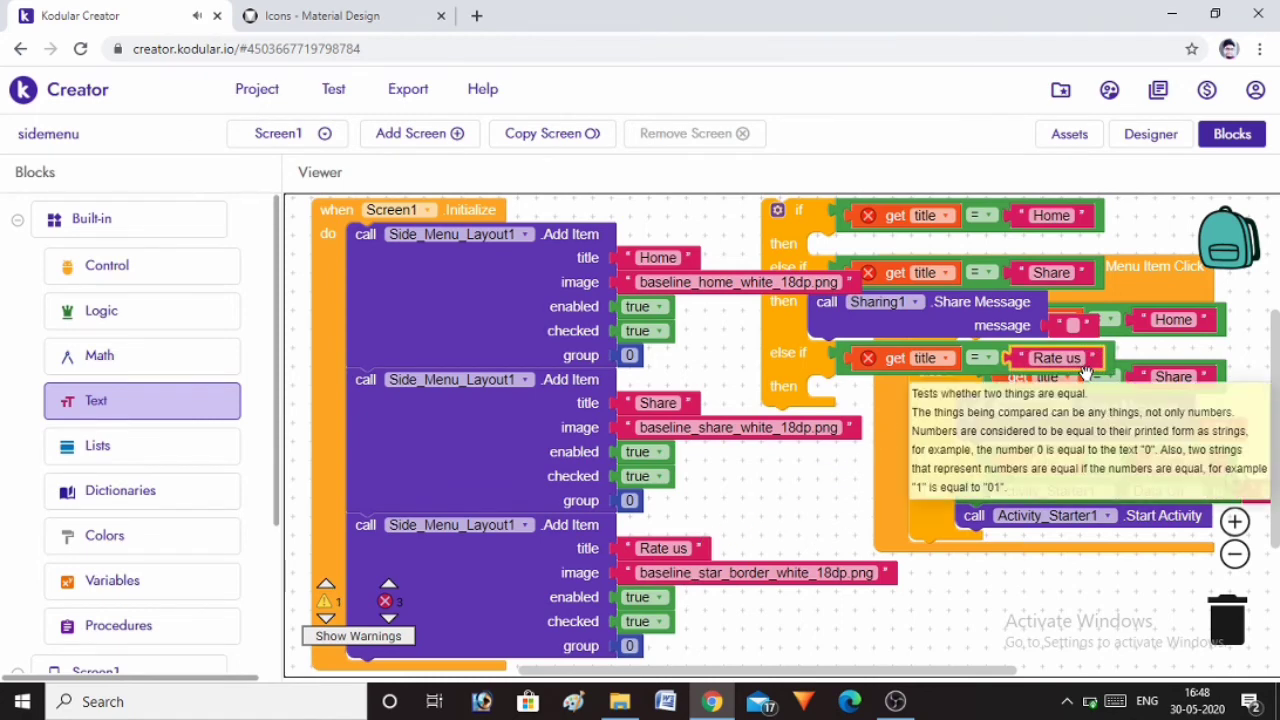
click(829, 482)
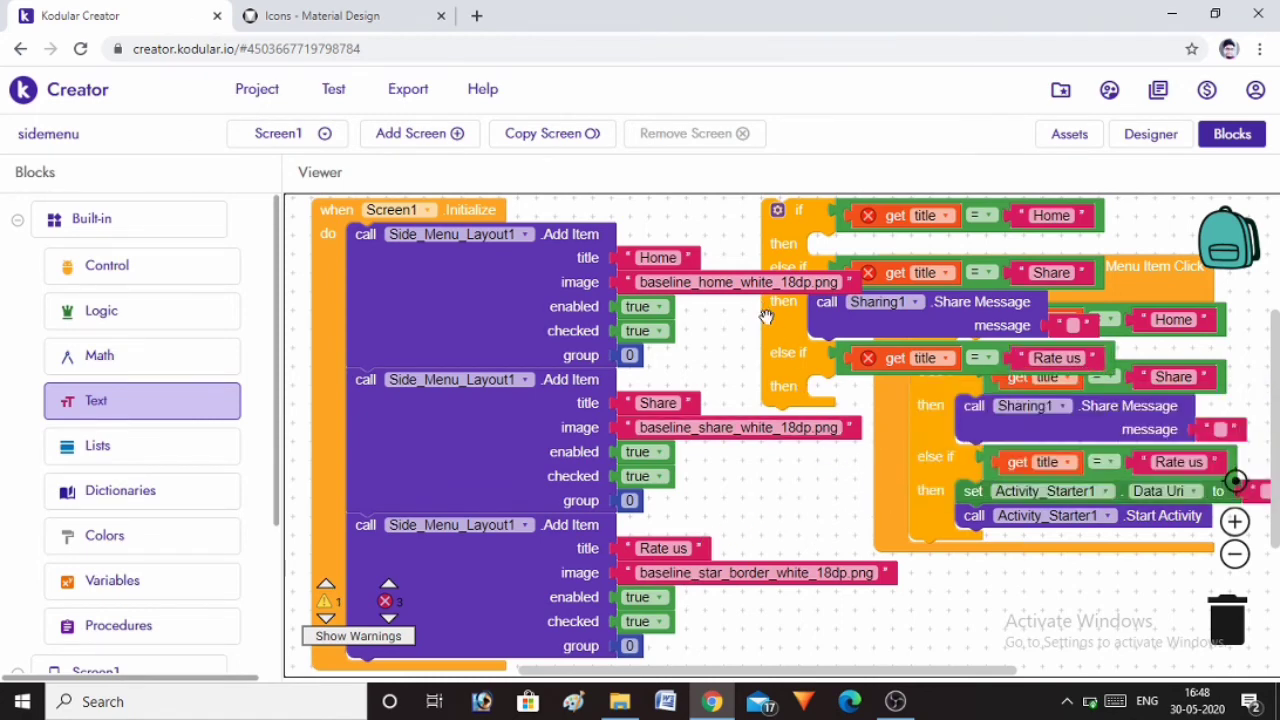
drag(765, 316, 767, 297)
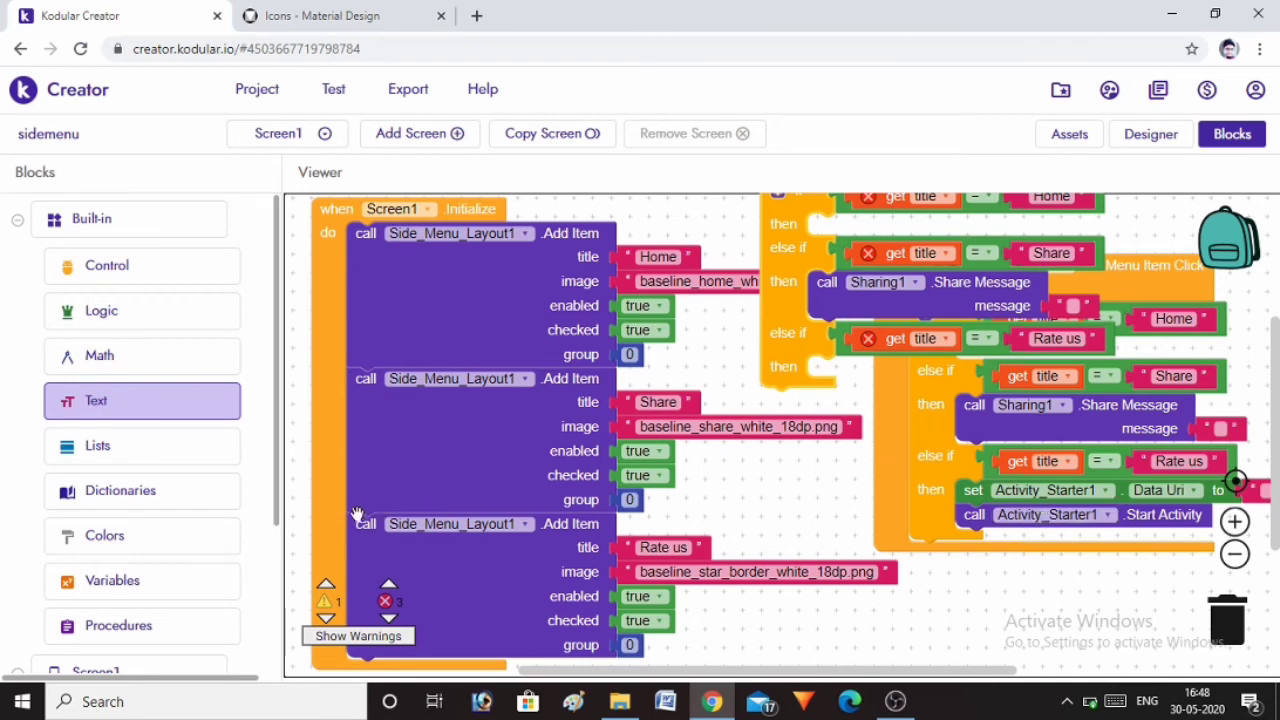
Step: Put a set Activity_Starter1.Data Uri block into the Rate us branch
scroll(160, 447, down, 2)
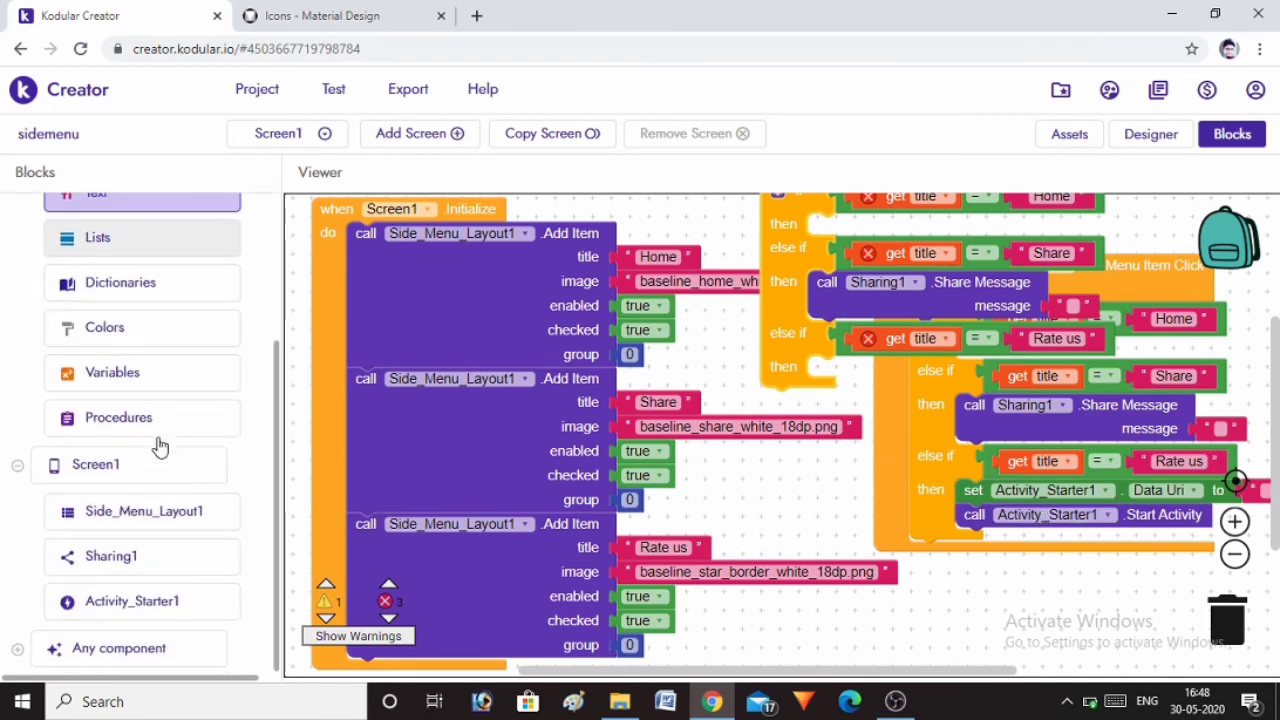
click(148, 612)
scroll(300, 568, down, 2)
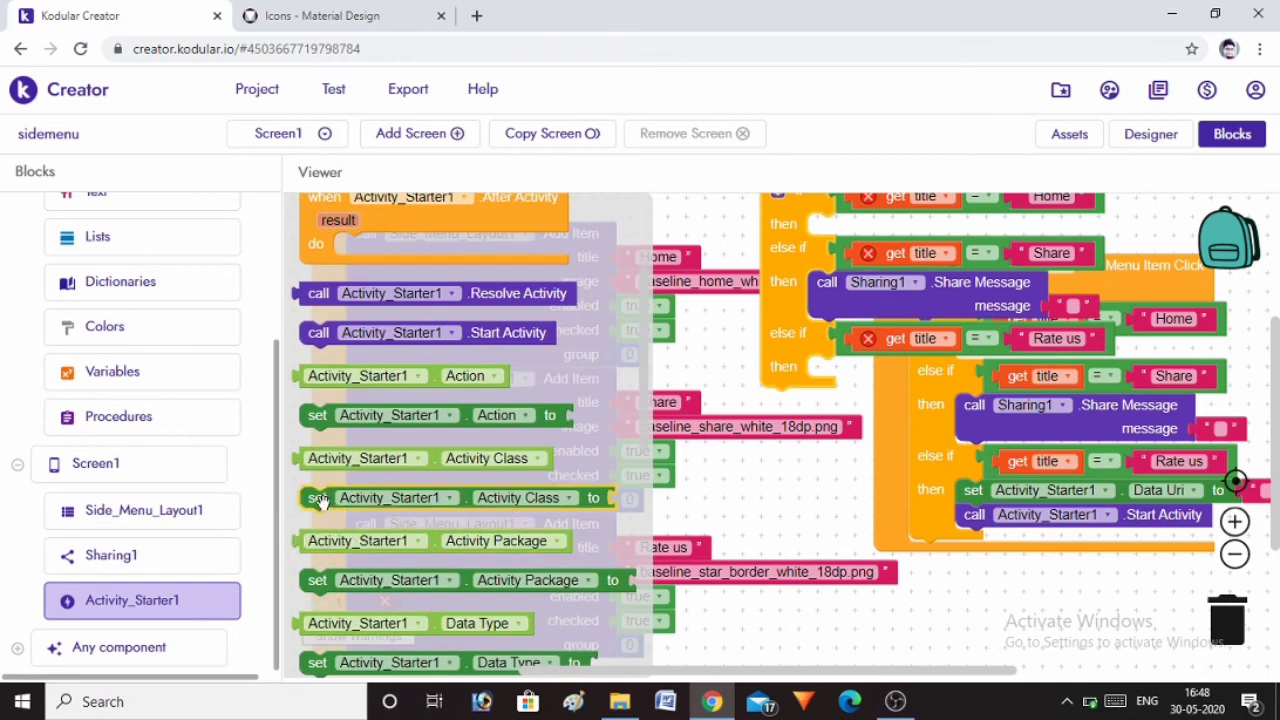
drag(315, 497, 825, 378)
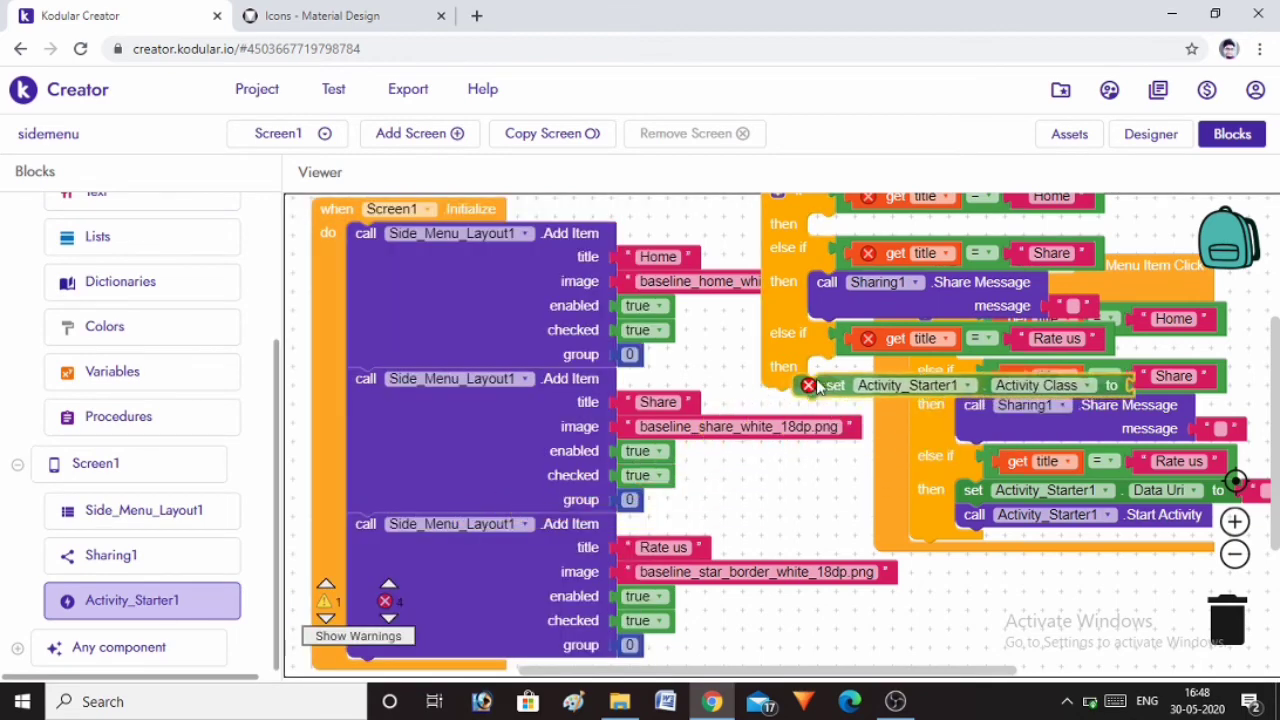
drag(822, 375, 860, 375)
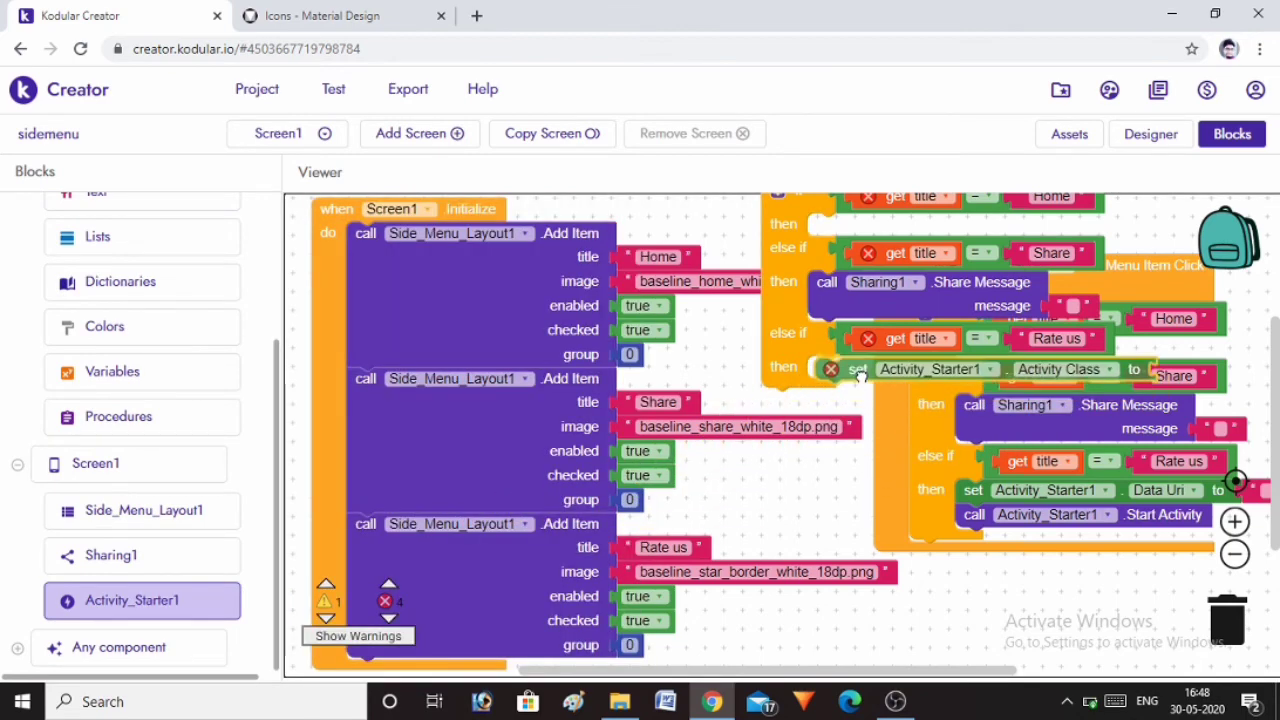
click(1030, 368)
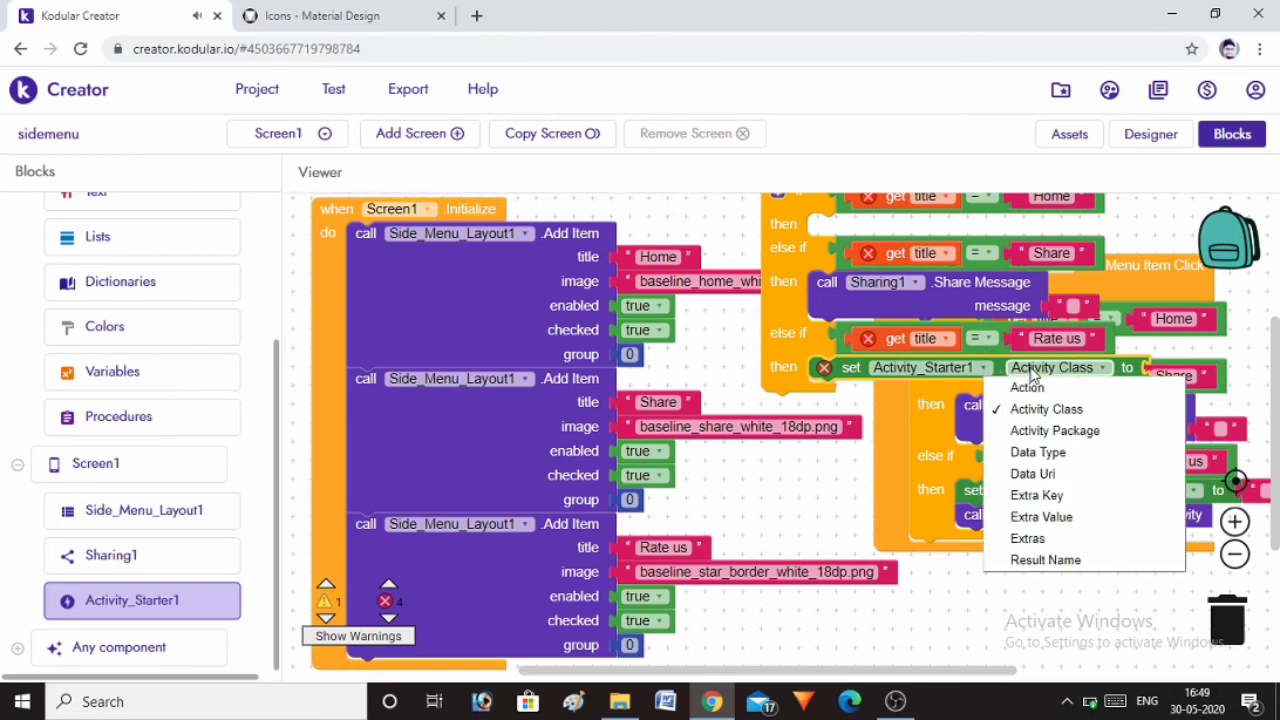
click(1040, 475)
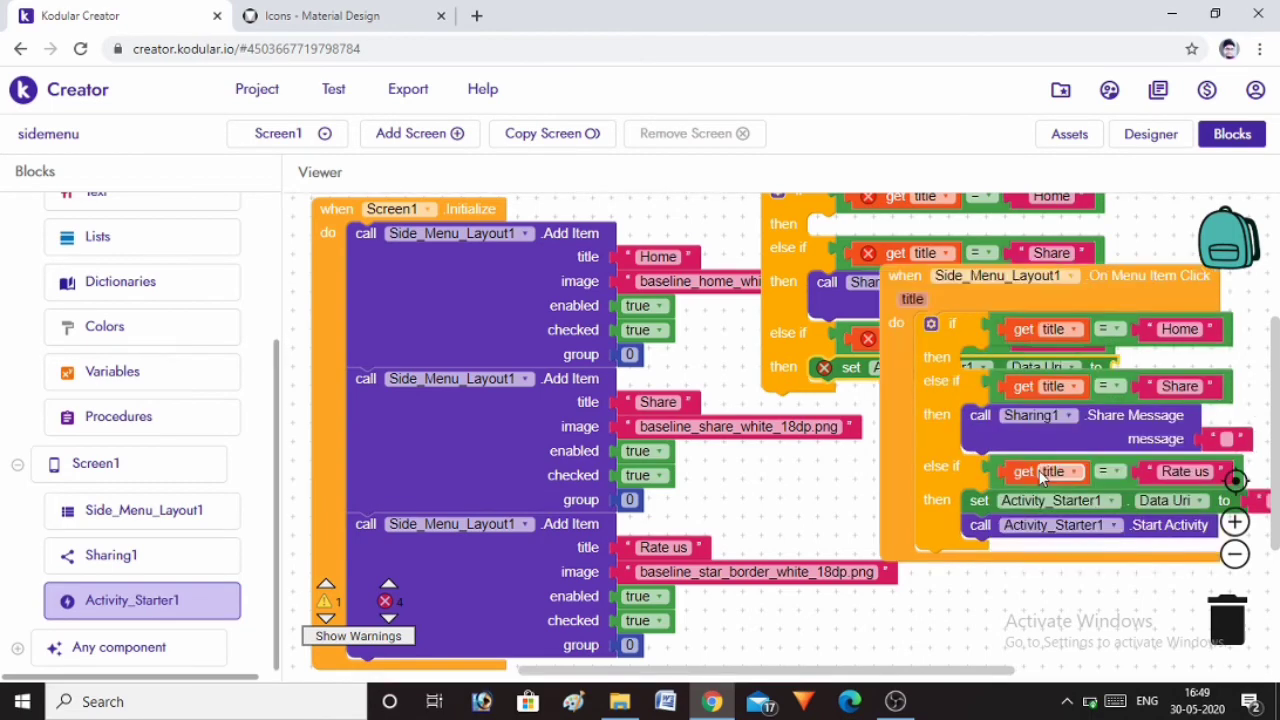
Step: Rearrange the blocks and give Data Uri a duplicated empty text value
click(796, 358)
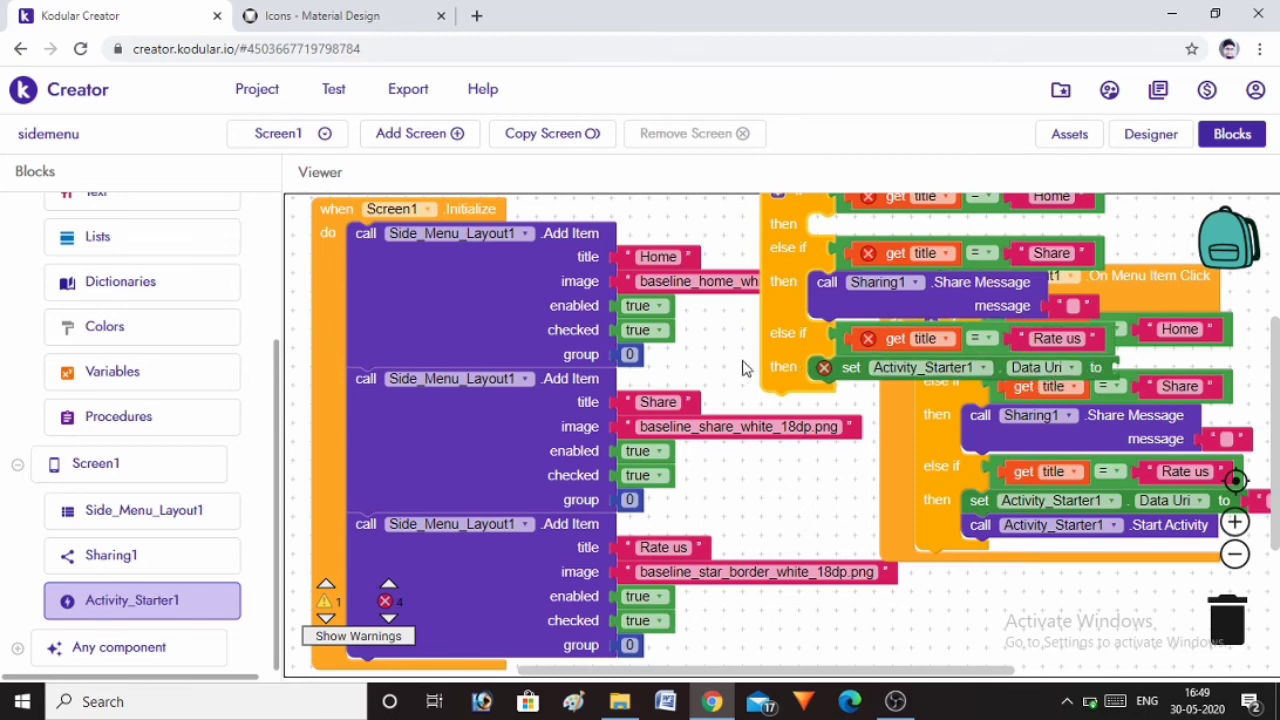
drag(705, 364, 723, 573)
drag(814, 503, 759, 319)
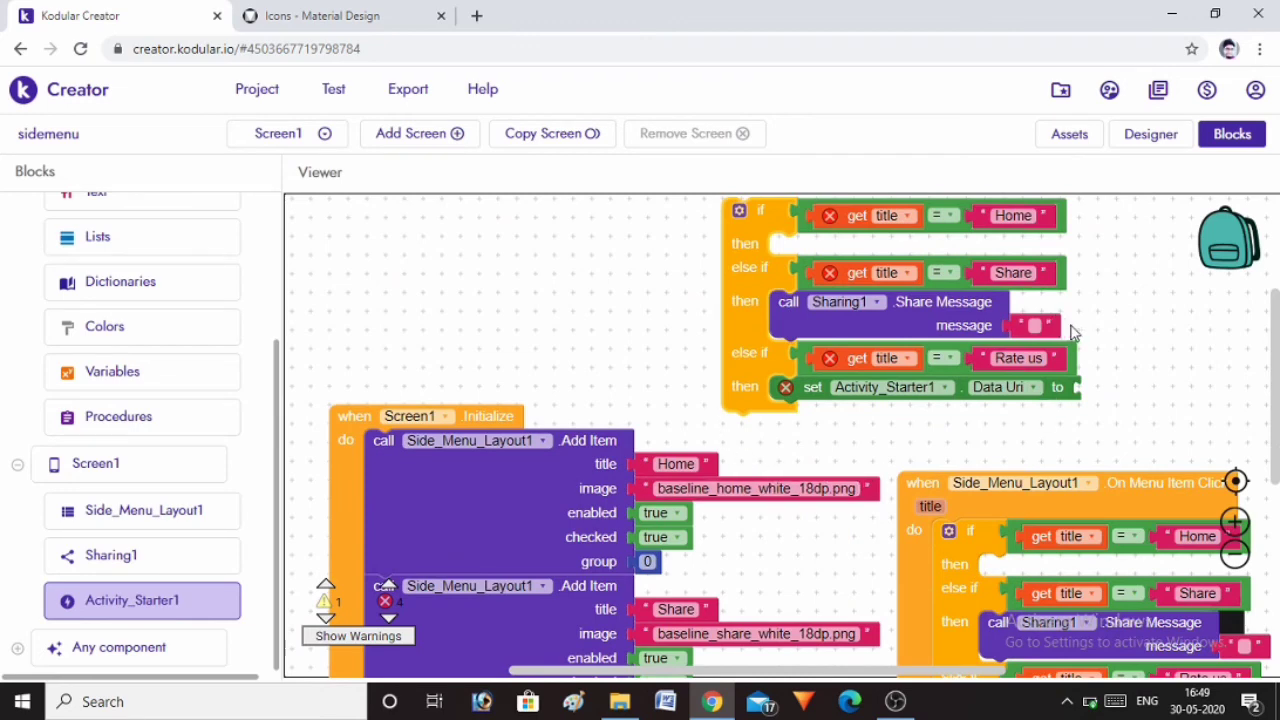
right_click(1038, 320)
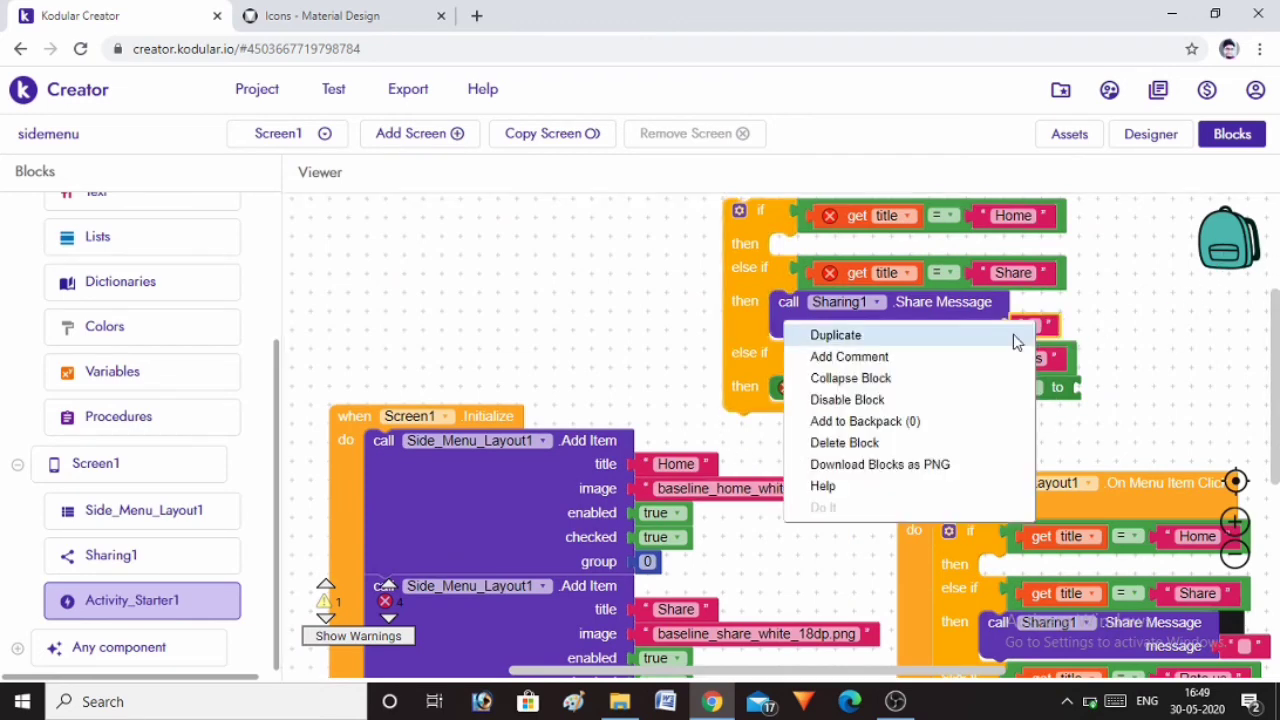
click(1015, 335)
drag(1080, 375, 1127, 392)
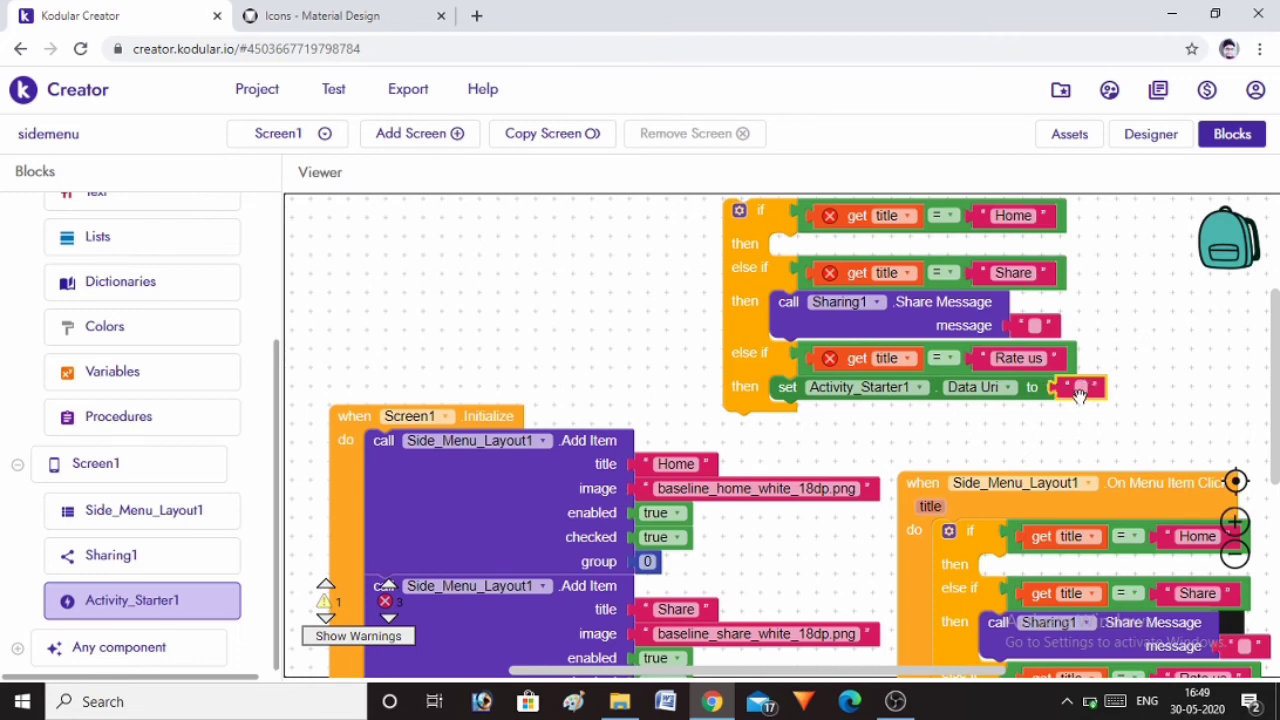
click(1080, 390)
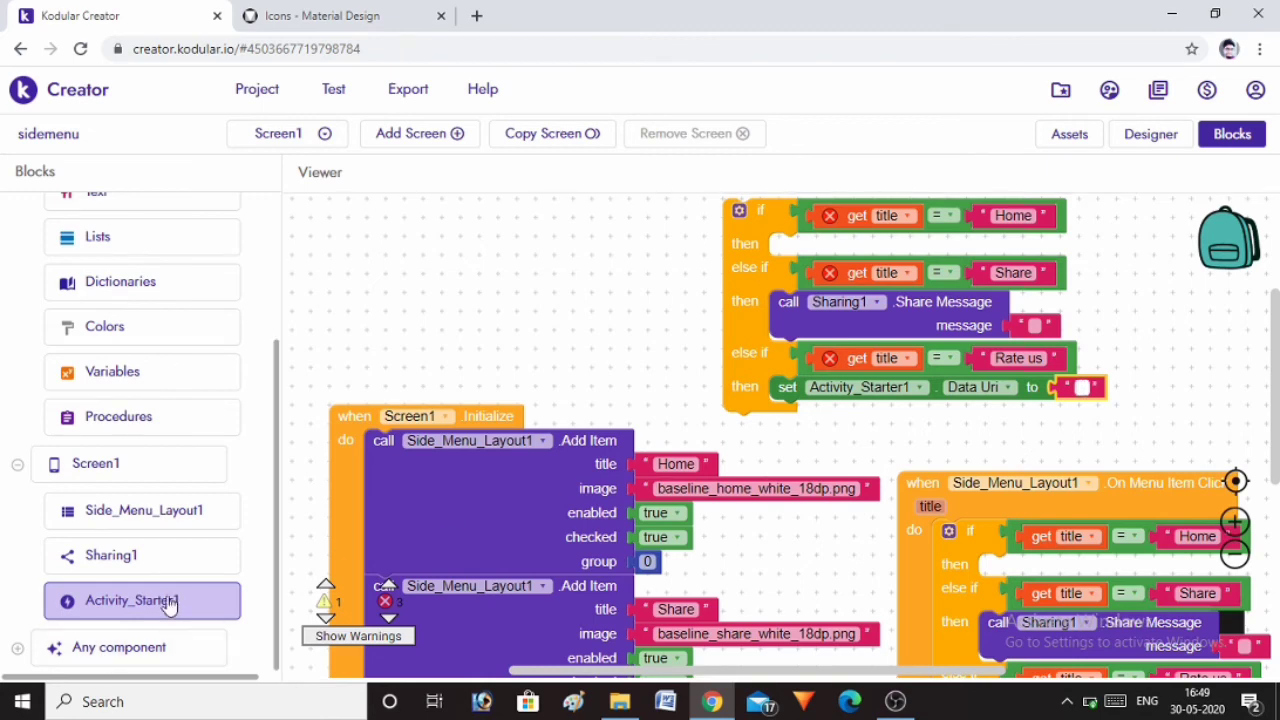
Step: Call Activity_Starter1 Start Activity after the Data Uri setter, then go to Designer
click(118, 606)
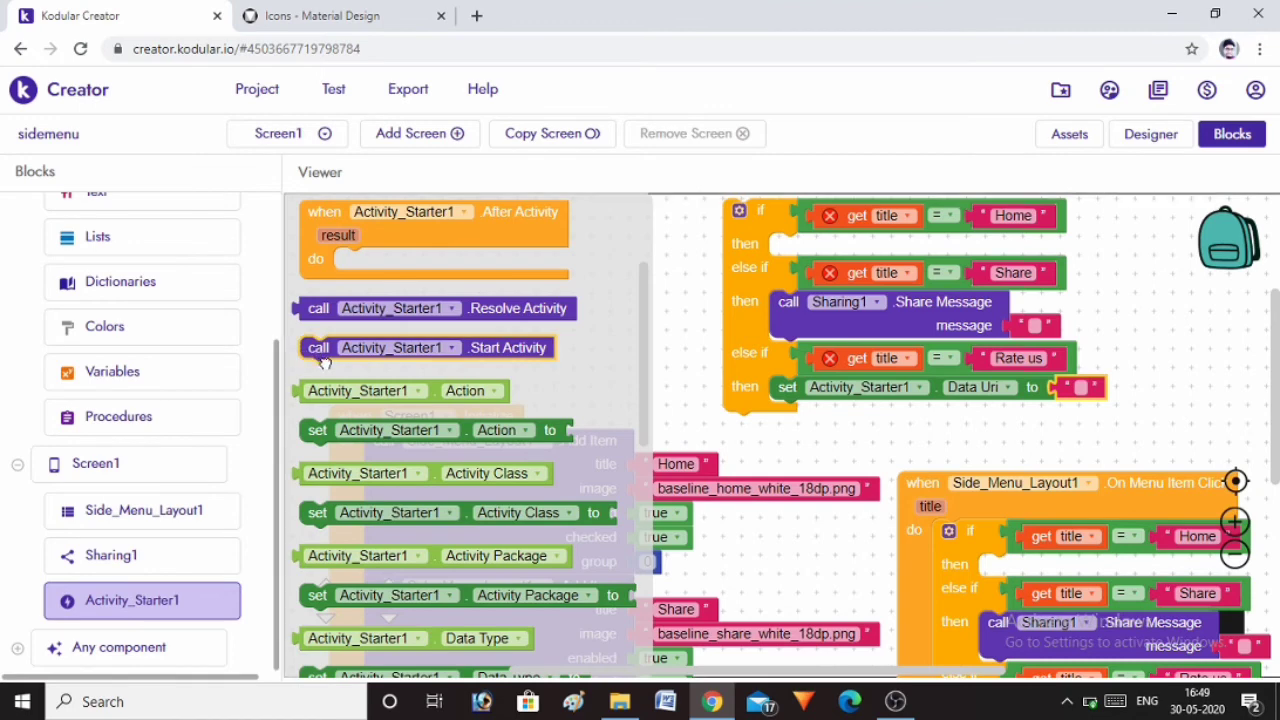
mouse_move(320, 350)
mouse_down()
mouse_move(571, 455)
mouse_move(792, 423)
mouse_up()
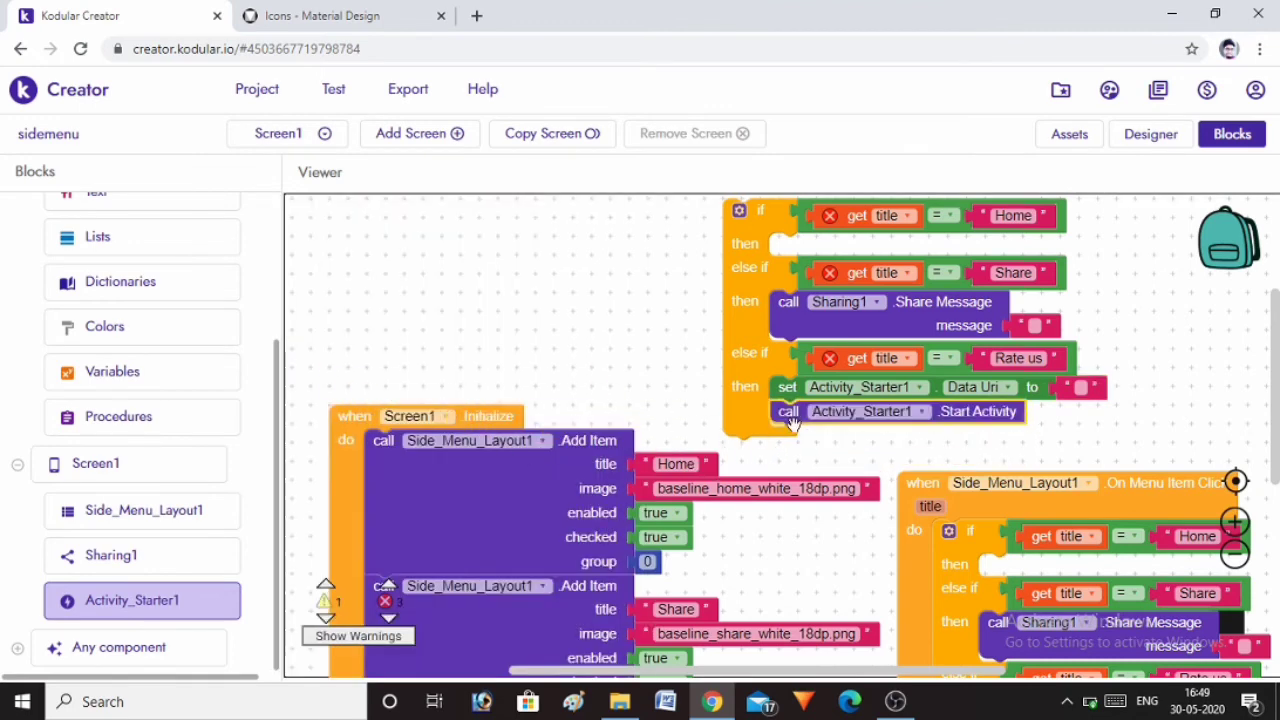
click(1147, 141)
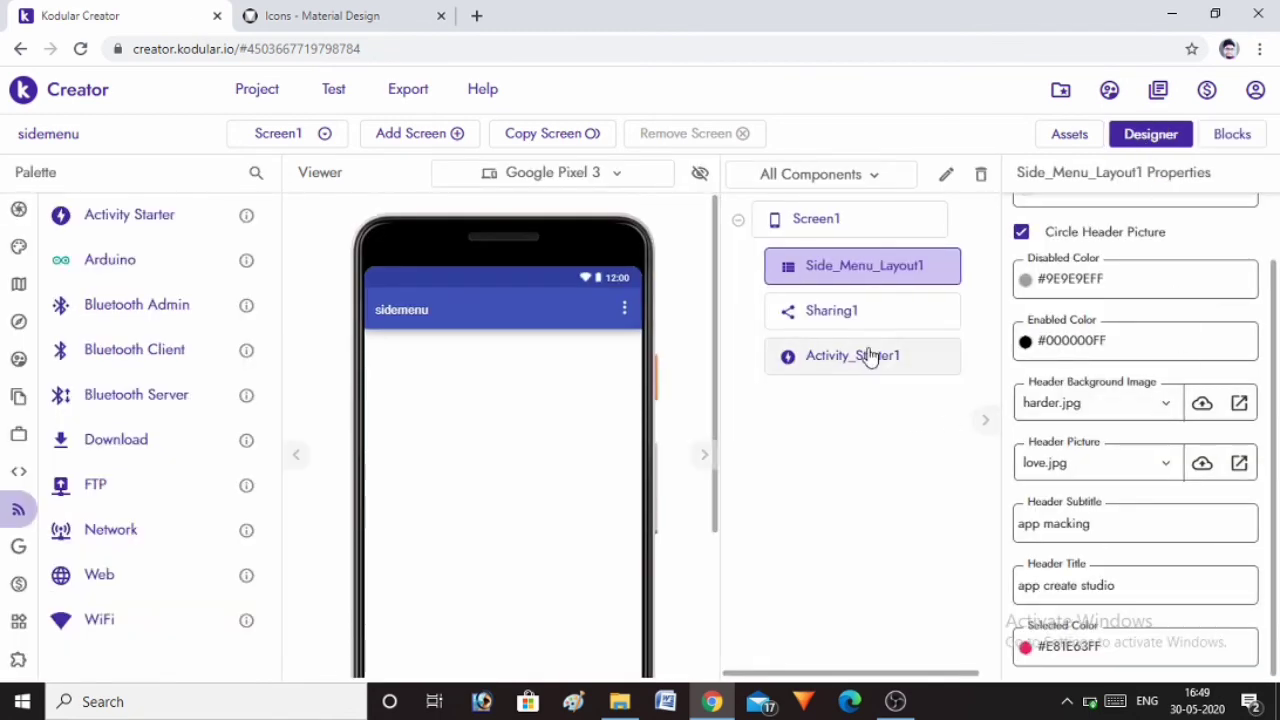
Step: Check that Activity_Starter1's Action property is android.intent.action.VIEW
click(858, 364)
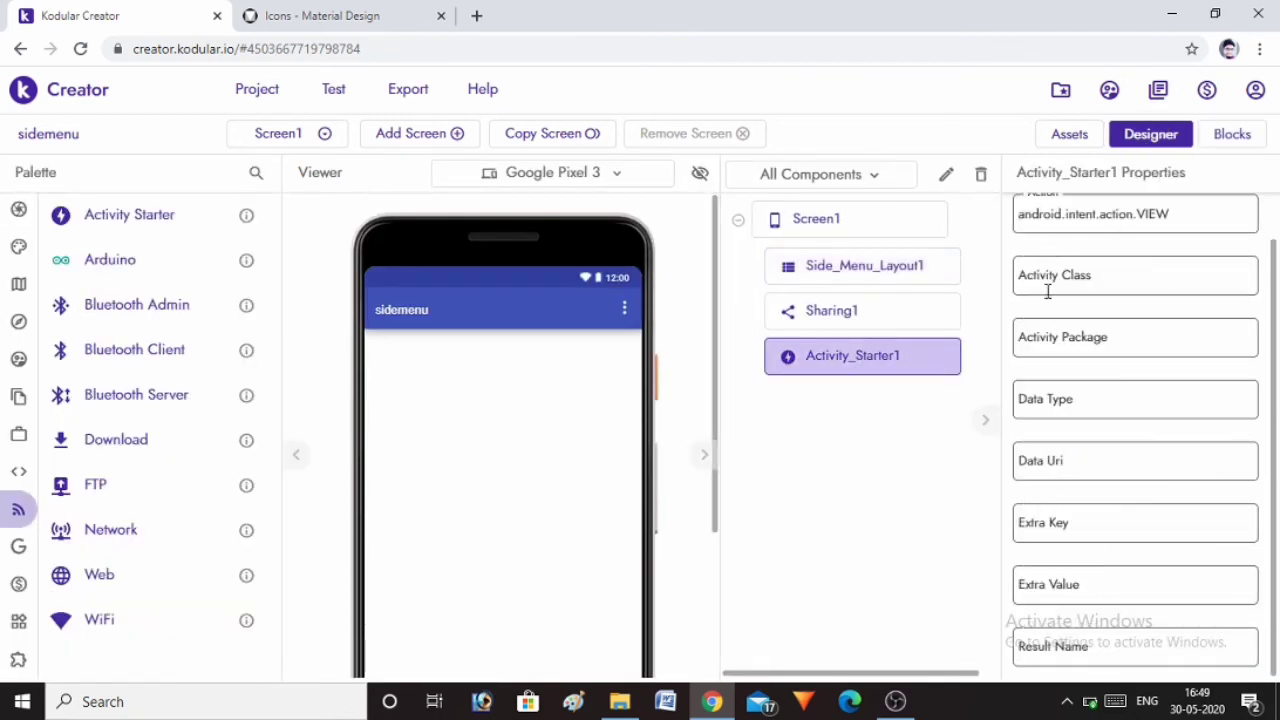
scroll(1047, 291, up, 1)
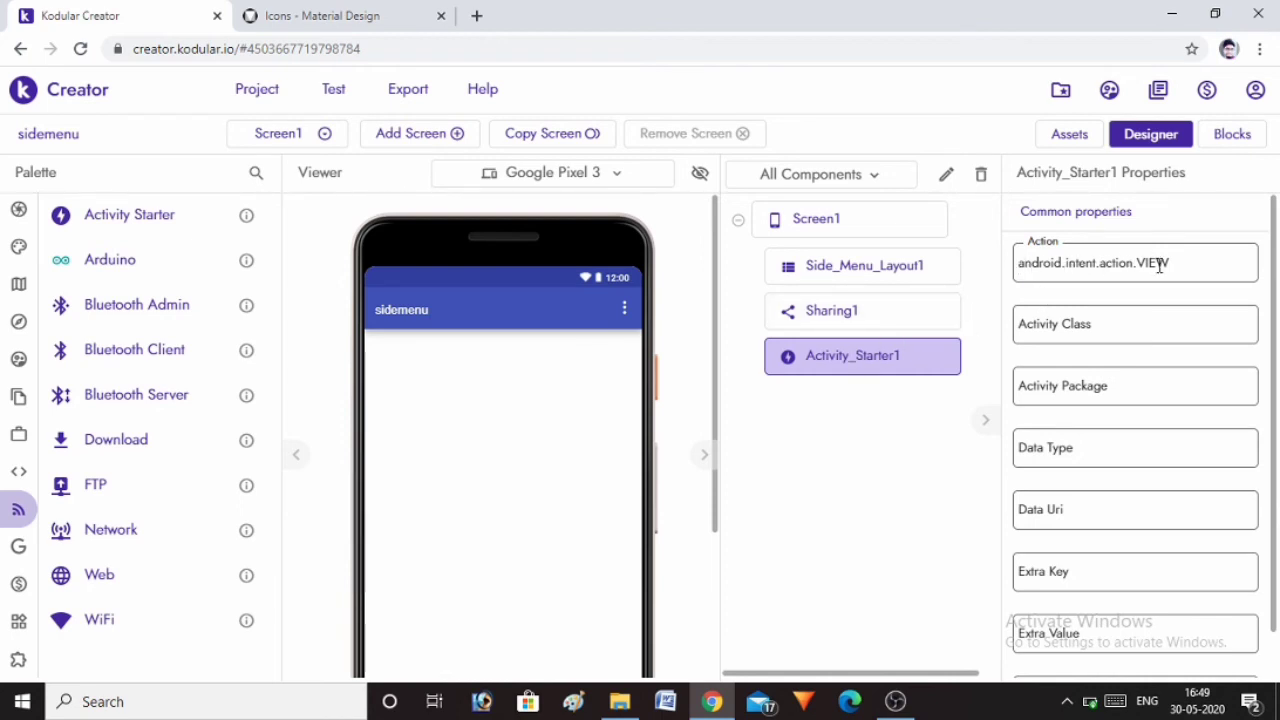
Step: Back in Blocks, attach the loose if chain to a new Side_Menu_Layout1 On Menu Item Click event
click(1234, 143)
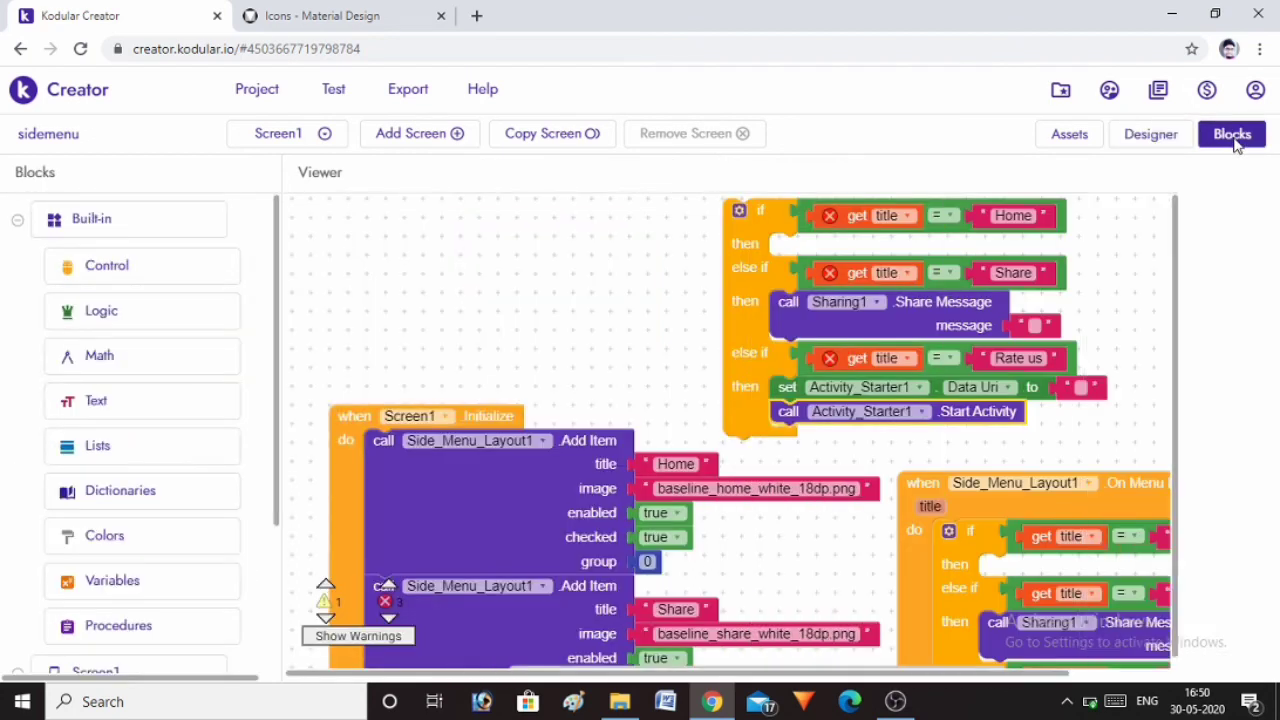
scroll(88, 538, down, 2)
click(101, 534)
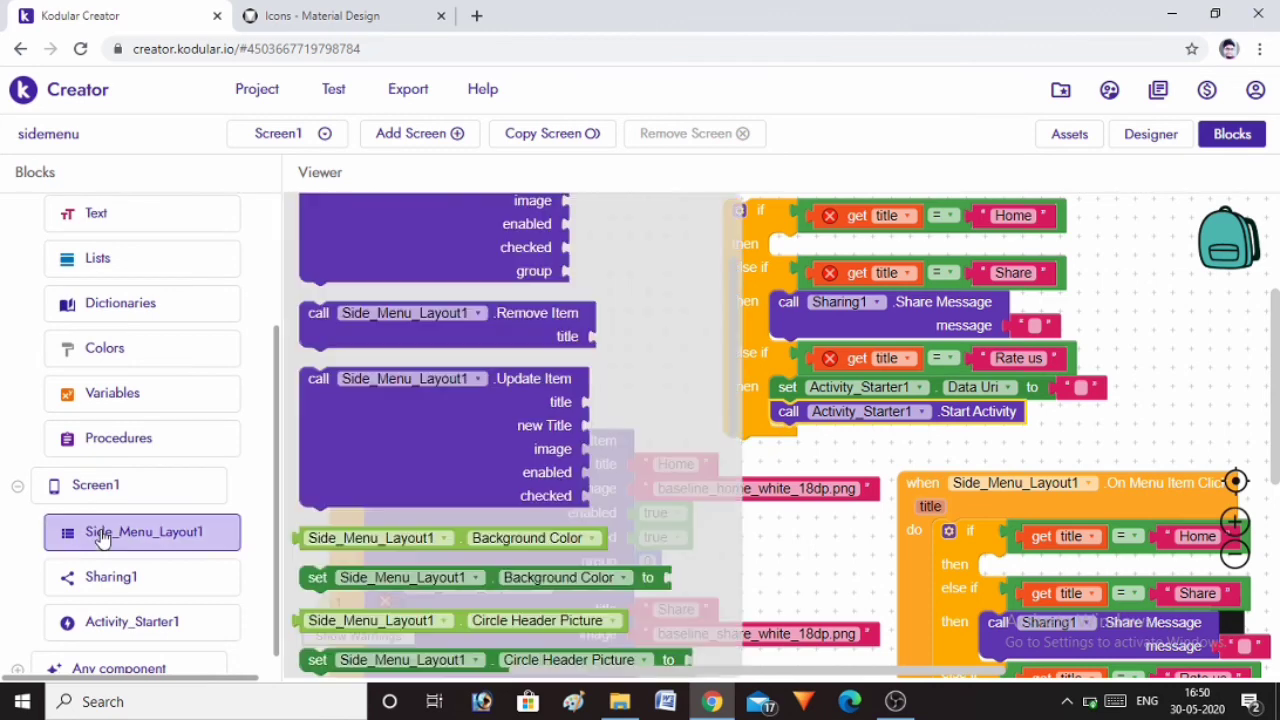
scroll(449, 409, up, 3)
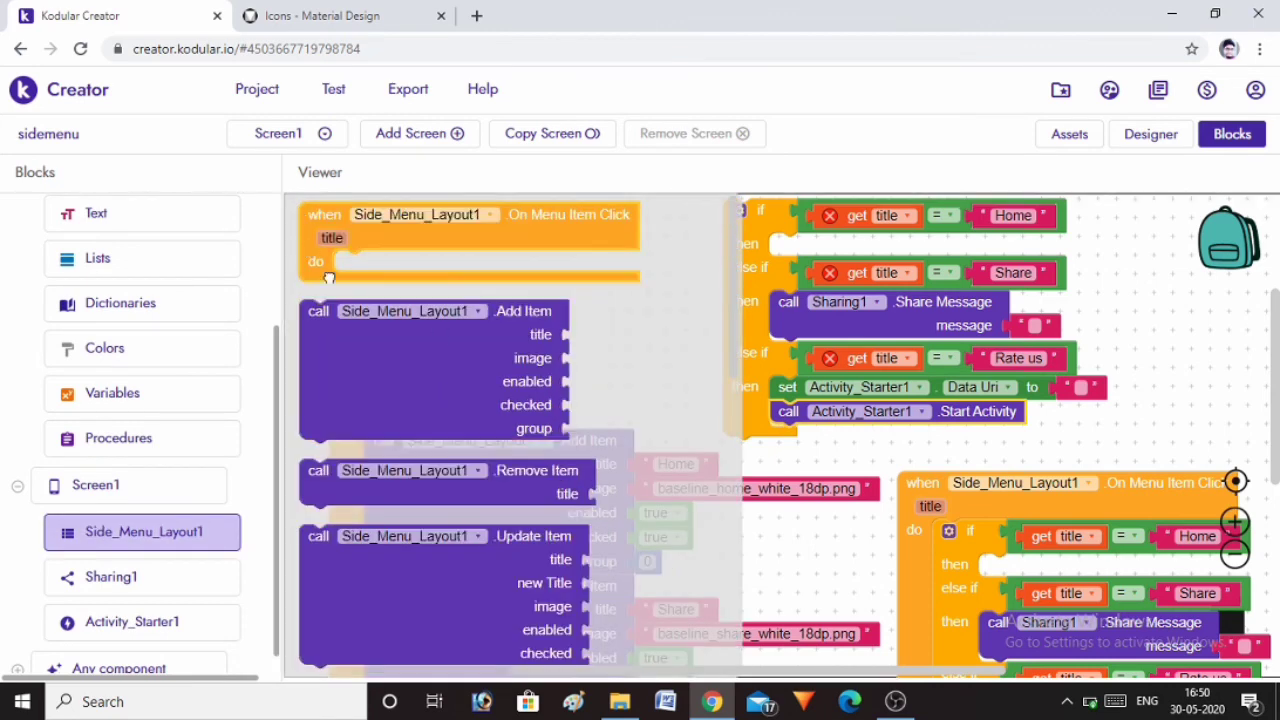
drag(329, 278, 362, 273)
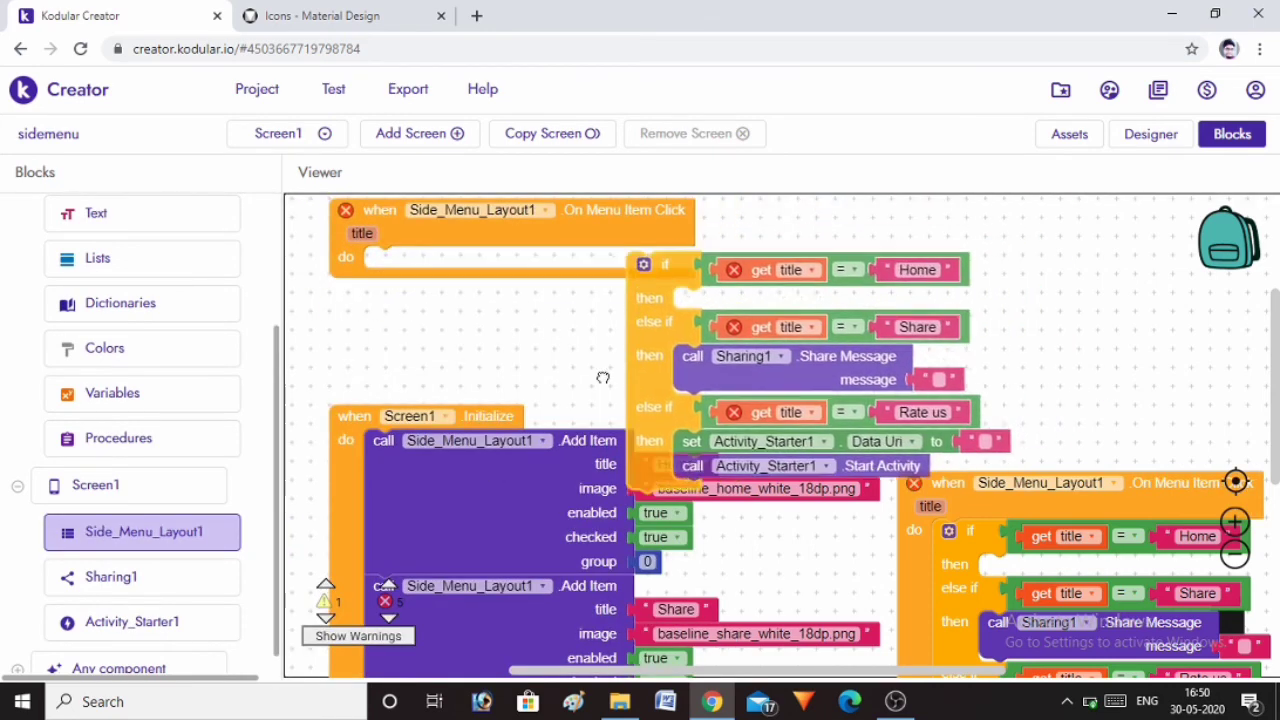
drag(334, 334, 751, 301)
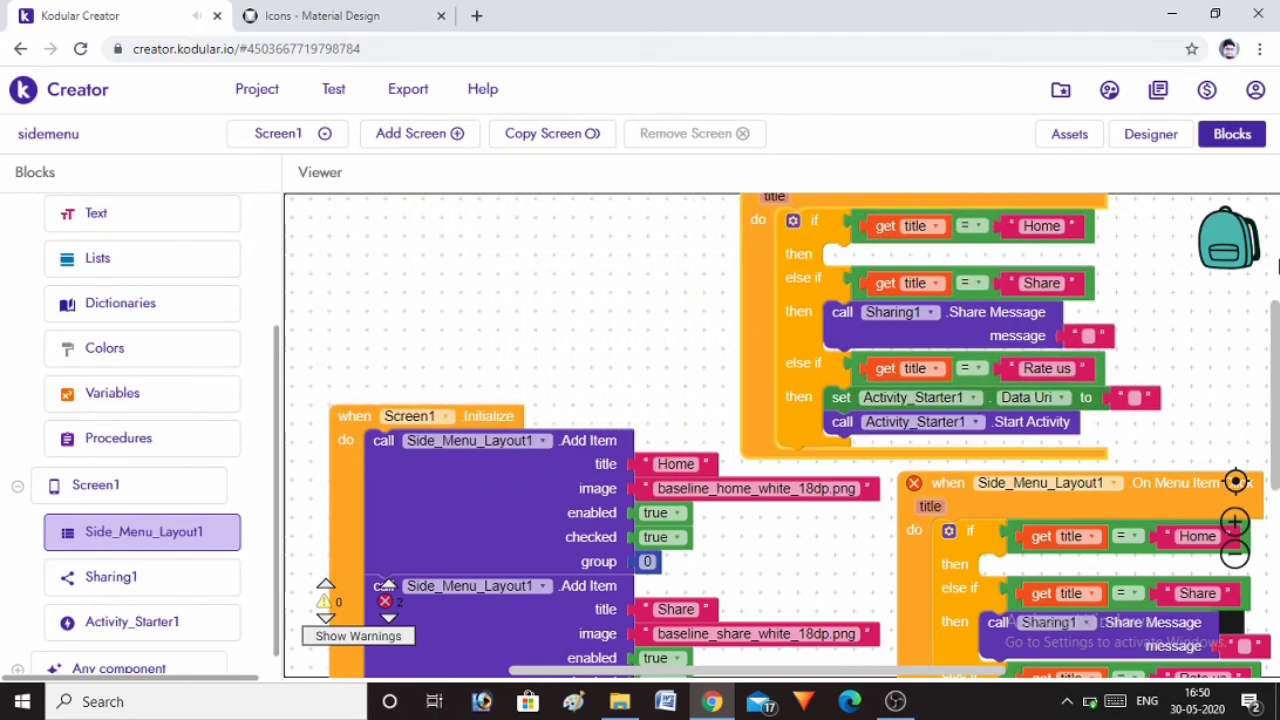
Step: Delete the duplicate On Menu Item Click handler with its 16 blocks
scroll(1230, 350, down, 3)
scroll(1165, 490, up, 2)
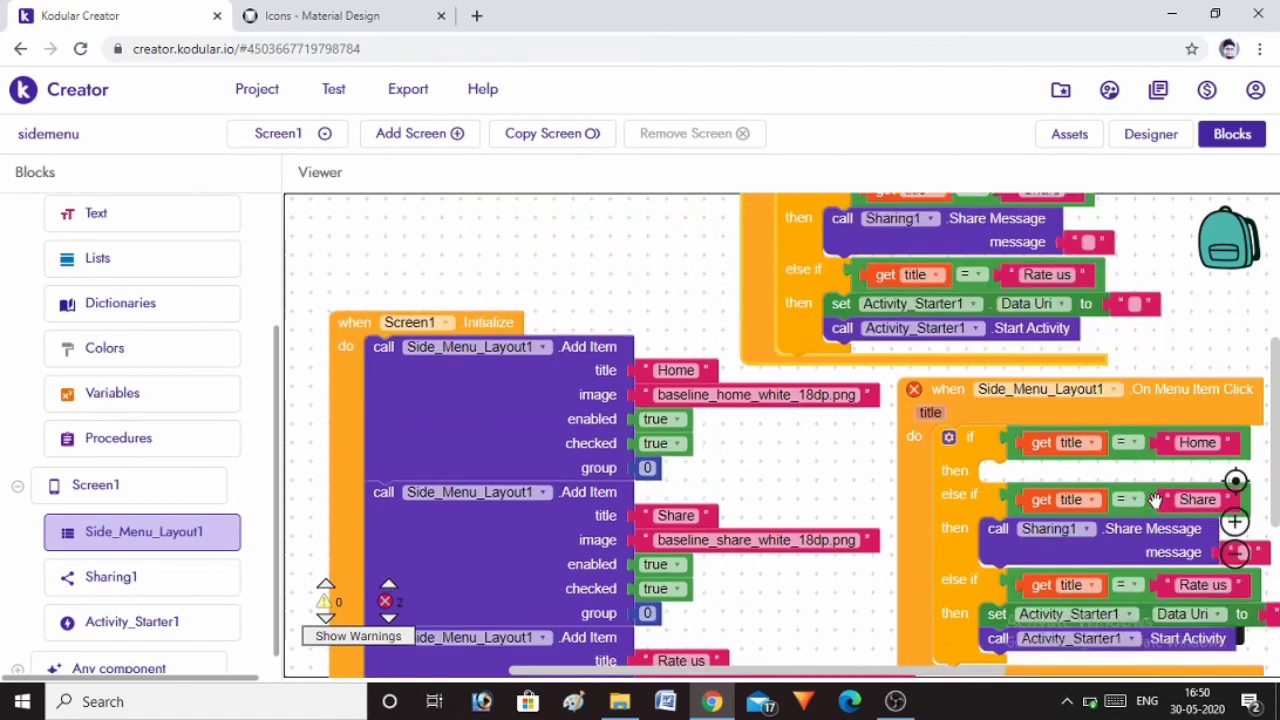
scroll(1165, 490, up, 1)
right_click(751, 308)
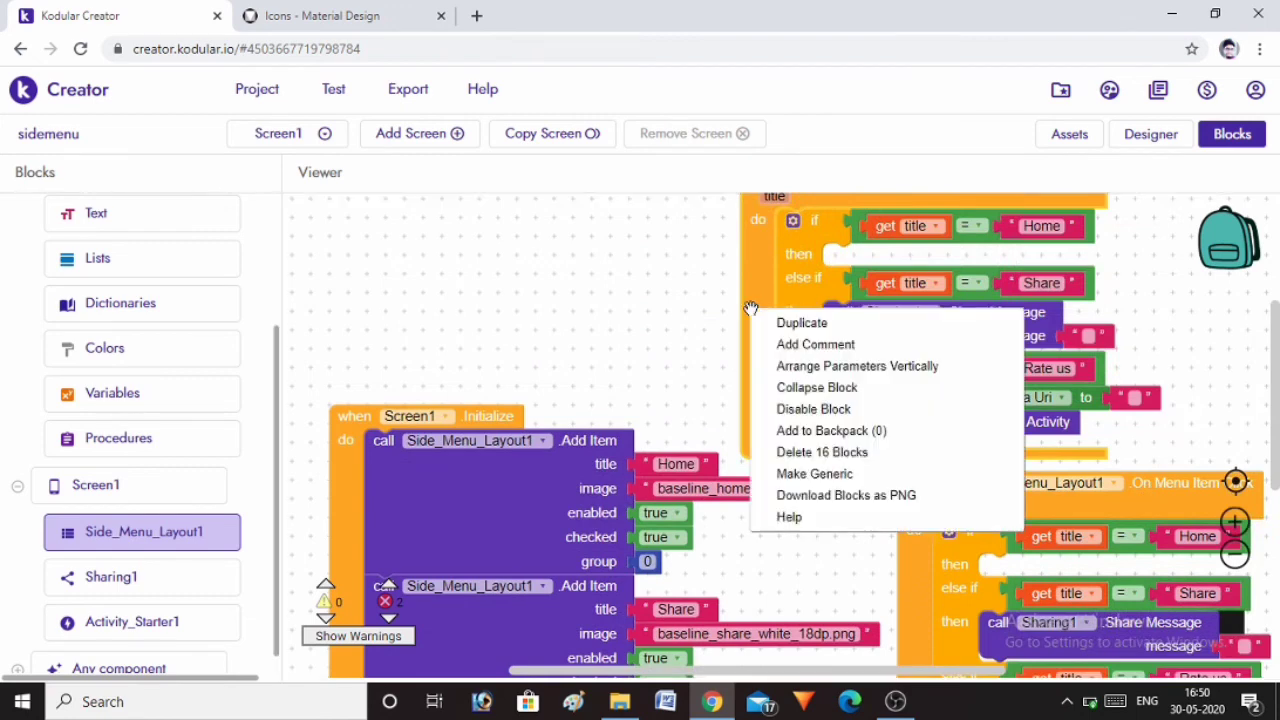
click(796, 452)
click(794, 433)
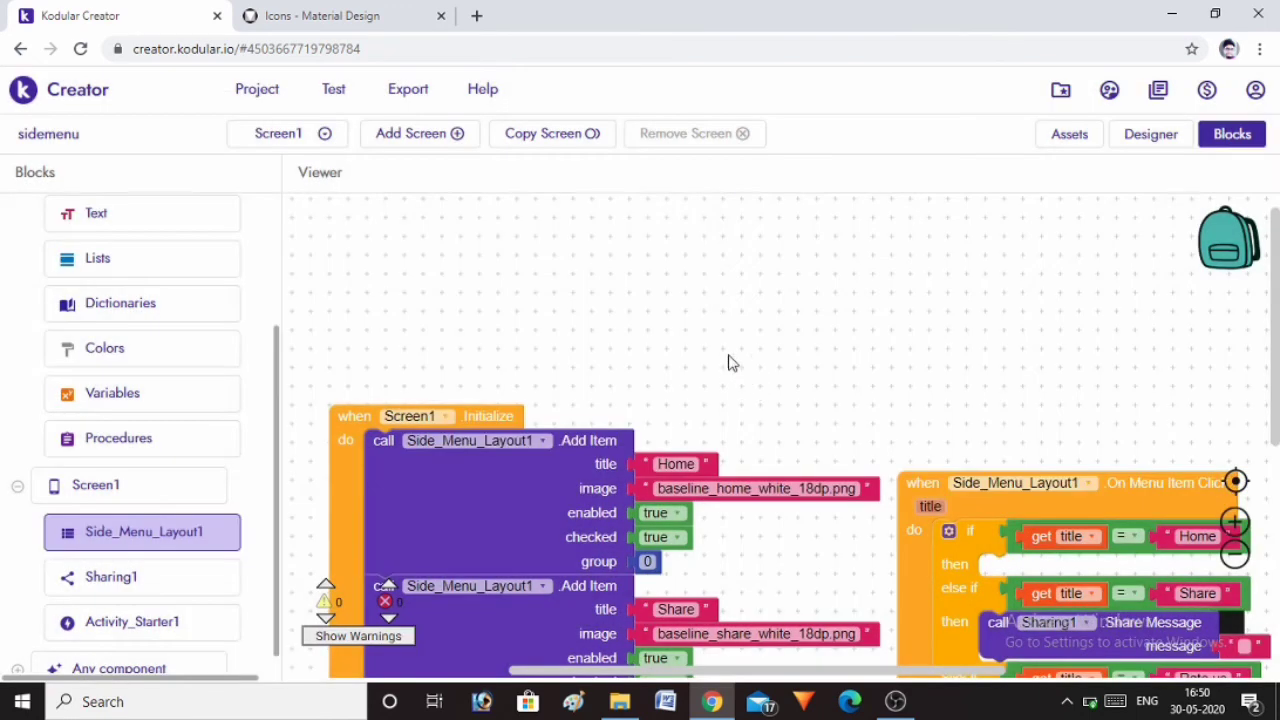
scroll(864, 358, down, 2)
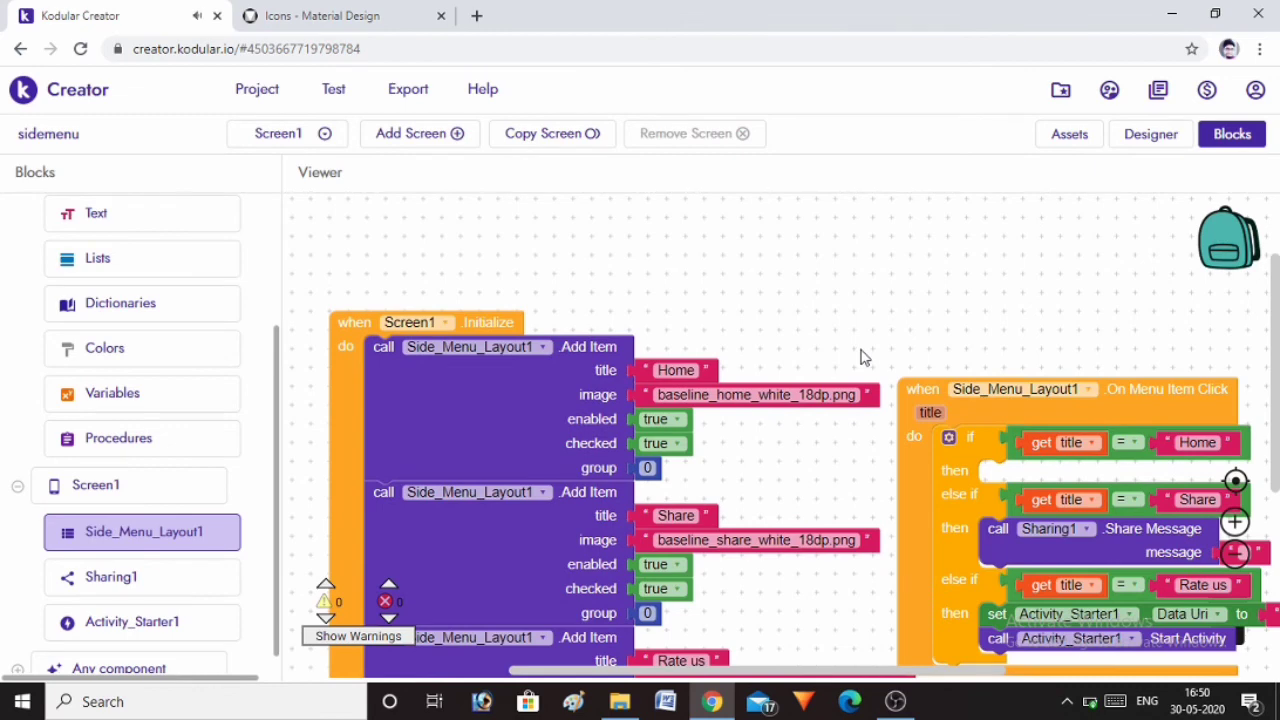
scroll(864, 358, down, 2)
scroll(864, 358, down, 2)
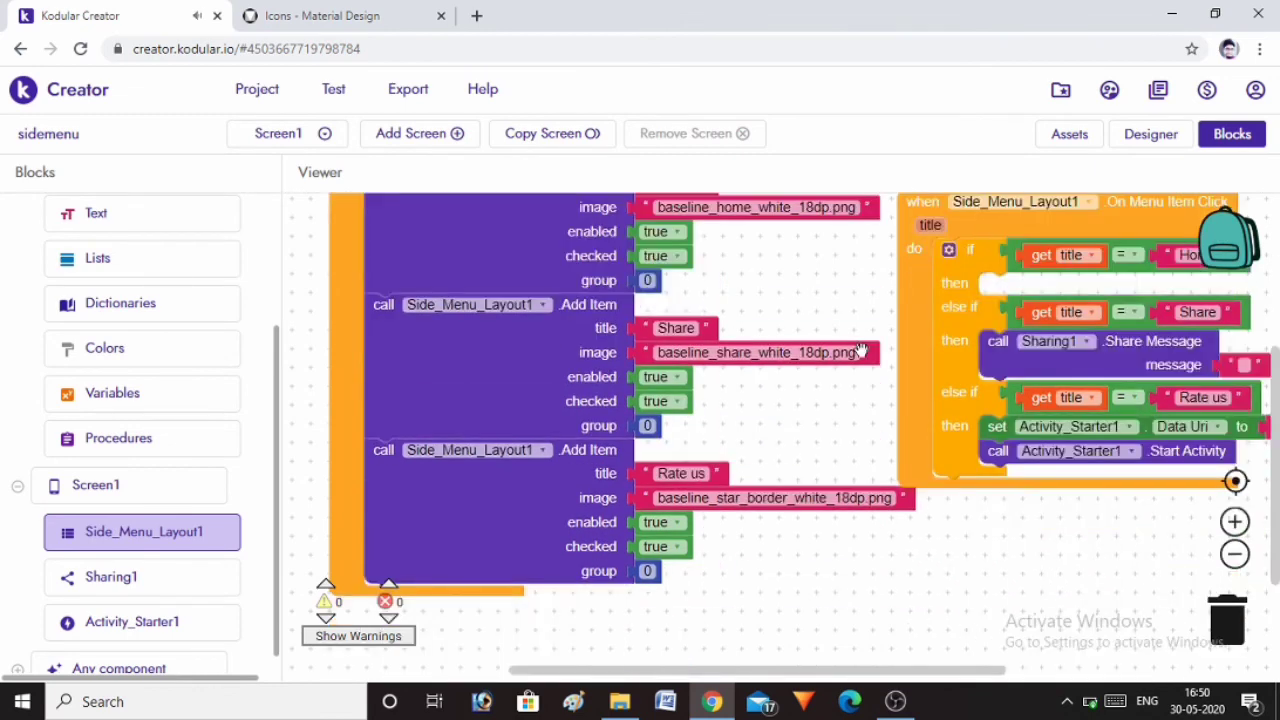
Step: Duplicate the Rate us Add Item block and attach it as a fourth menu item in Initialize
right_click(505, 497)
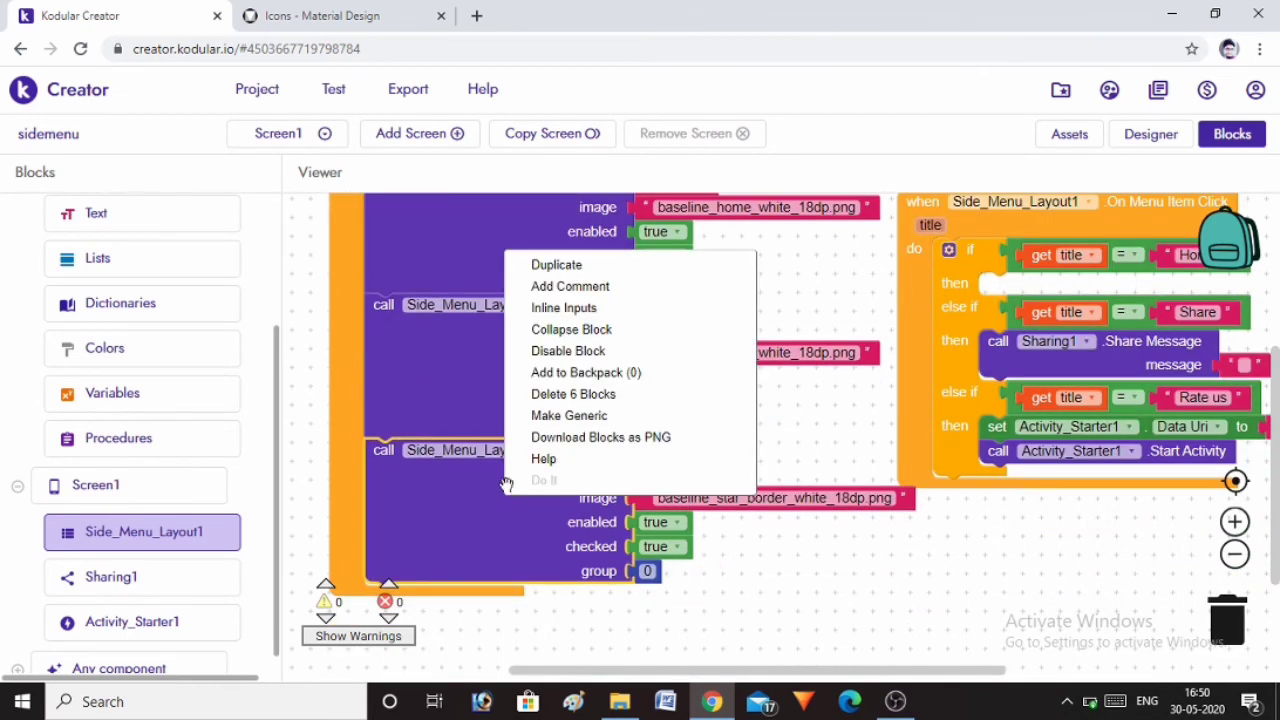
click(556, 266)
drag(517, 509, 498, 617)
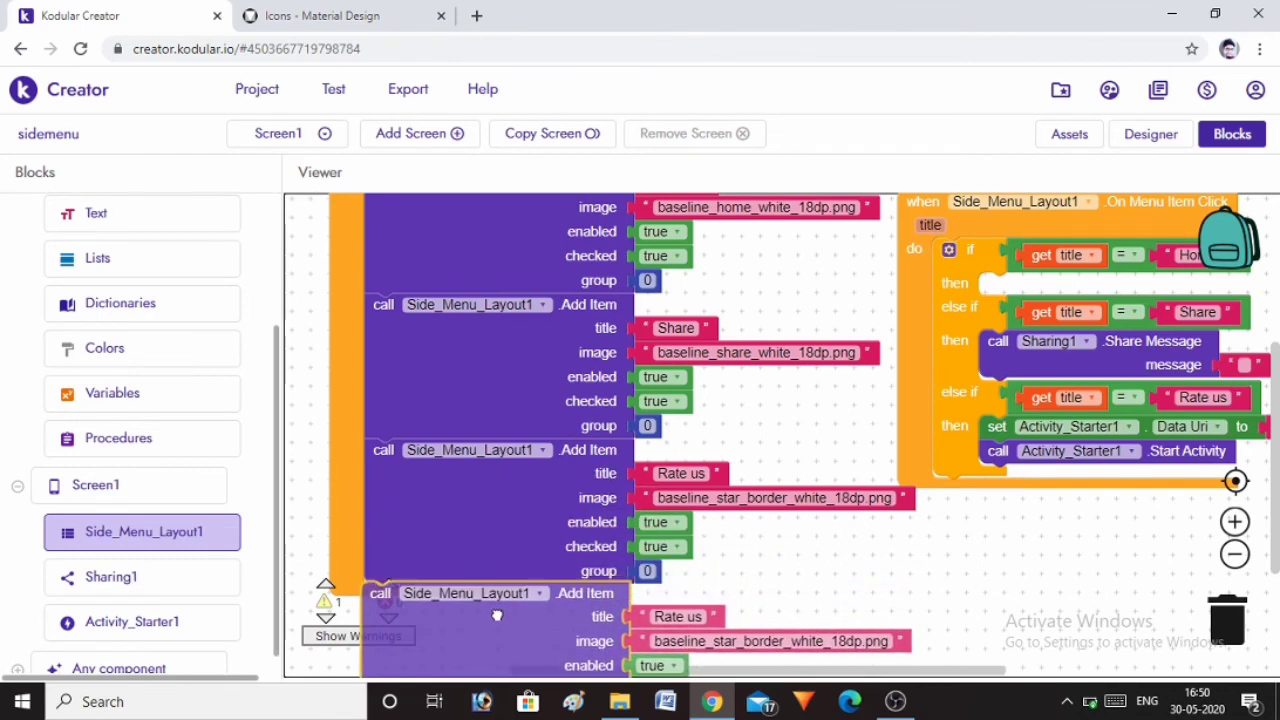
scroll(342, 512, down, 2)
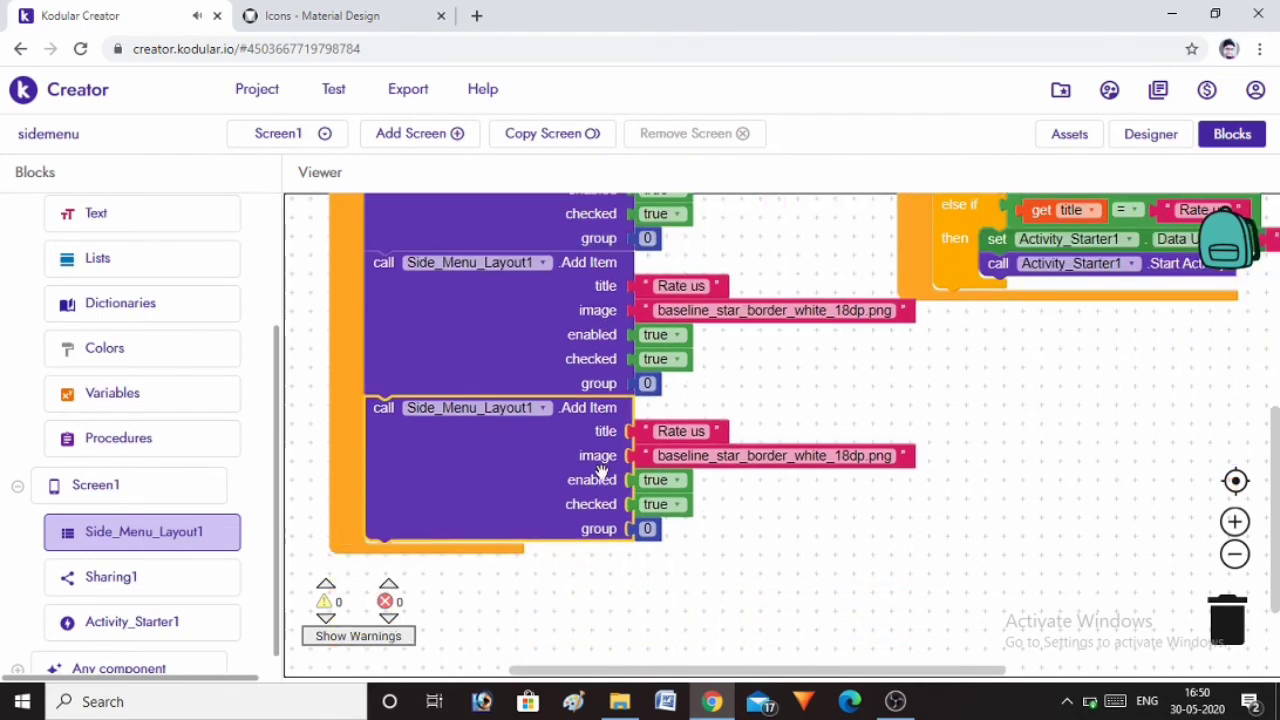
scroll(342, 512, down, 2)
scroll(971, 265, up, 2)
scroll(971, 265, up, 2)
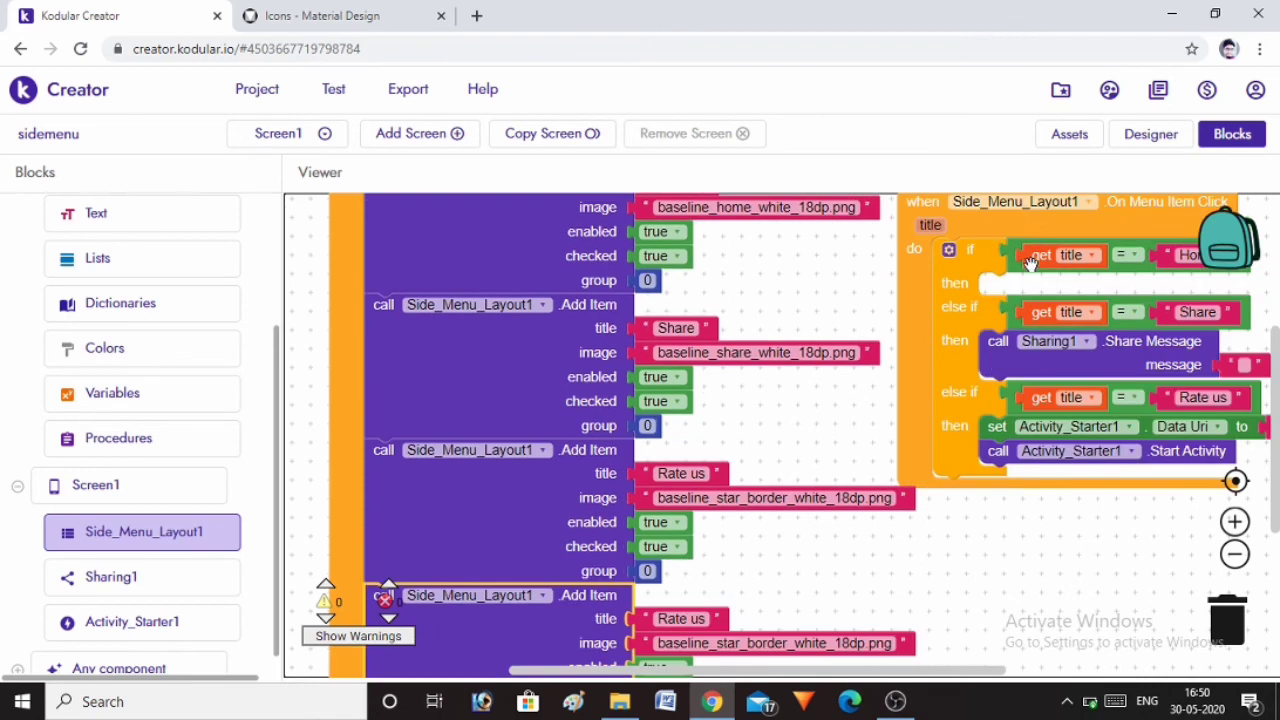
Step: Add another else-if branch and plug in a copy of the title = Rate us comparison
click(949, 250)
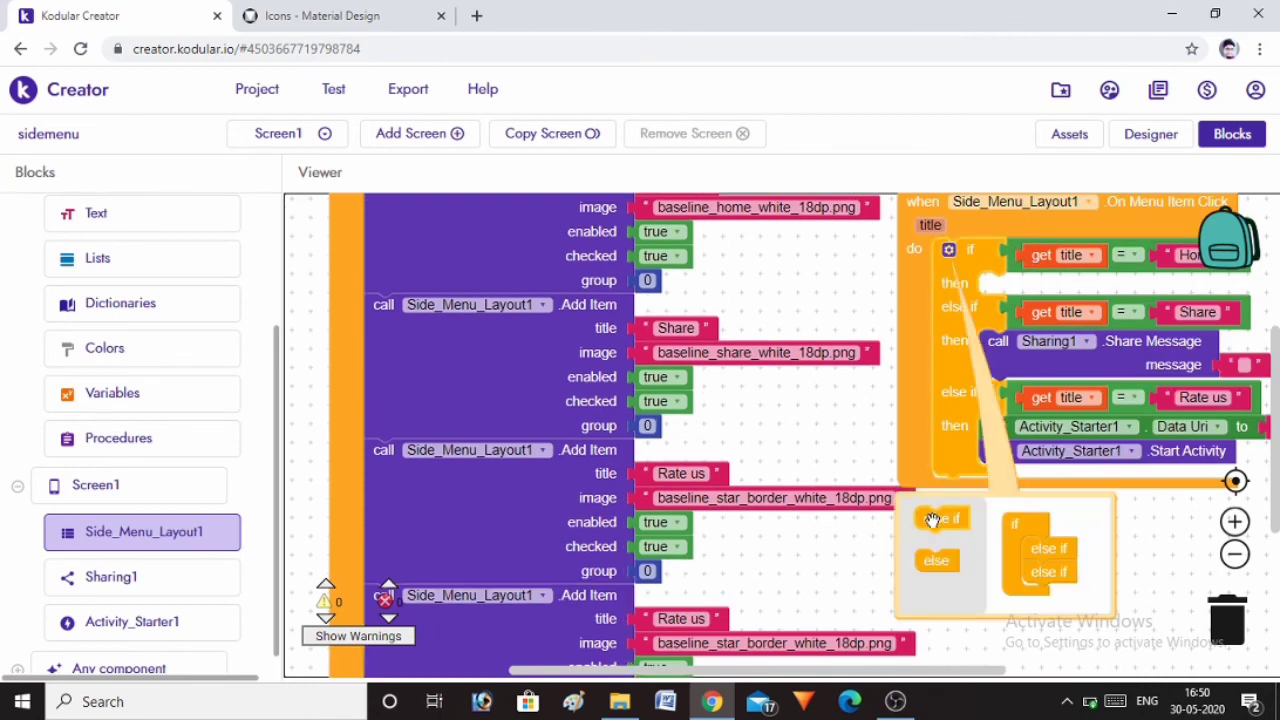
drag(940, 518, 1045, 590)
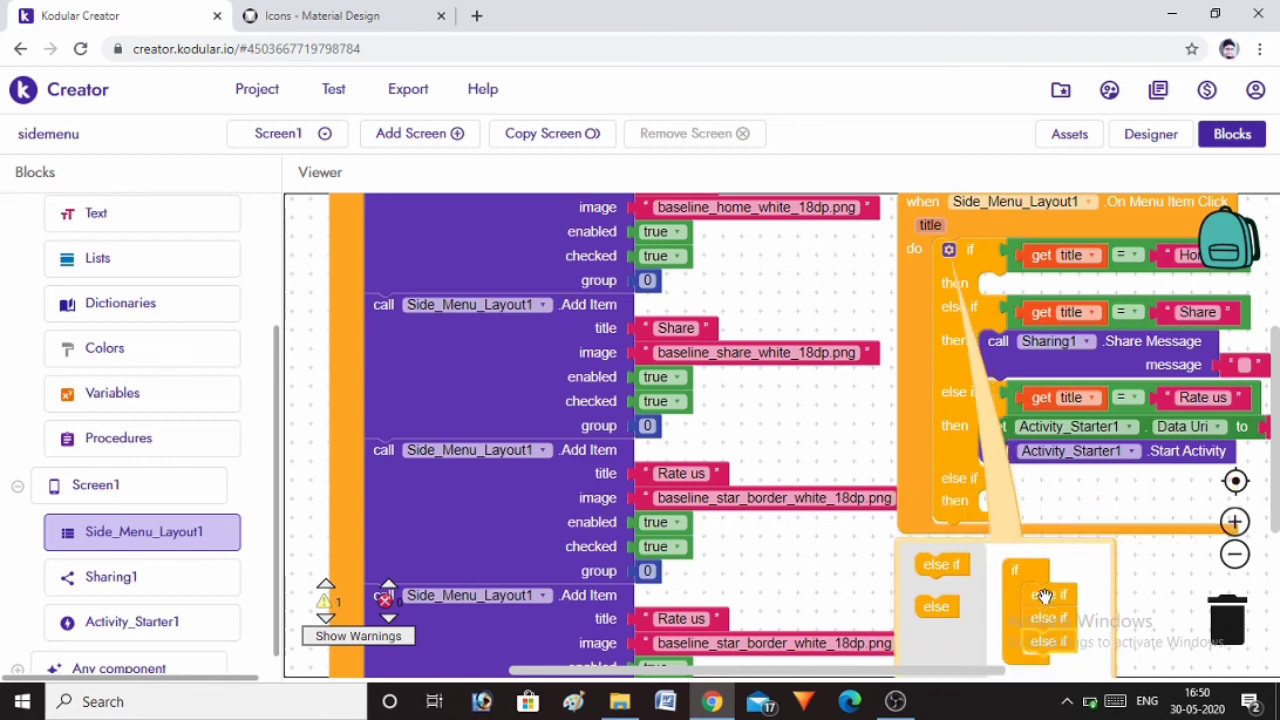
click(1078, 505)
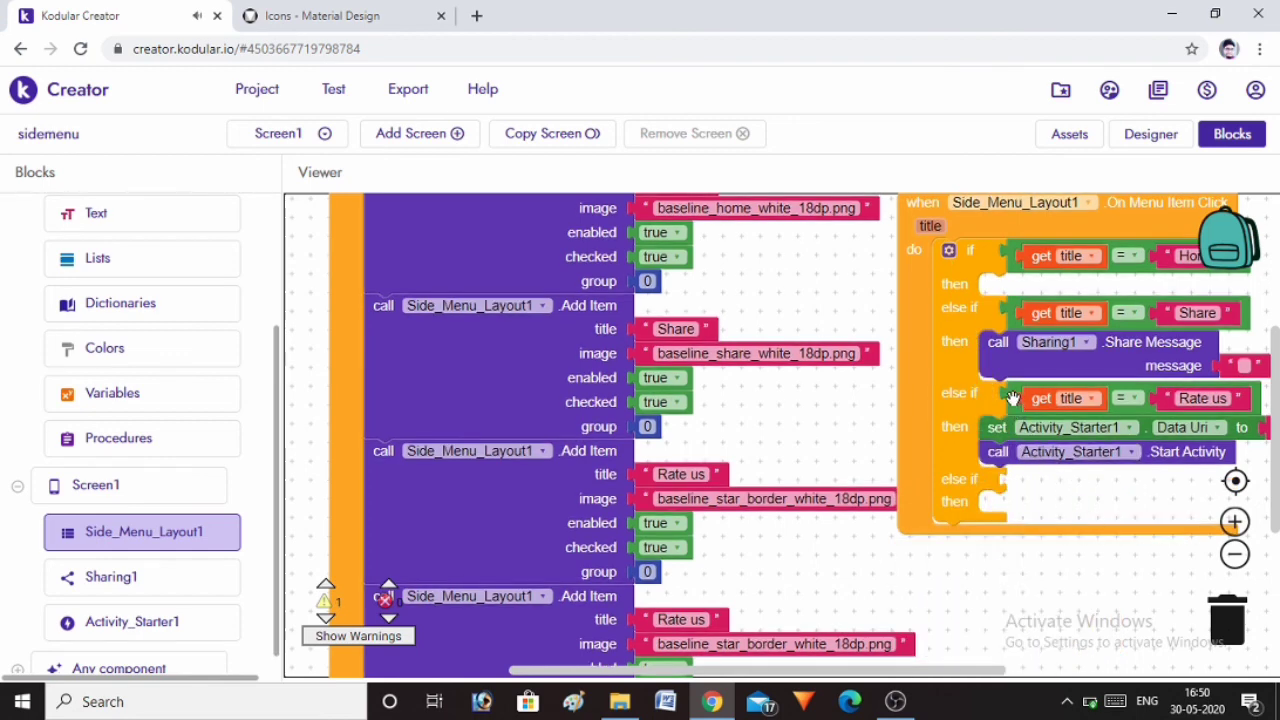
right_click(1012, 398)
click(1043, 409)
drag(1024, 440, 1004, 484)
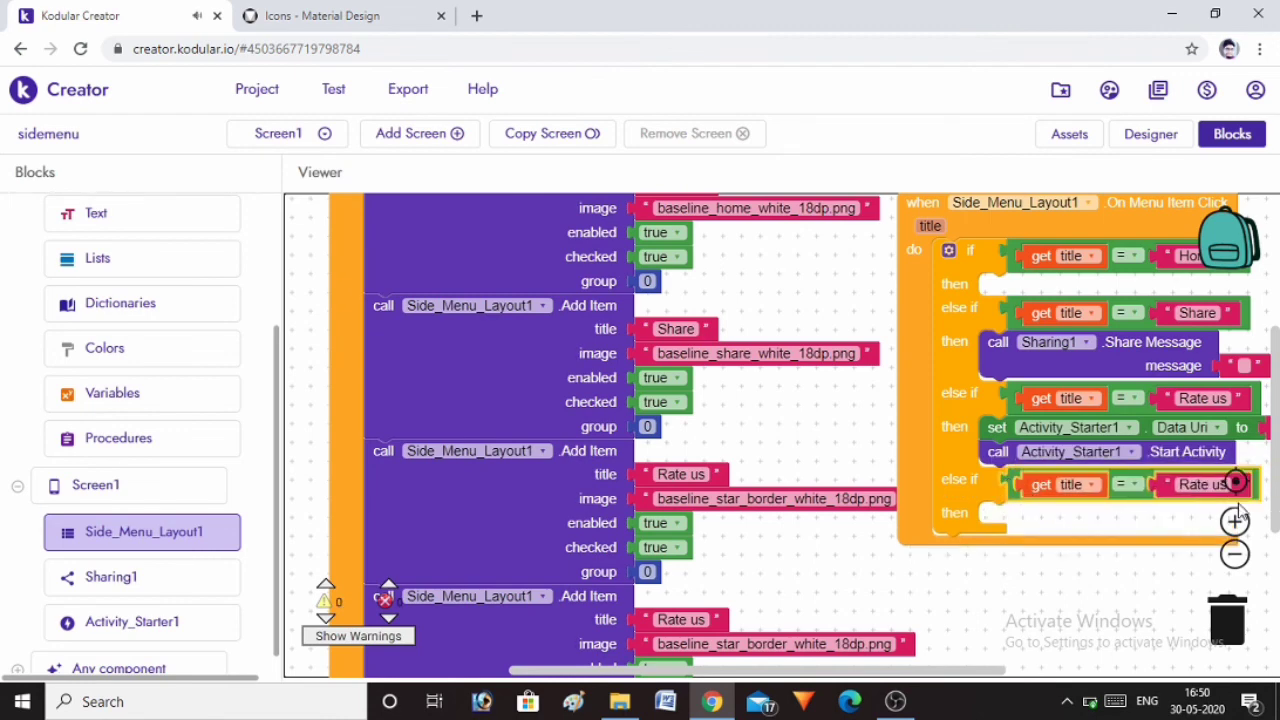
scroll(771, 571, down, 1)
scroll(771, 571, down, 1)
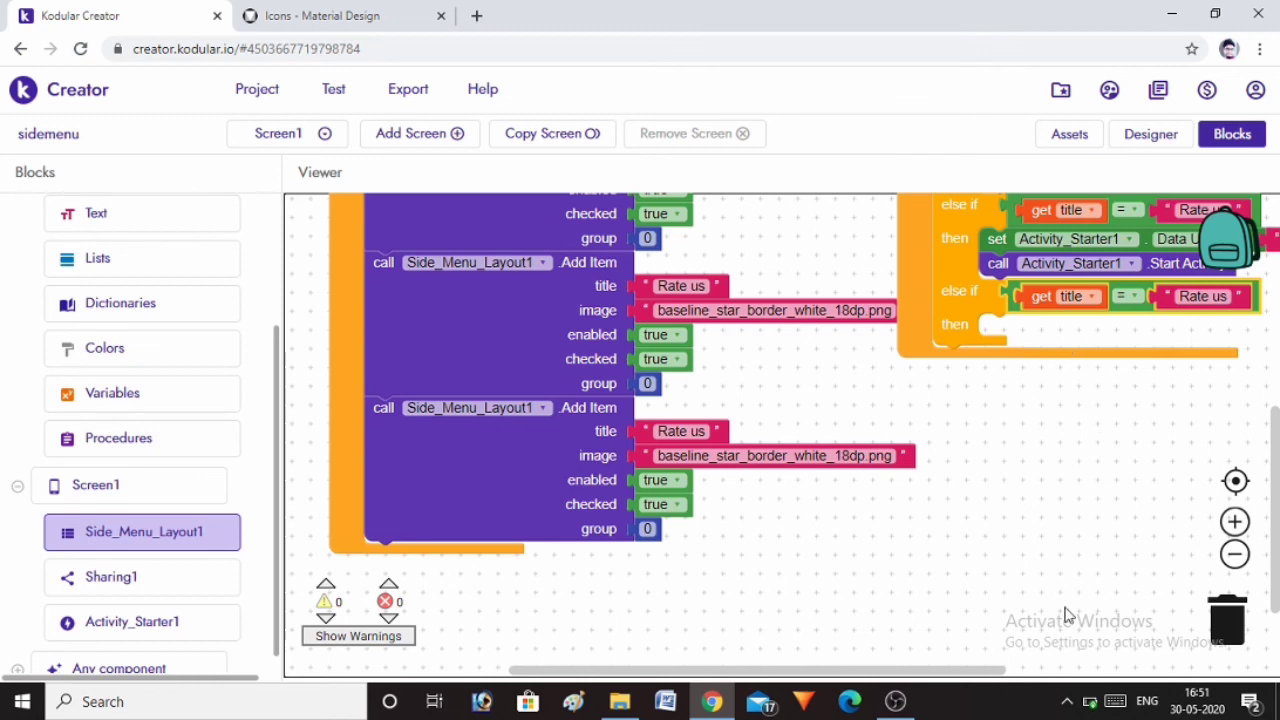
scroll(1005, 582, up, 3)
scroll(1005, 582, up, 2)
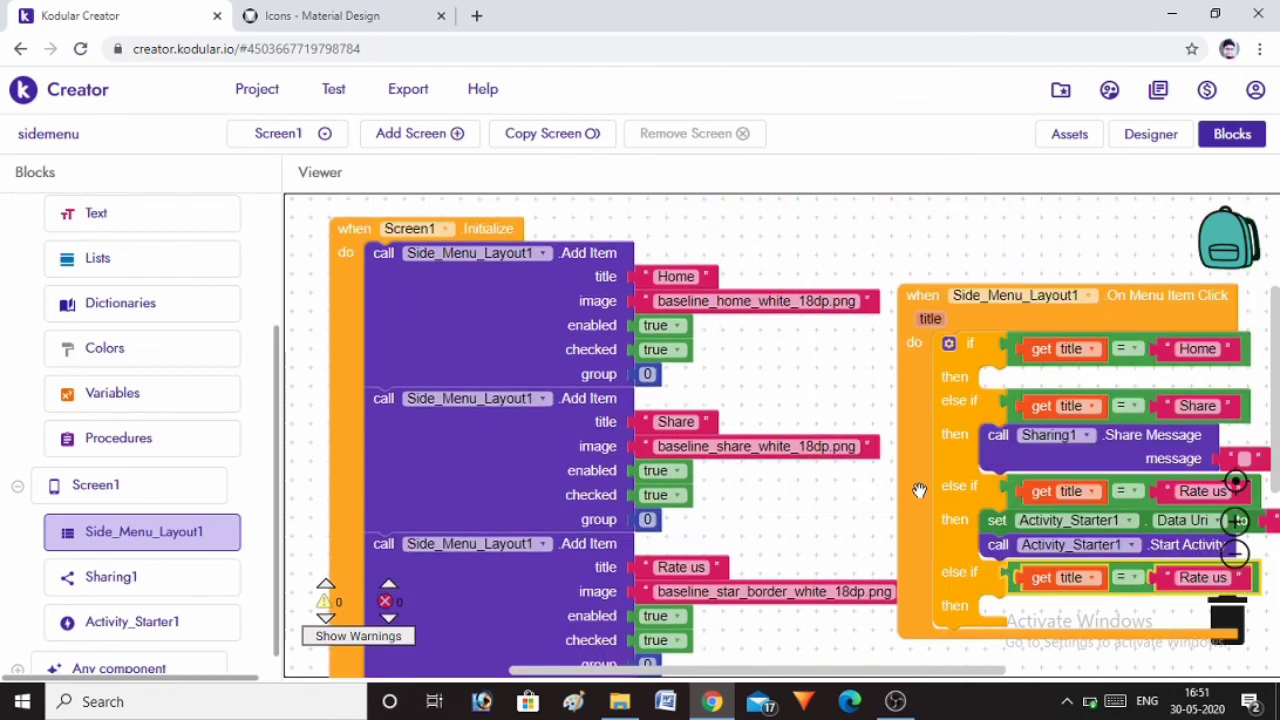